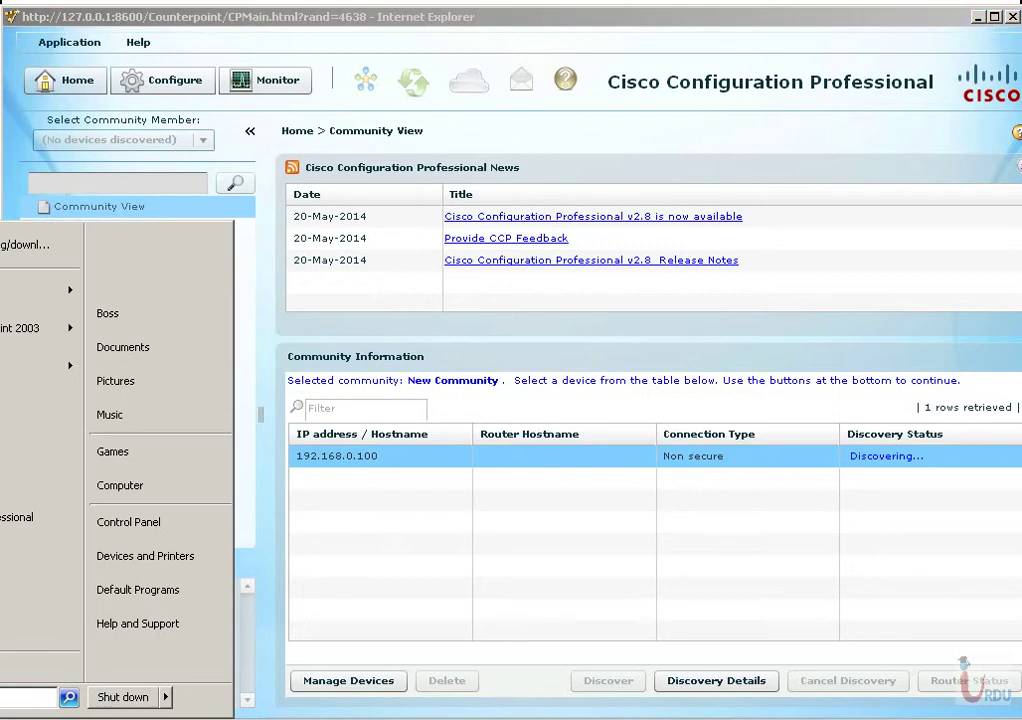
Ping 192.168.0.100 from a Windows Command Prompt, then minimize the prompt window.
type("cmd")
key("Return")
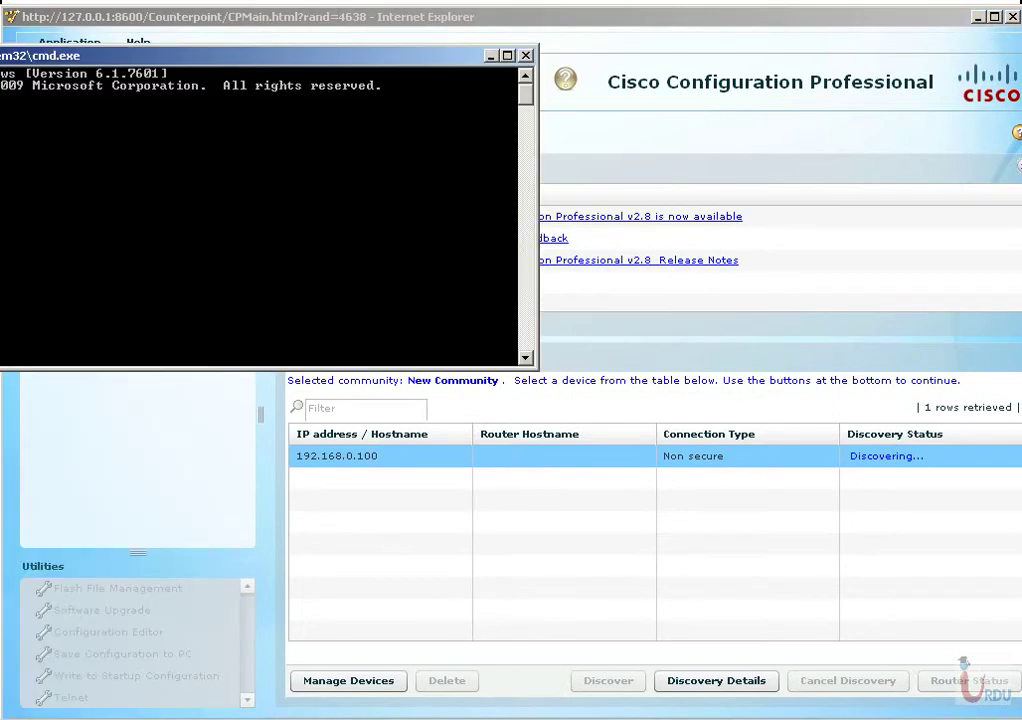
left_click_drag(160, 55, 343, 55)
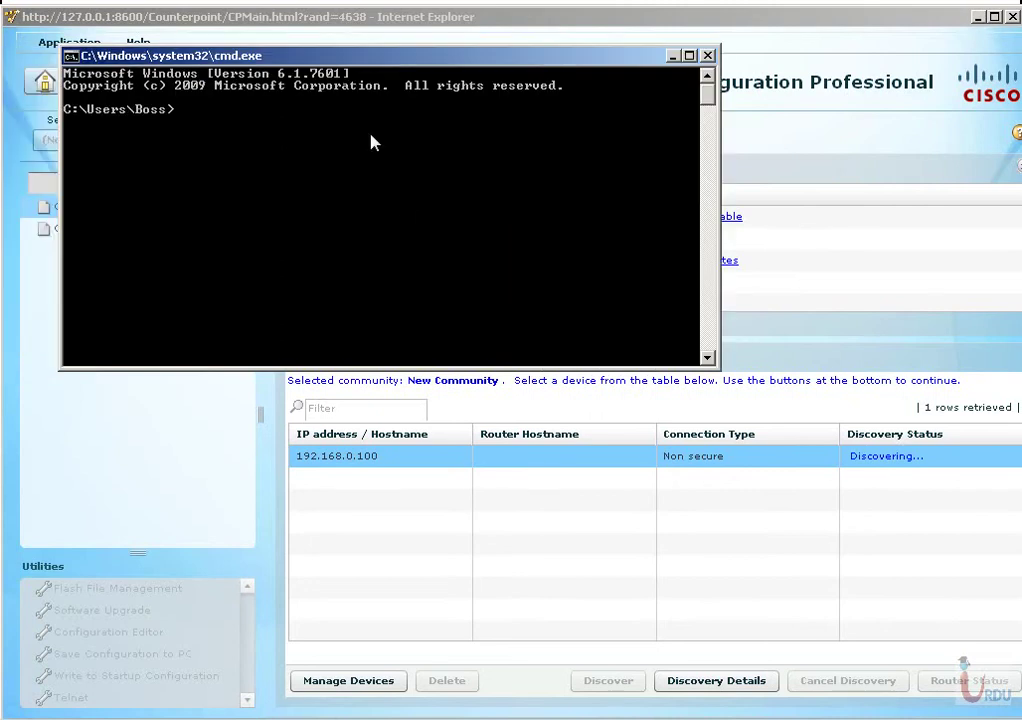
type("ping 192.168.0.100")
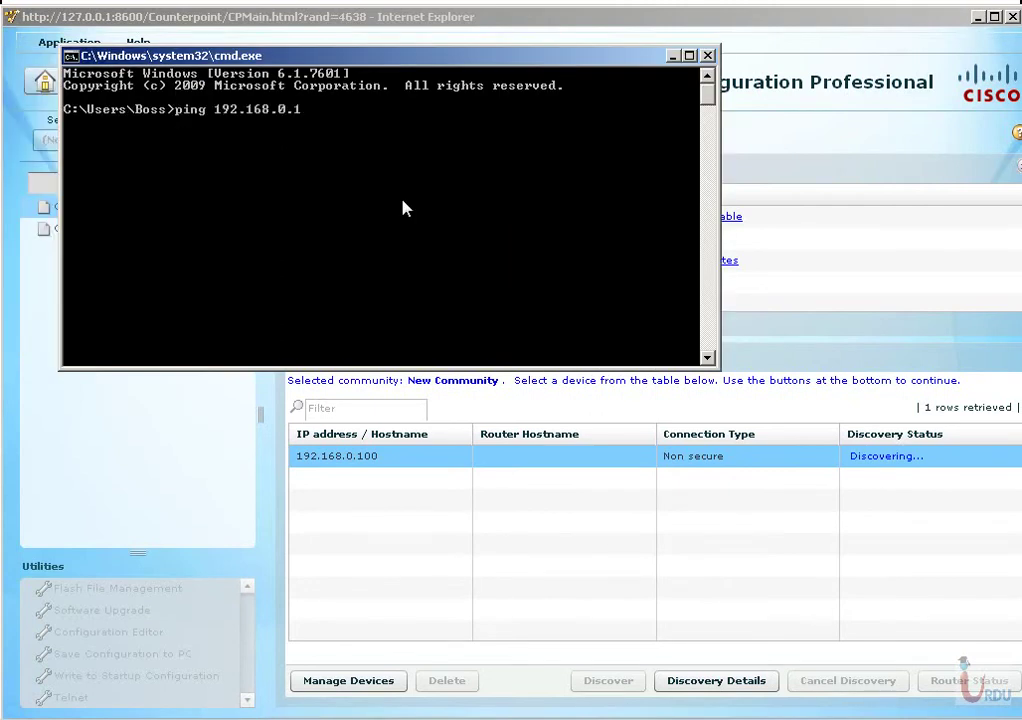
key("Return")
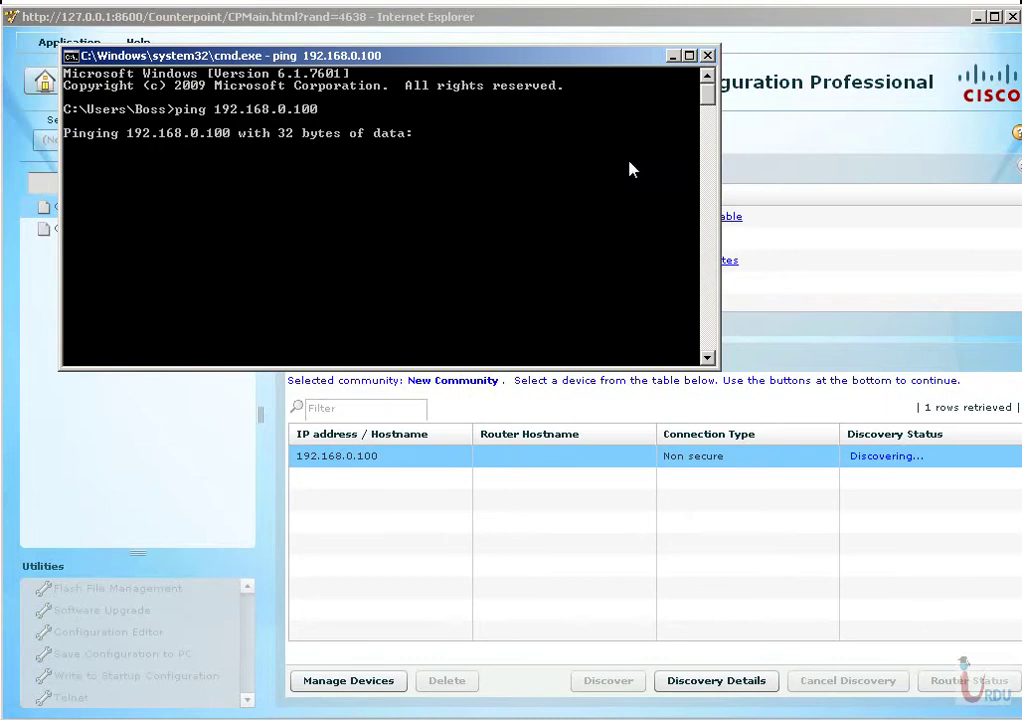
key("alt+Tab")
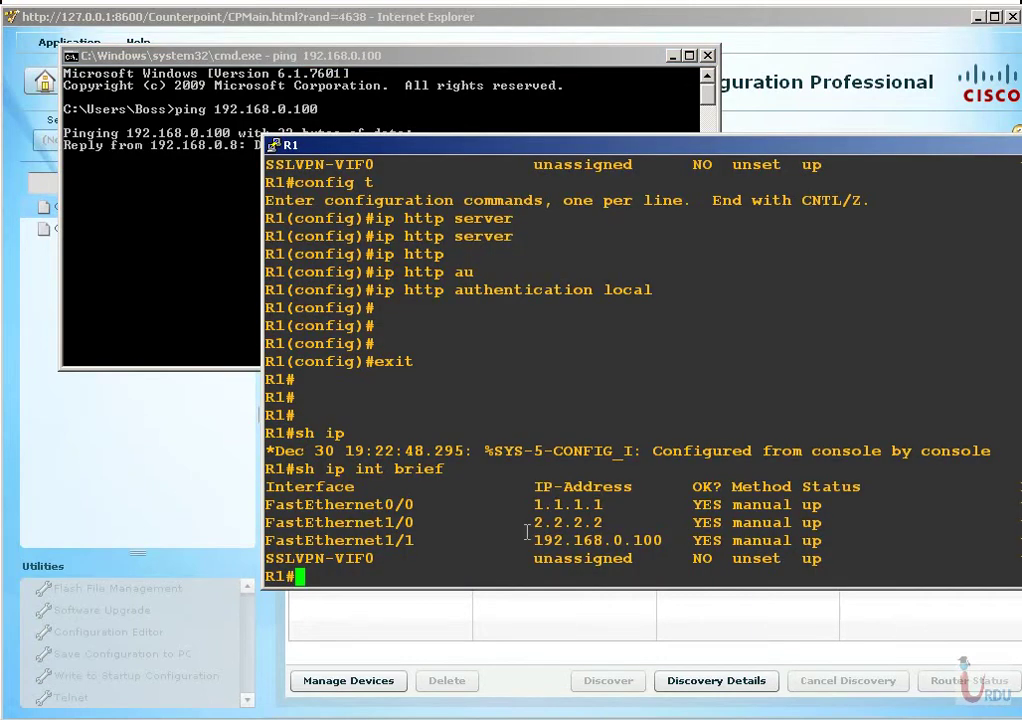
left_click(183, 360)
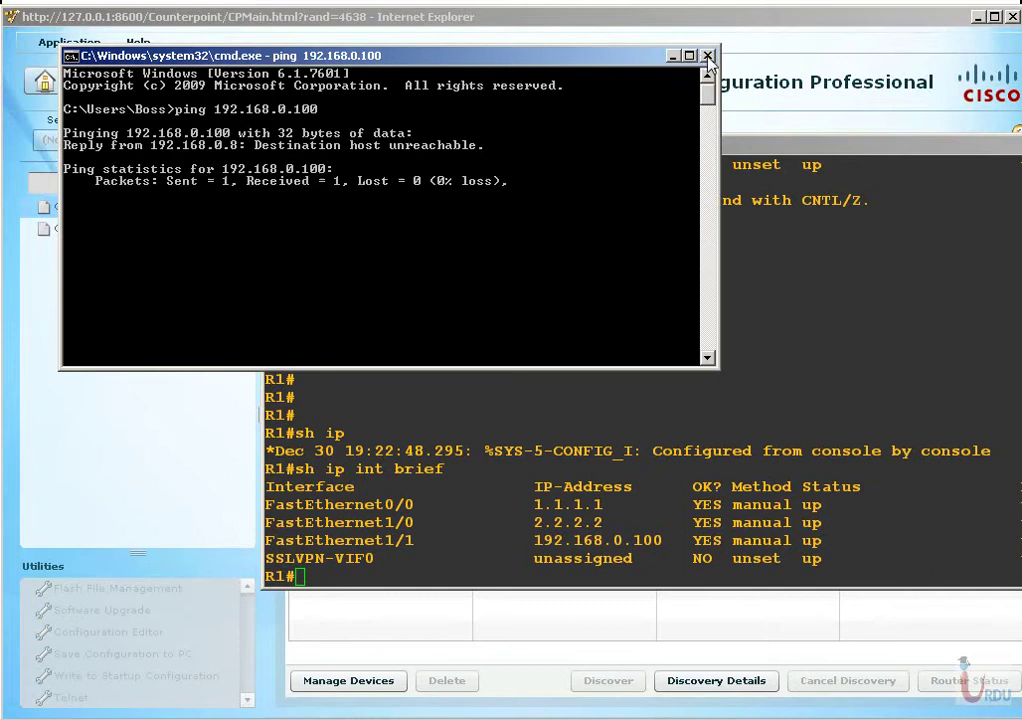
left_click(673, 57)
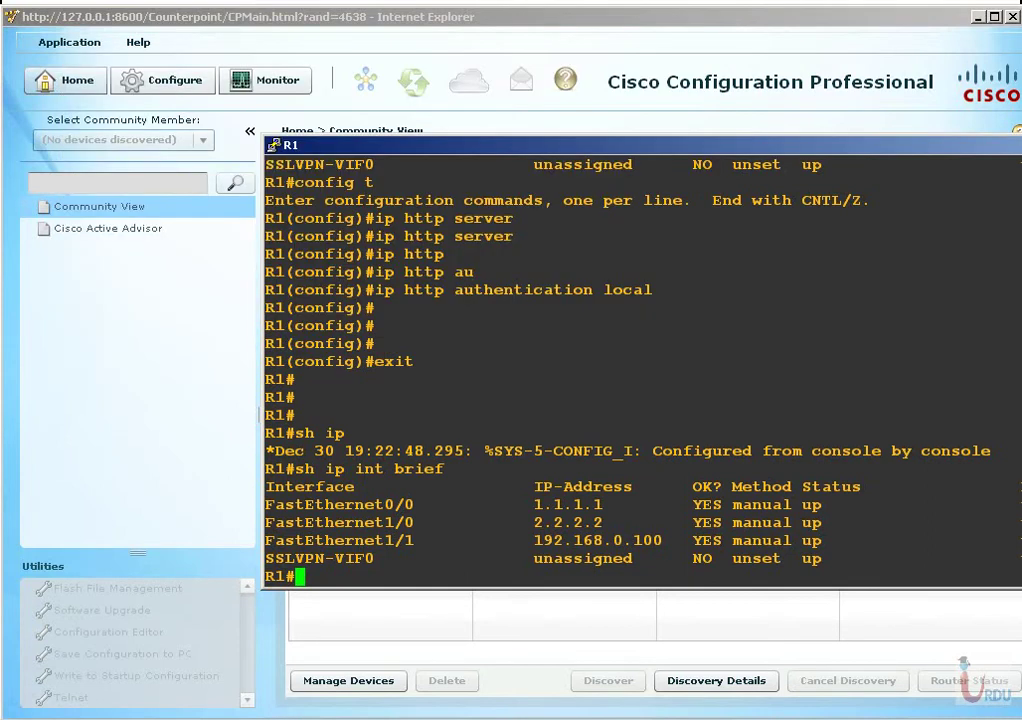
Check in Cloud 1's configuration that it is bound to the Wireless Network Connection.
key("alt+Tab")
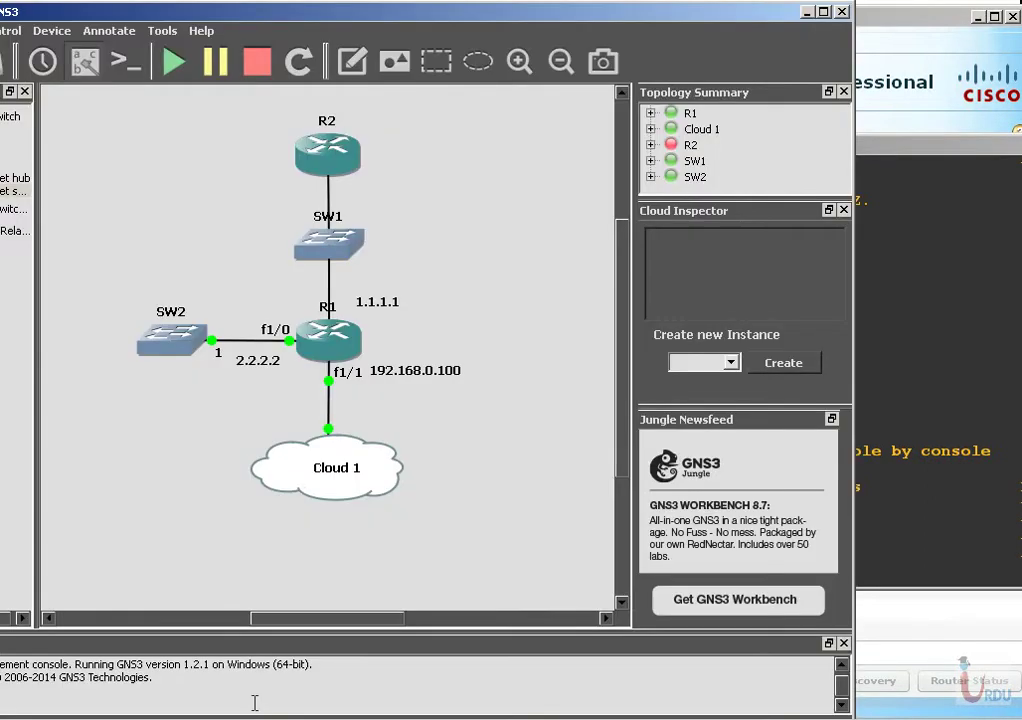
left_click_drag(393, 17, 452, 18)
left_click(443, 466)
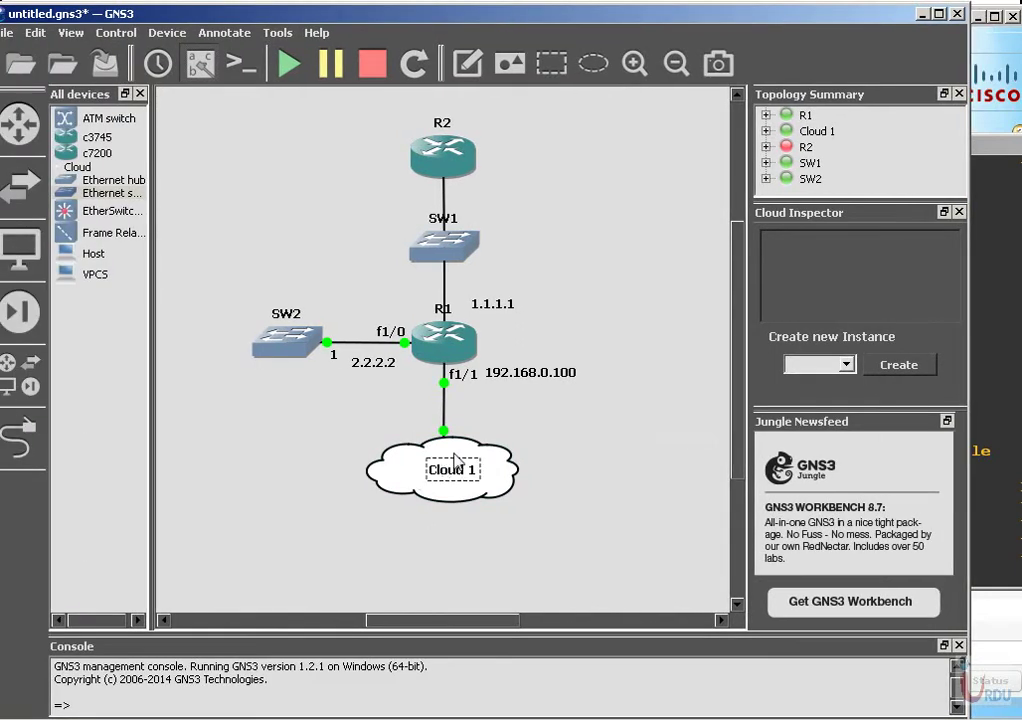
right_click(456, 462)
left_click(500, 401)
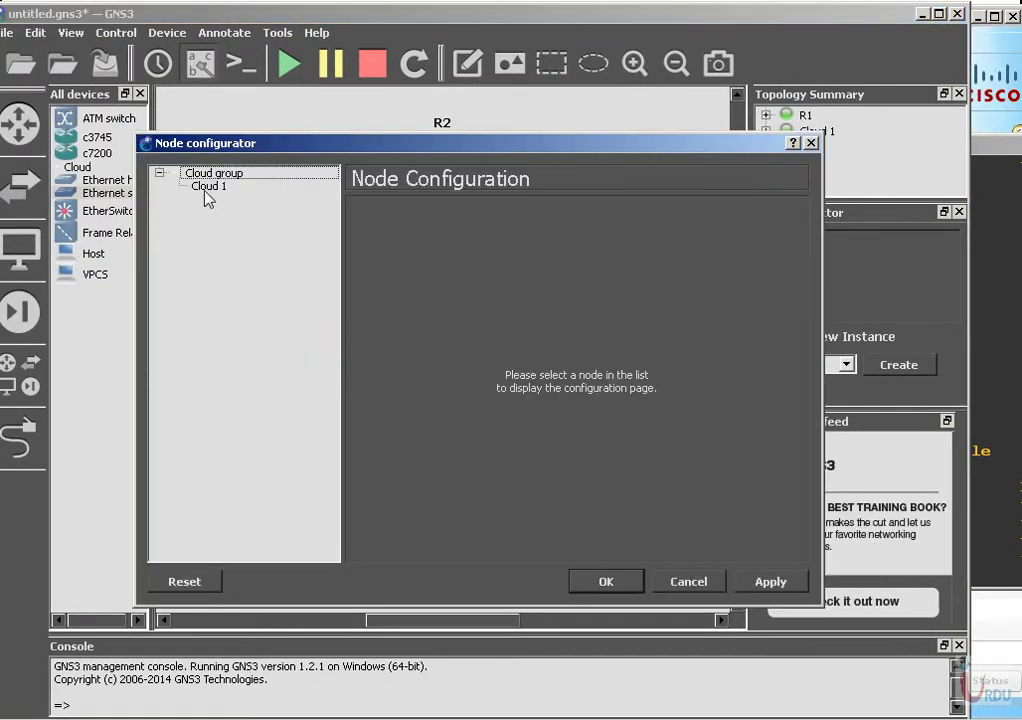
left_click(208, 187)
left_click(582, 333)
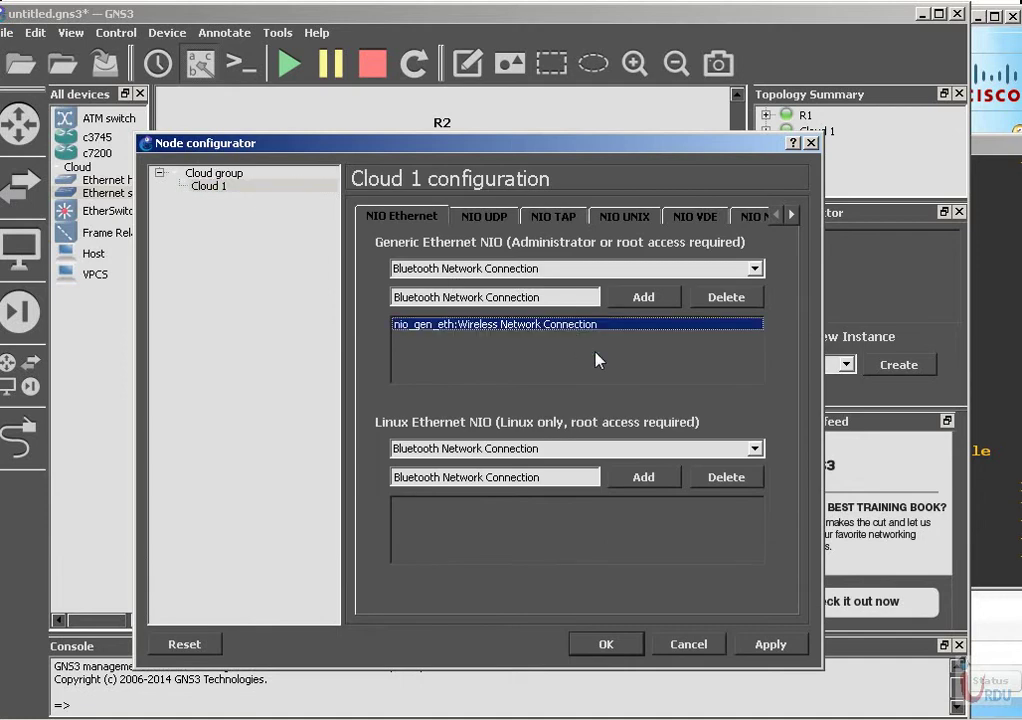
left_click(619, 650)
left_click(453, 469)
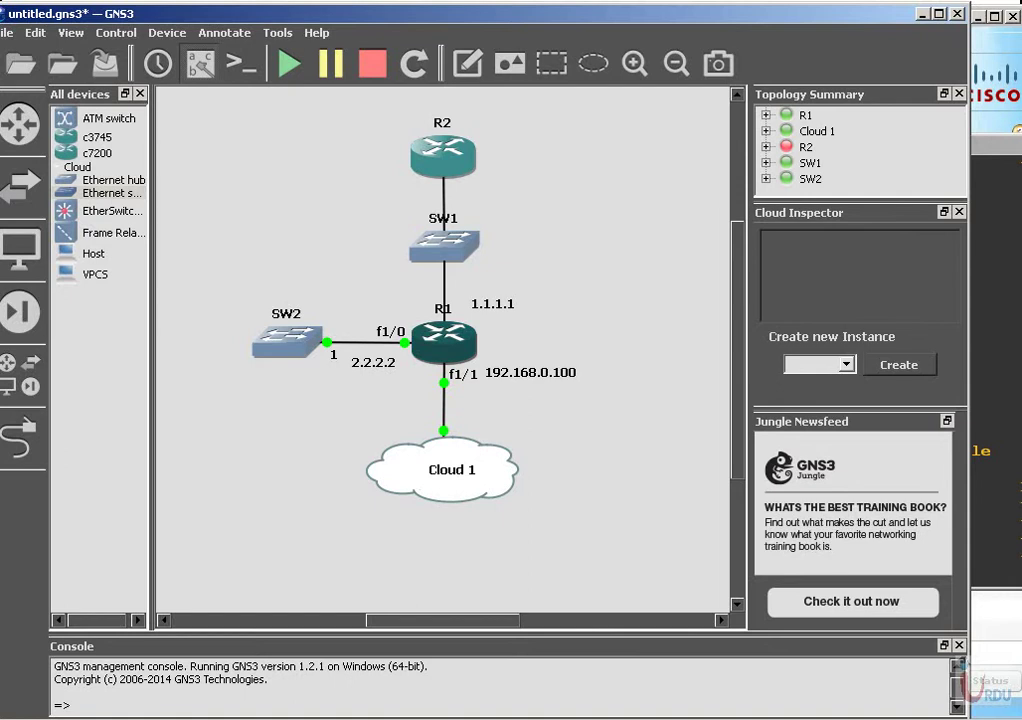
Save R1's running configuration to memory with wr mem.
key("alt+Tab")
key("Return")
key("Return")
type("sh ip")
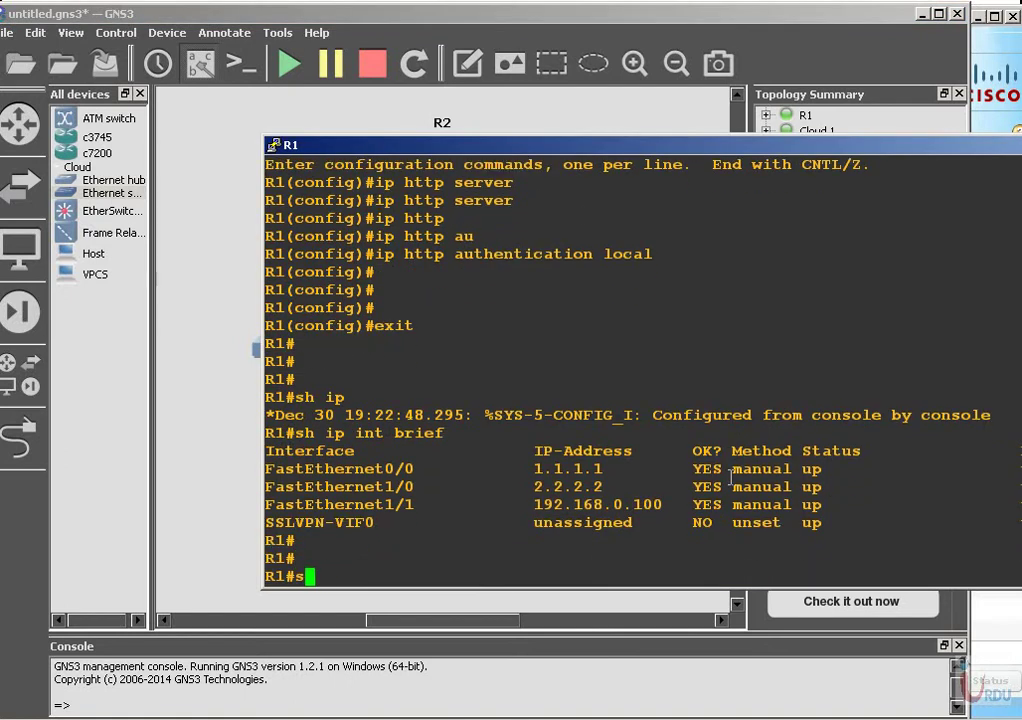
type(" int brief")
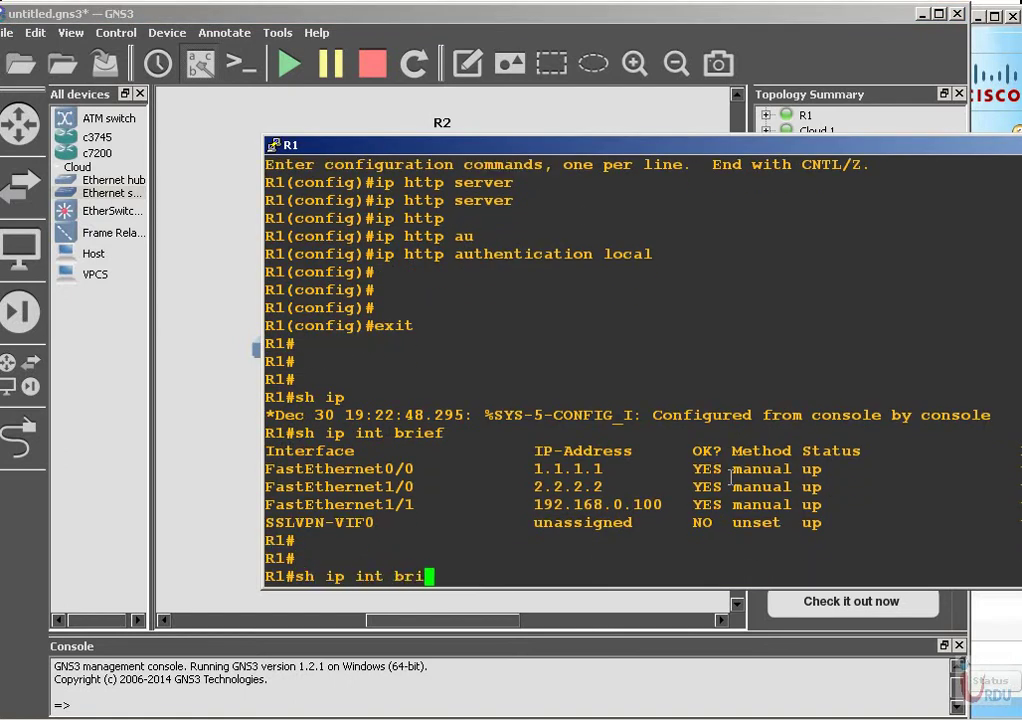
key("BackSpace")
key("BackSpace")
key("BackSpace")
key("BackSpace")
key("BackSpace")
key("BackSpace")
key("BackSpace")
key("BackSpace")
key("BackSpace")
key("BackSpace")
key("BackSpace")
key("BackSpace")
key("BackSpace")
key("BackSpace")
key("BackSpace")
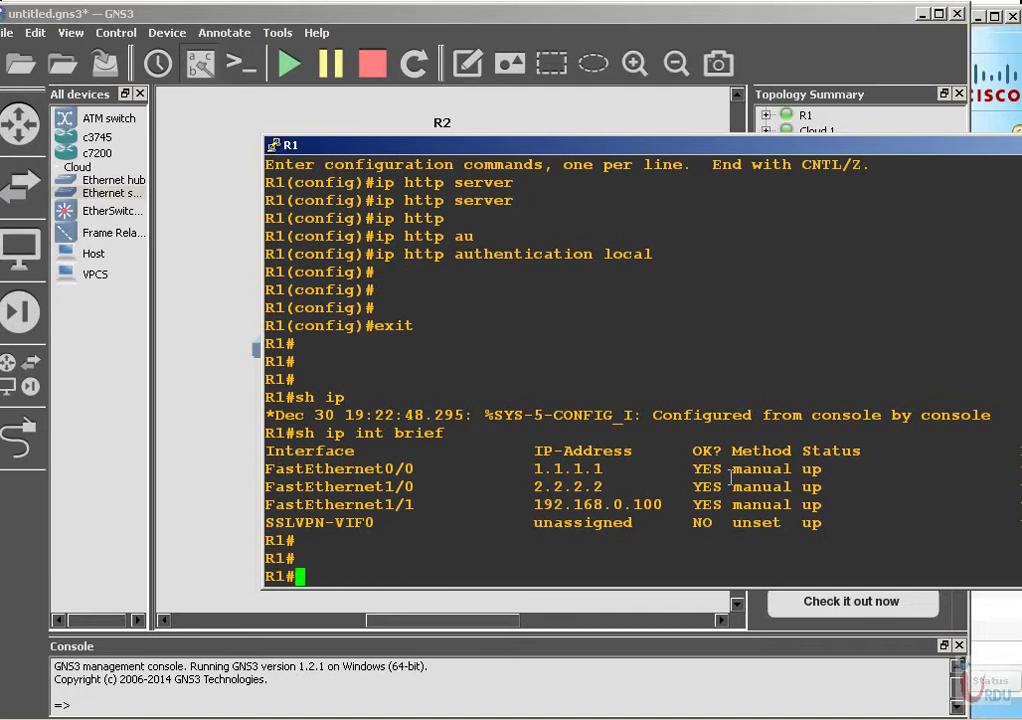
left_click(171, 258)
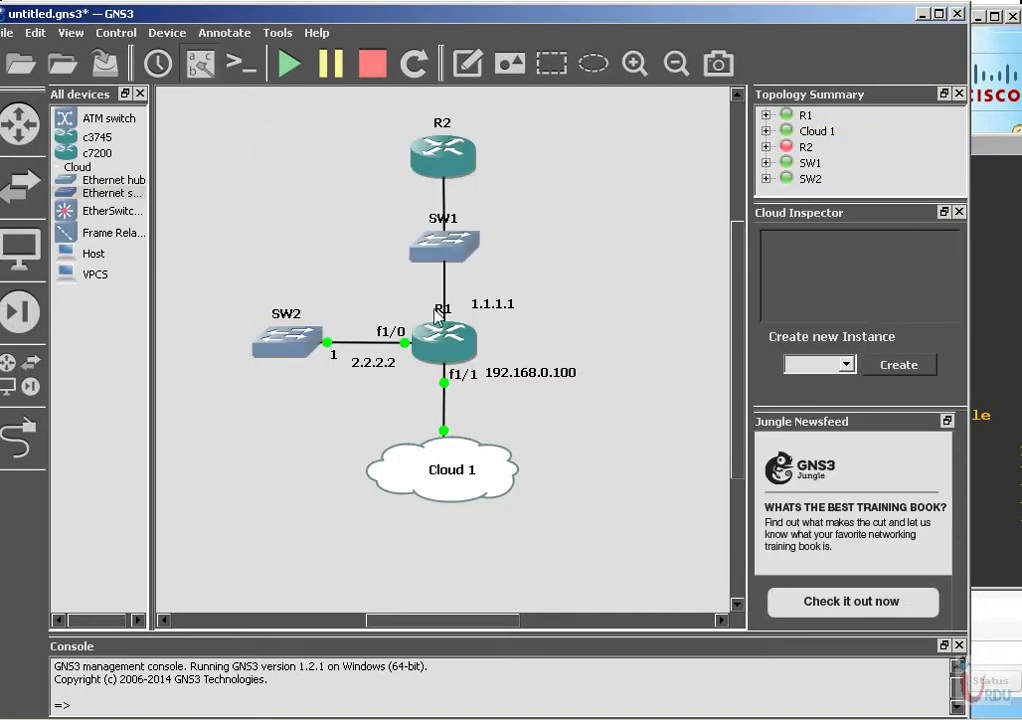
left_click(997, 313)
type("wr mem")
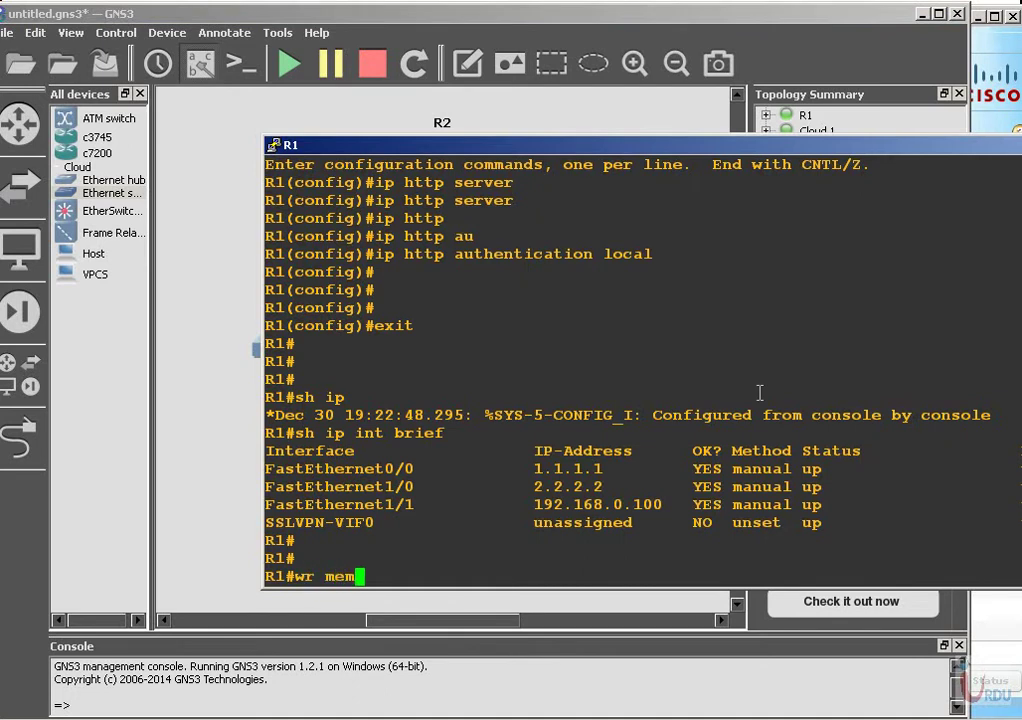
key("Return")
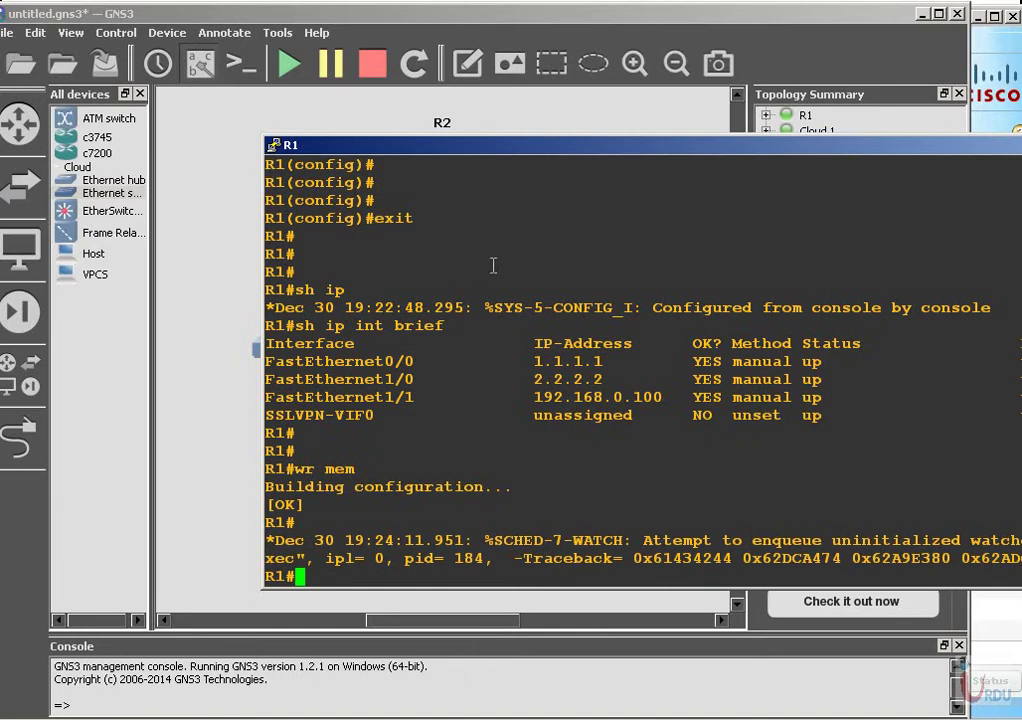
left_click_drag(698, 152, 600, 154)
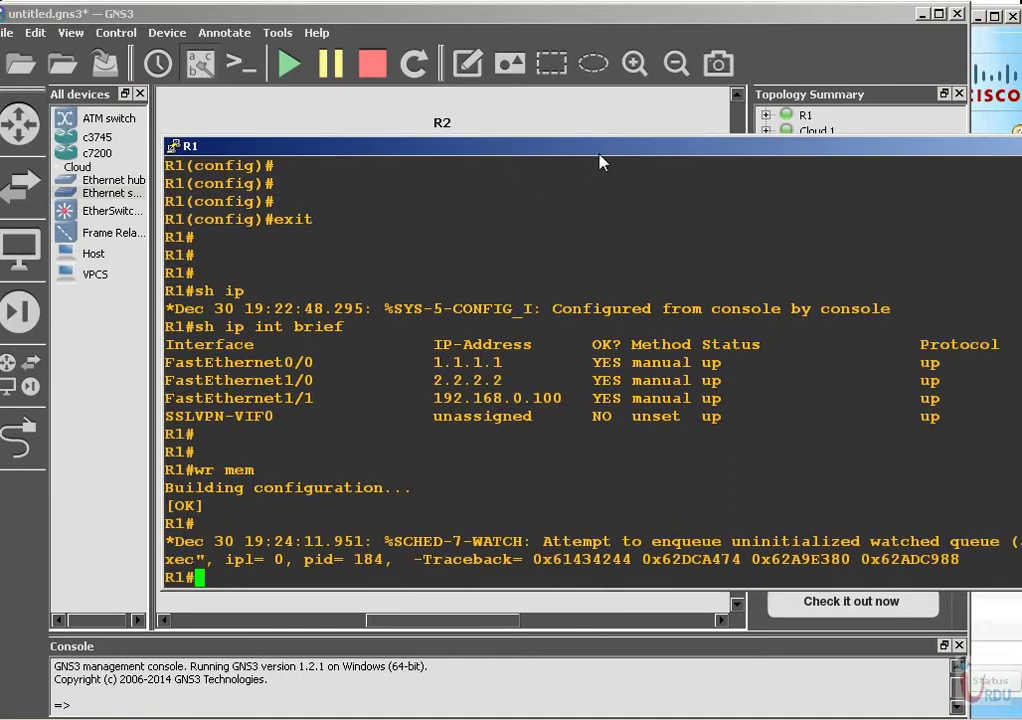
left_click_drag(752, 158, 700, 150)
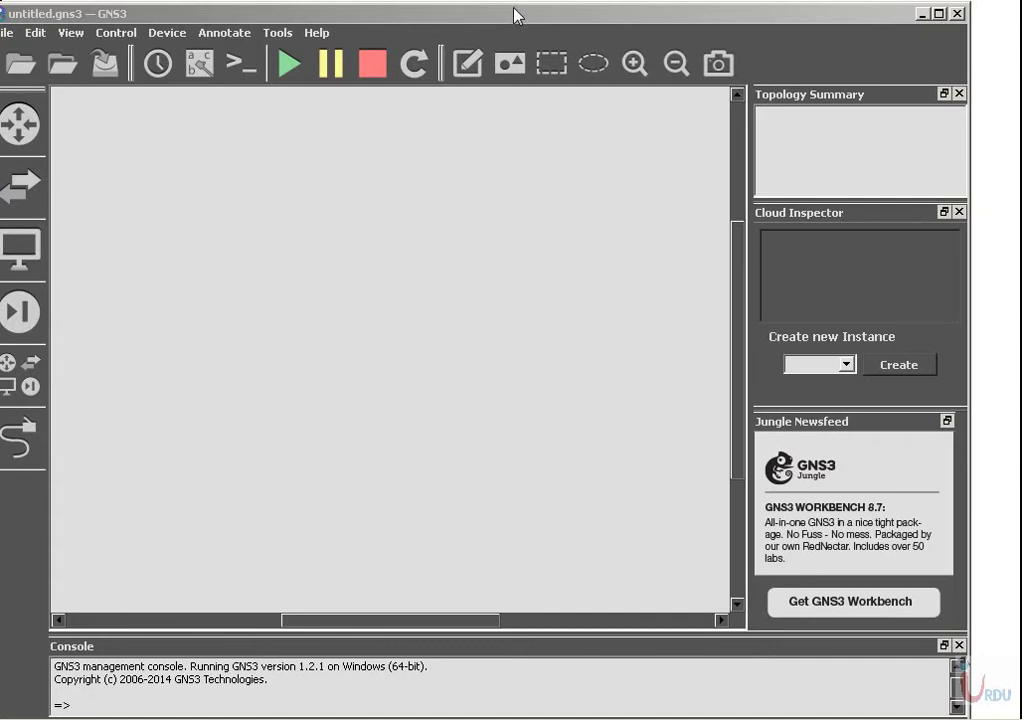
left_click(514, 15)
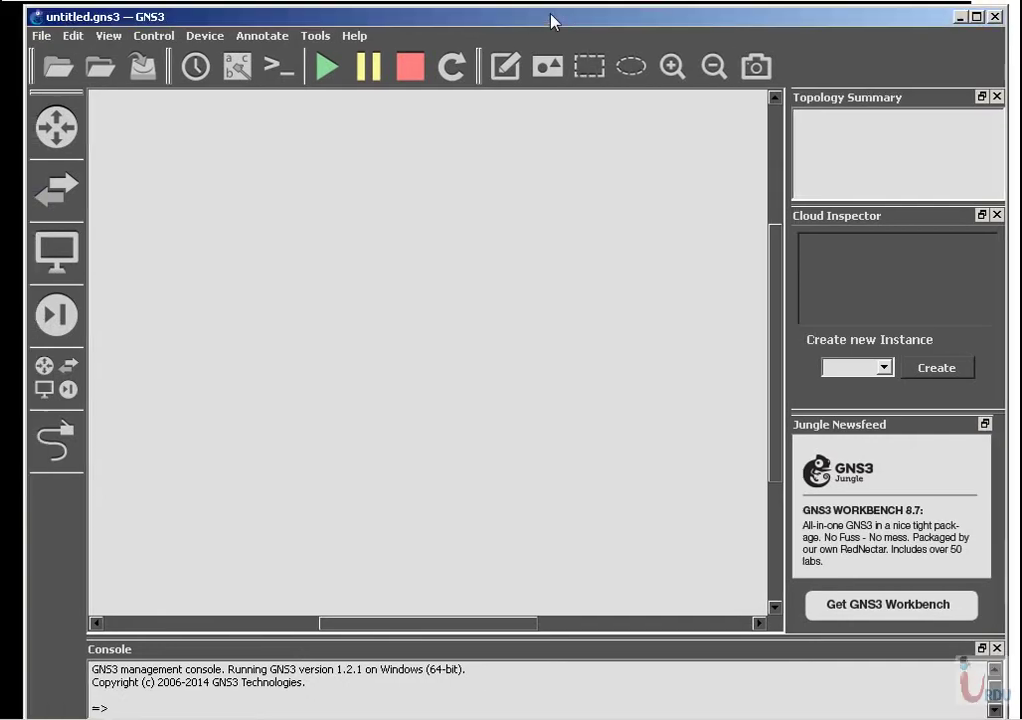
Place a c7200 router R1 at the canvas centre with a cloud node below it.
left_click(20, 123)
left_click_drag(117, 130, 545, 352)
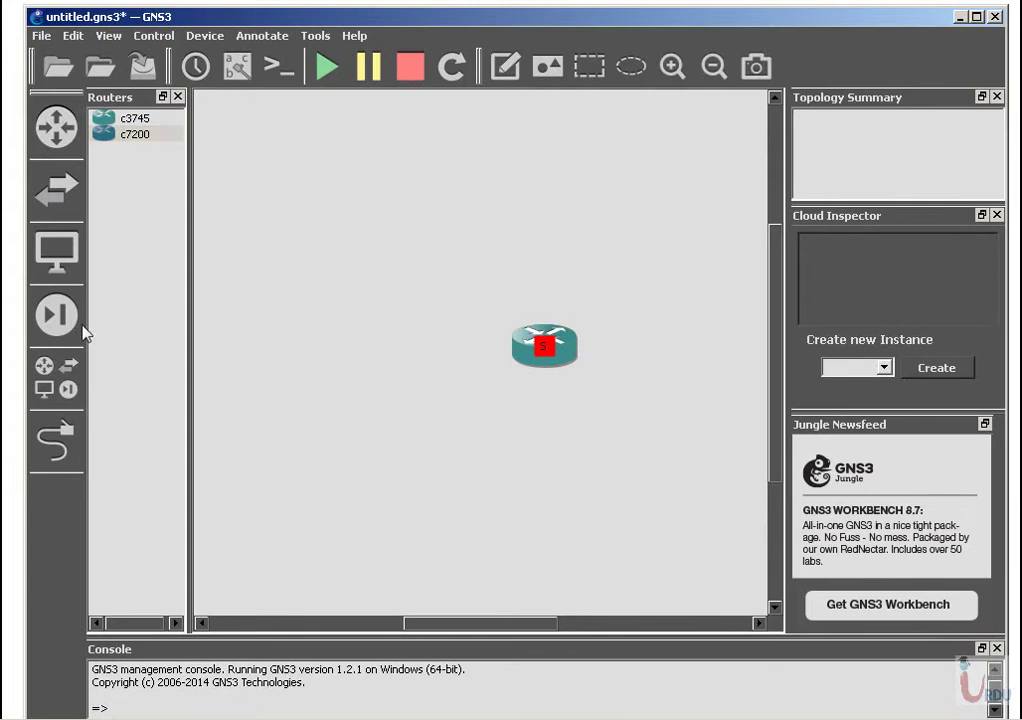
left_click(68, 389)
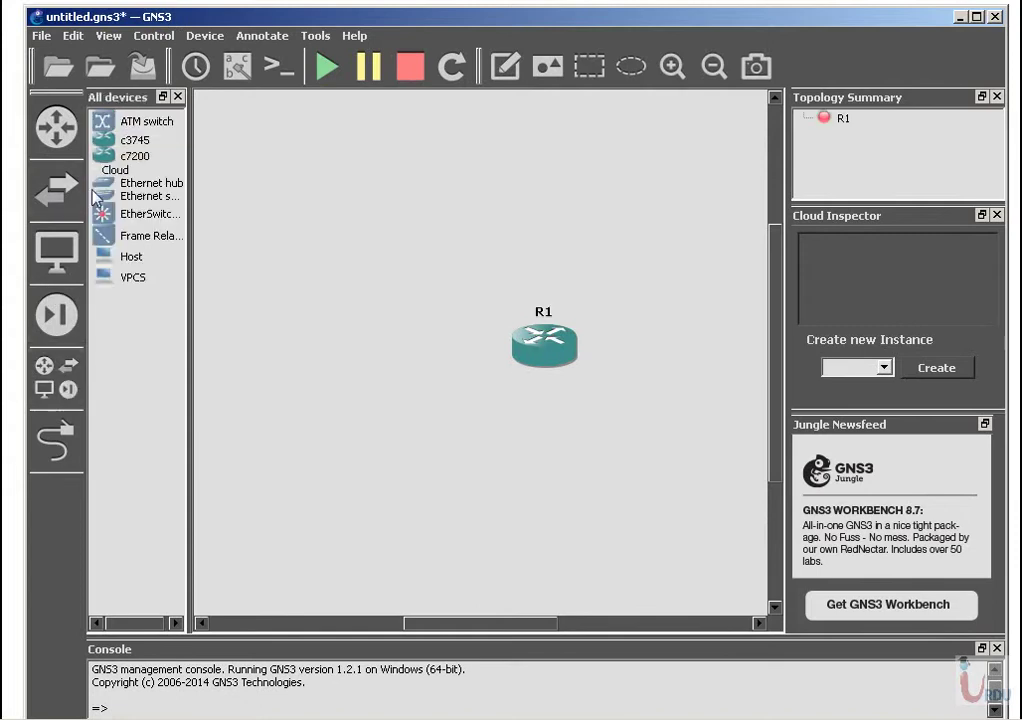
left_click_drag(110, 170, 541, 455)
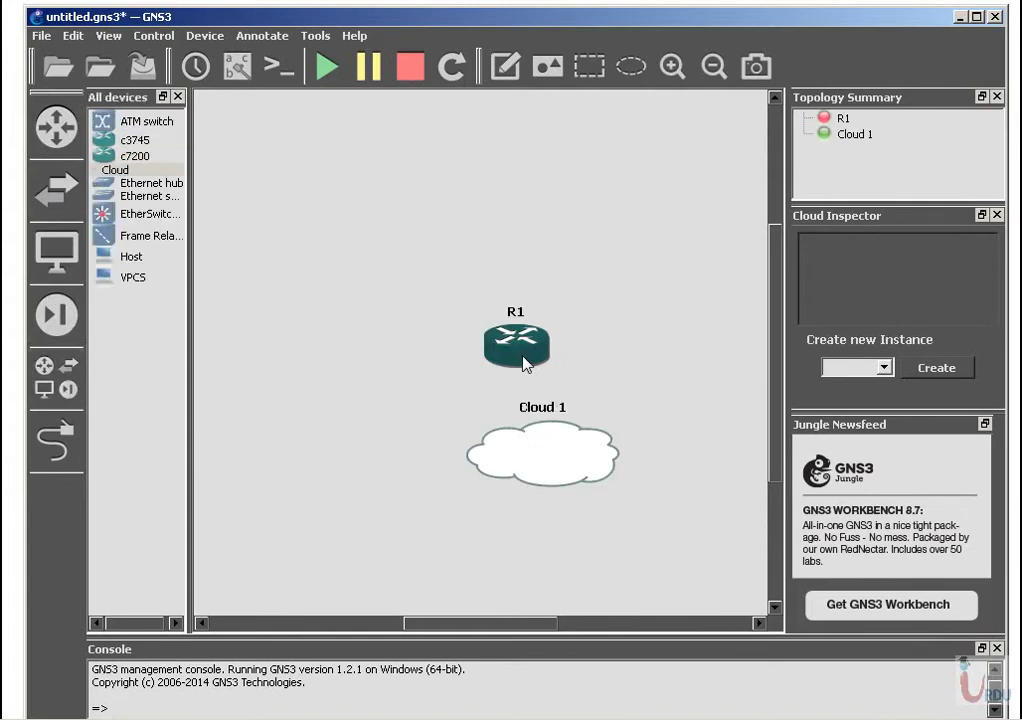
Bind Cloud 1 to the host's Wireless Network Connection adapter.
right_click(515, 456)
left_click(527, 463)
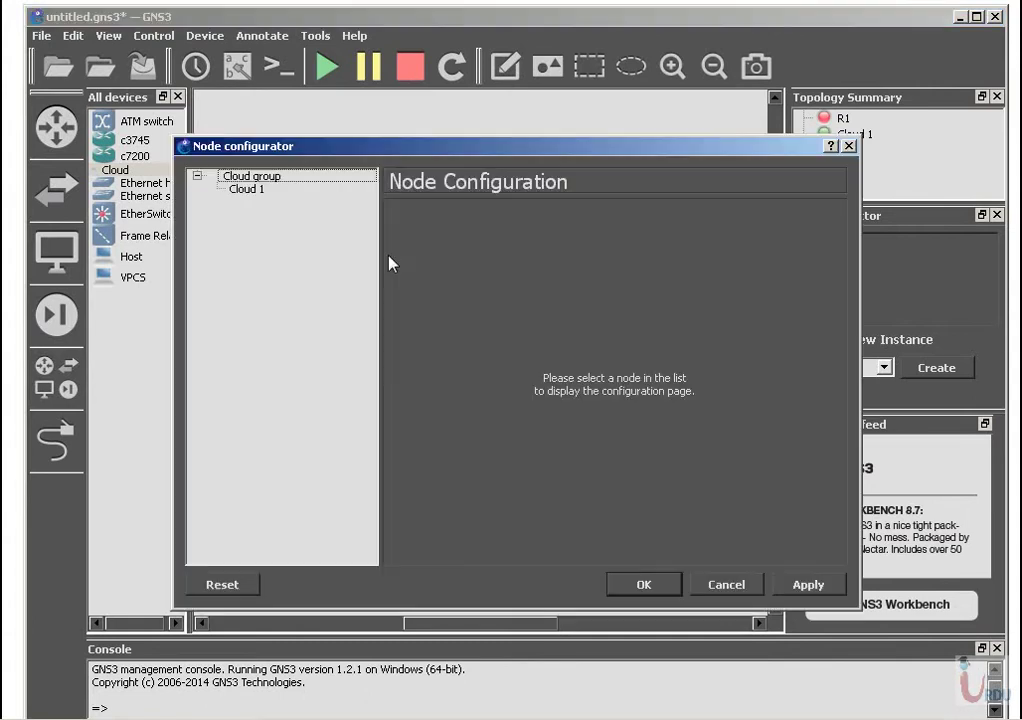
left_click(266, 190)
key("Up")
left_click(266, 193)
left_click(600, 271)
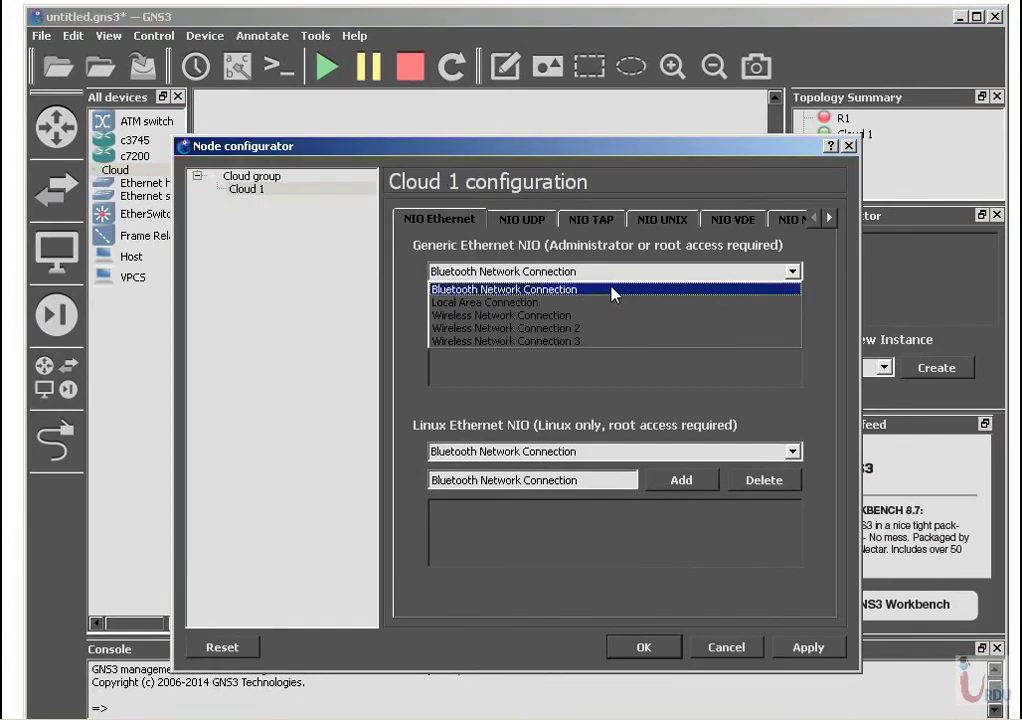
left_click(543, 320)
left_click(700, 305)
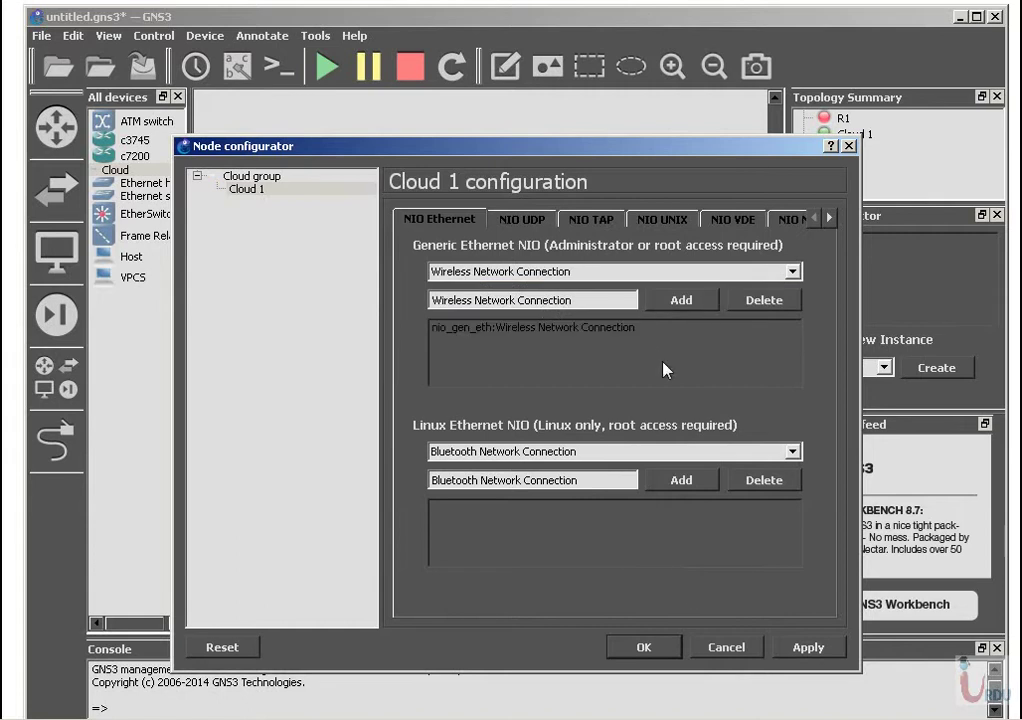
left_click(636, 648)
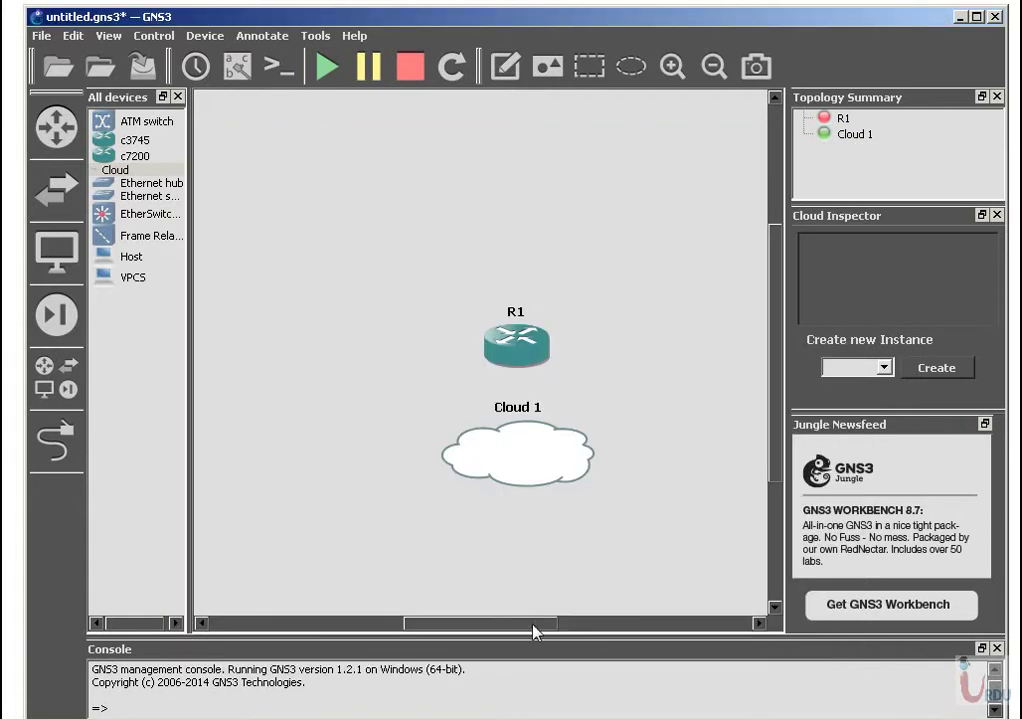
Link R1's FastEthernet1/0 to Cloud 1's network interface.
left_click(58, 442)
left_click(518, 342)
left_click(575, 382)
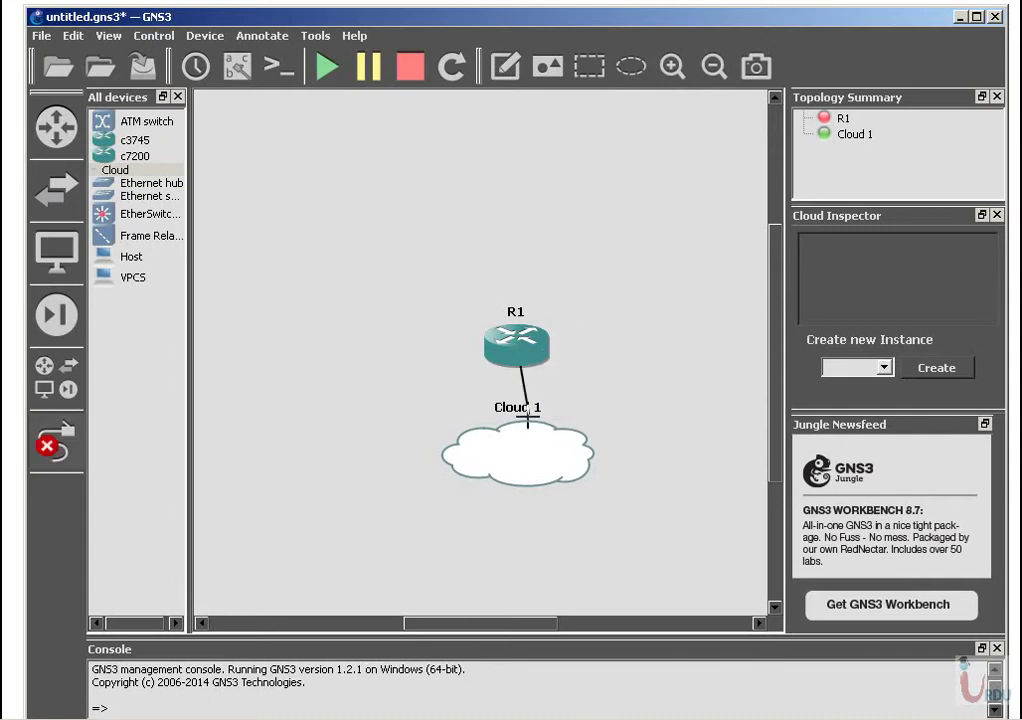
left_click(511, 432)
left_click(536, 438)
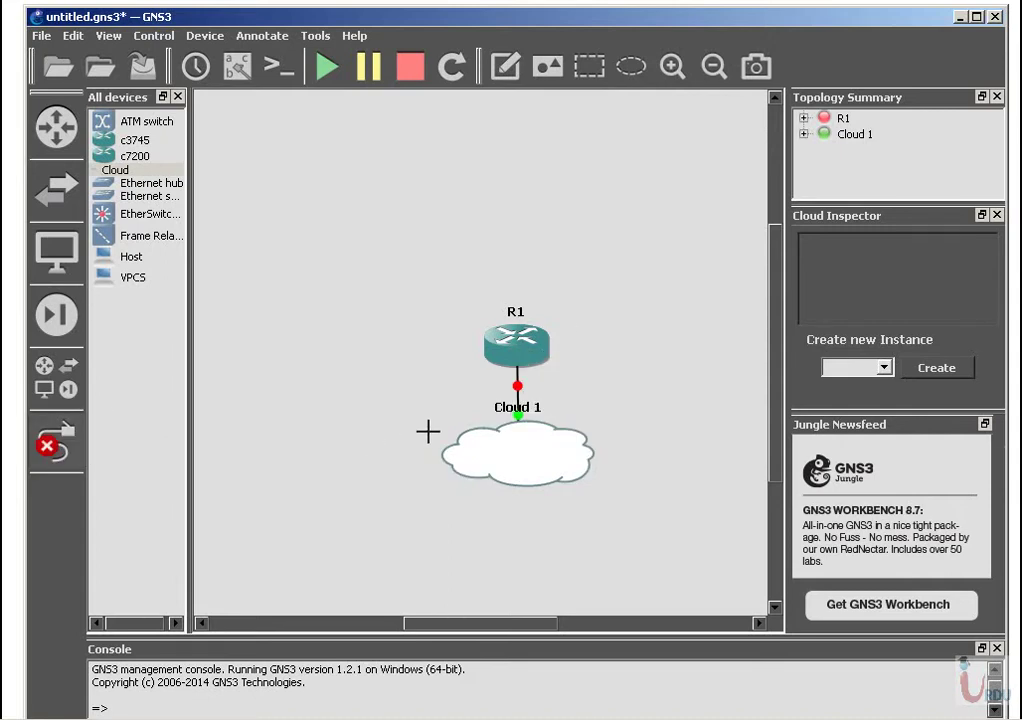
Add HUB1 above R1 and SW1 to its left, linking each to R1 on port 1.
left_click_drag(122, 180, 496, 236)
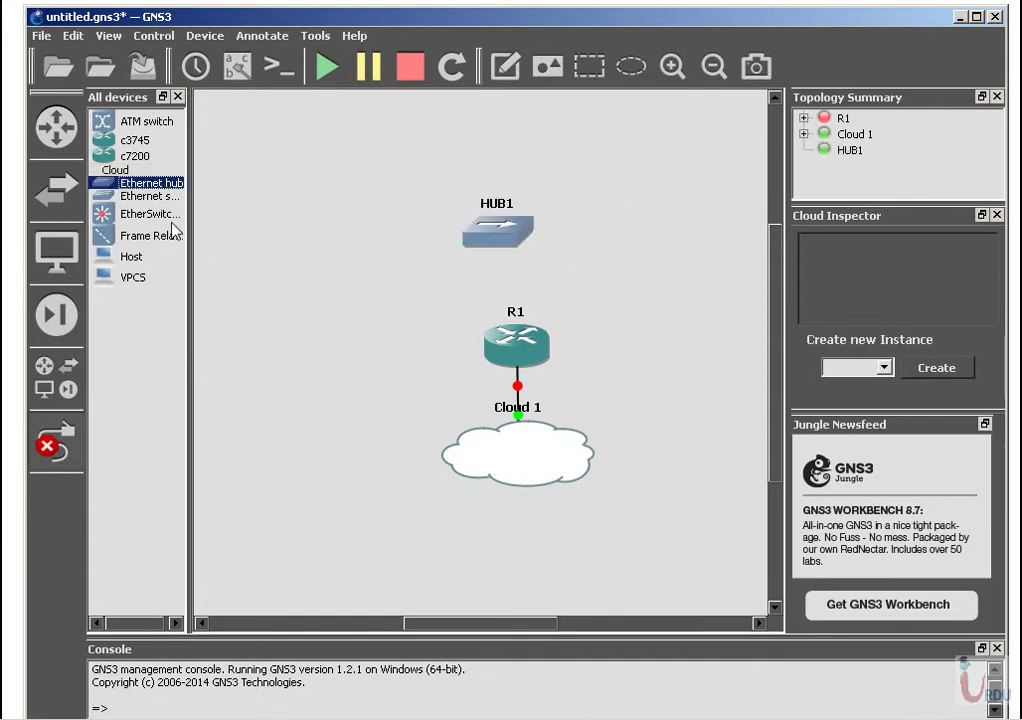
left_click_drag(140, 196, 383, 351)
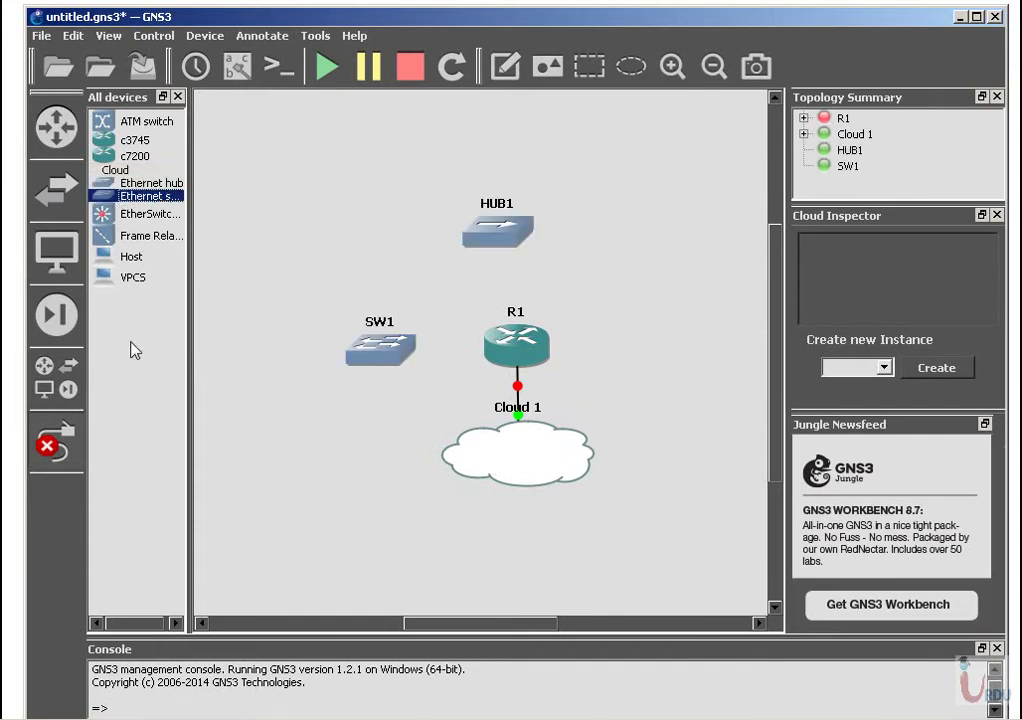
left_click(528, 343)
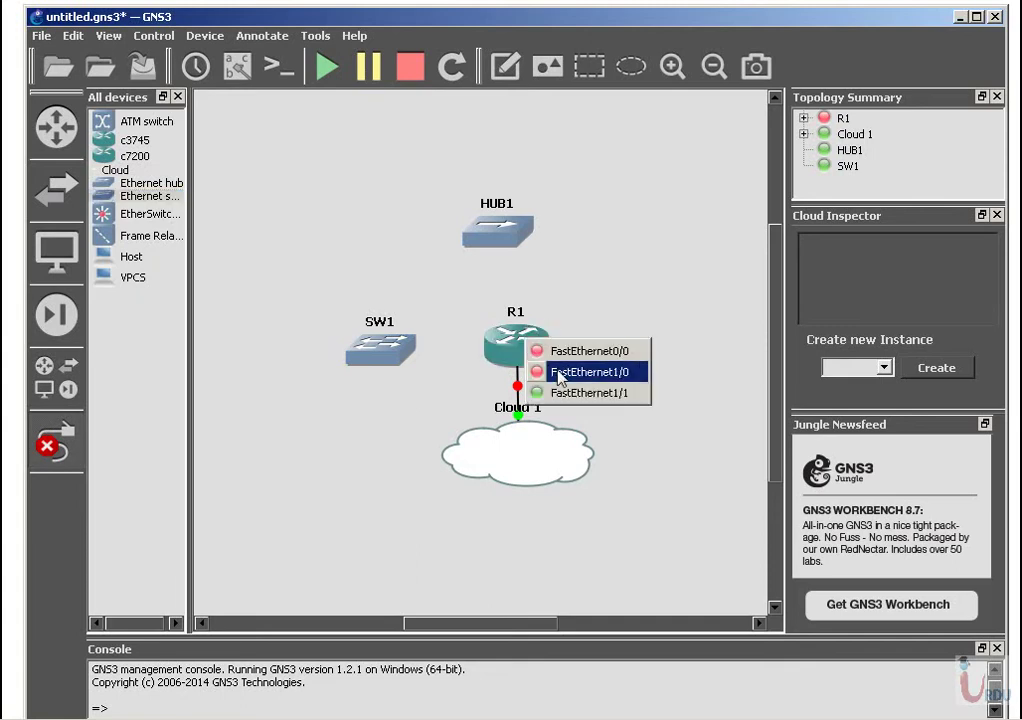
left_click(563, 370)
left_click(516, 239)
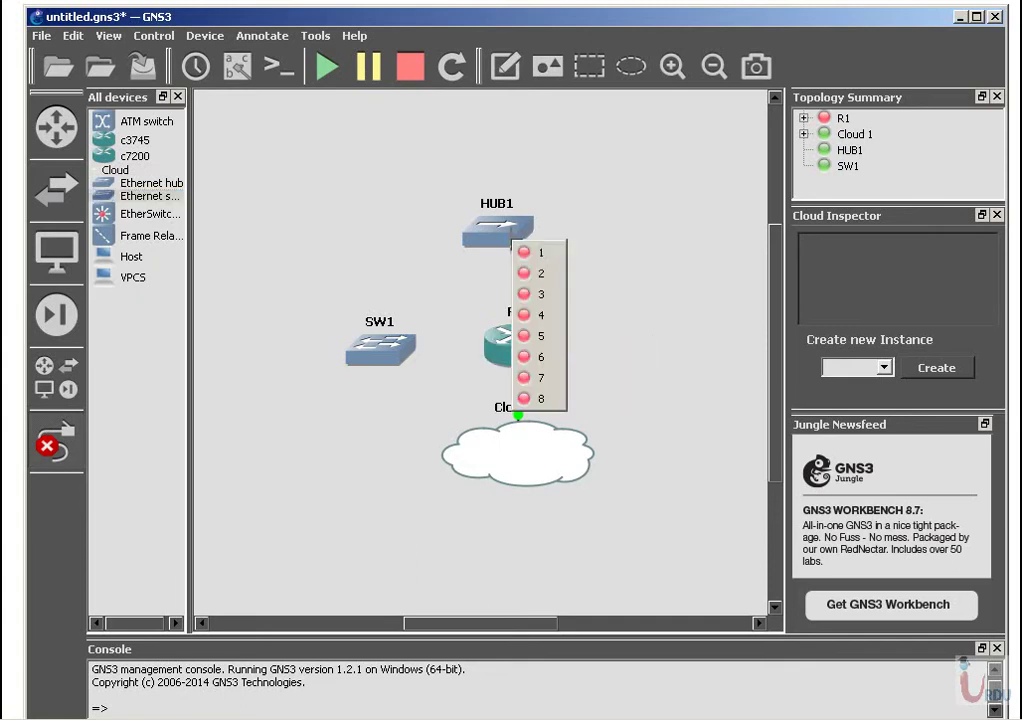
left_click(543, 251)
left_click(522, 357)
left_click(535, 358)
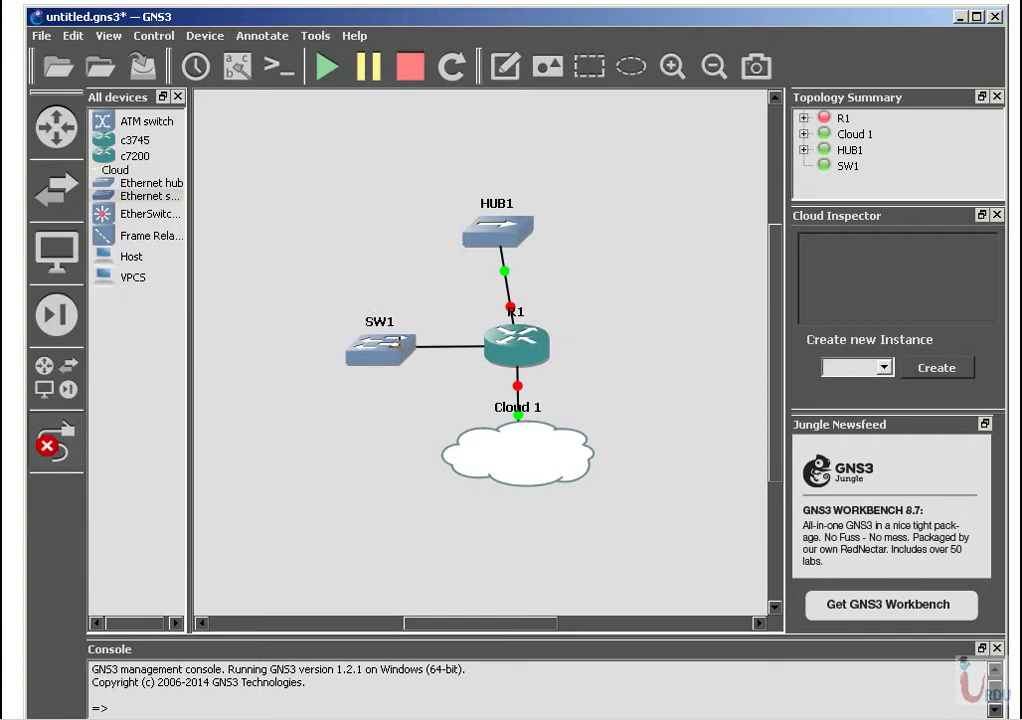
left_click(402, 349)
left_click(428, 361)
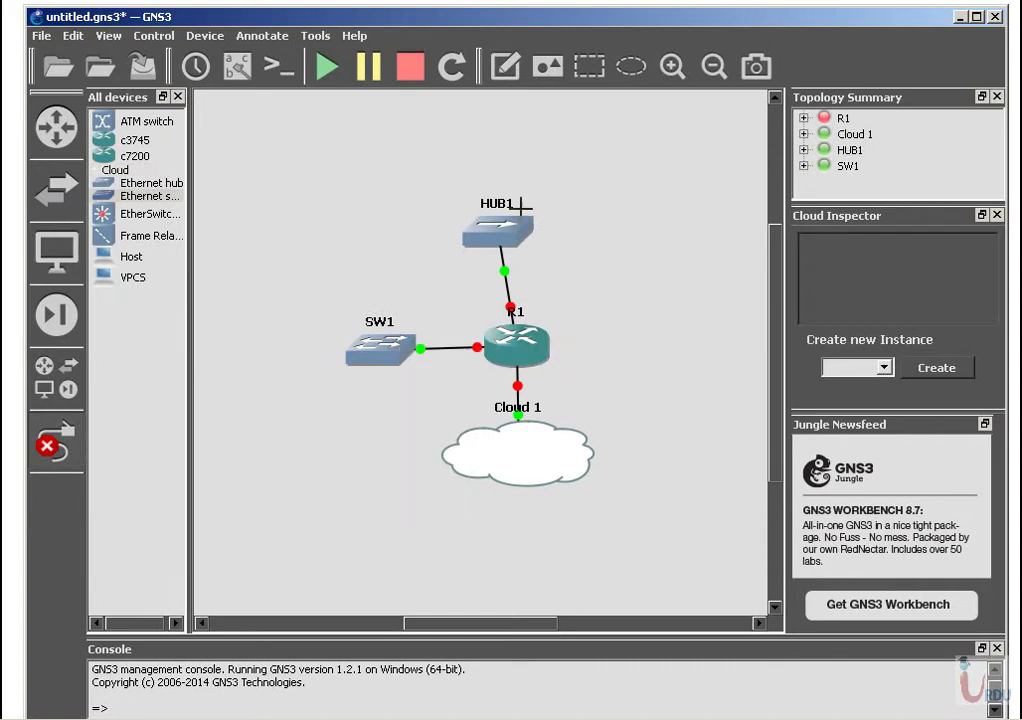
left_click(55, 440)
mouse_move(508, 242)
left_mouse_down()
mouse_move(540, 238)
mouse_move(527, 235)
left_mouse_up()
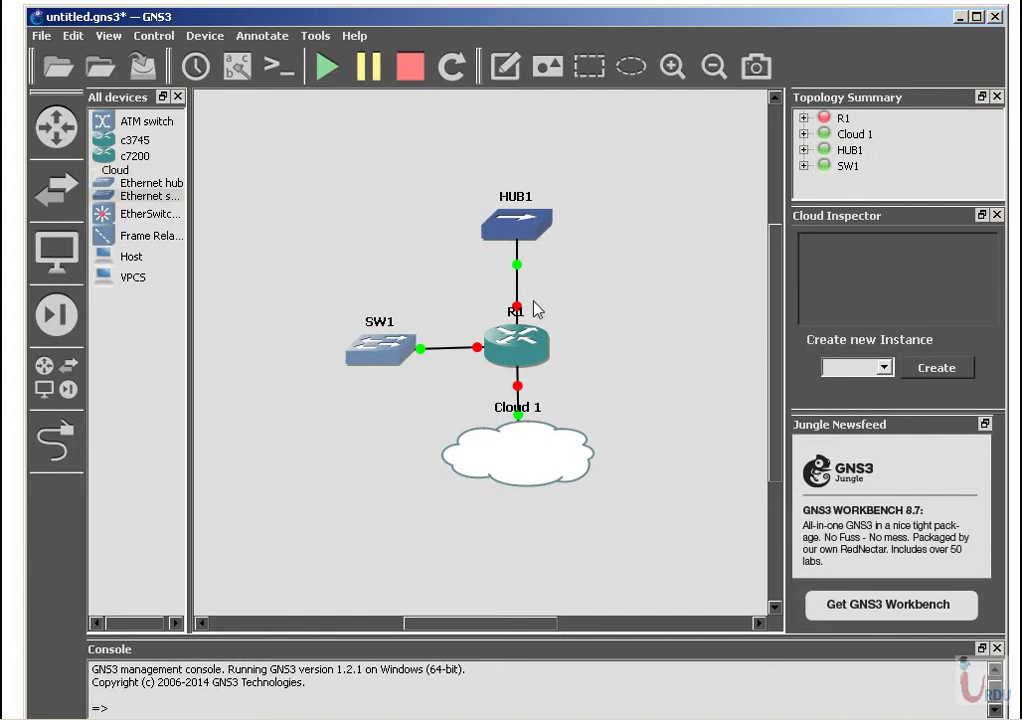
Start router R1 and open its console session.
right_click(518, 358)
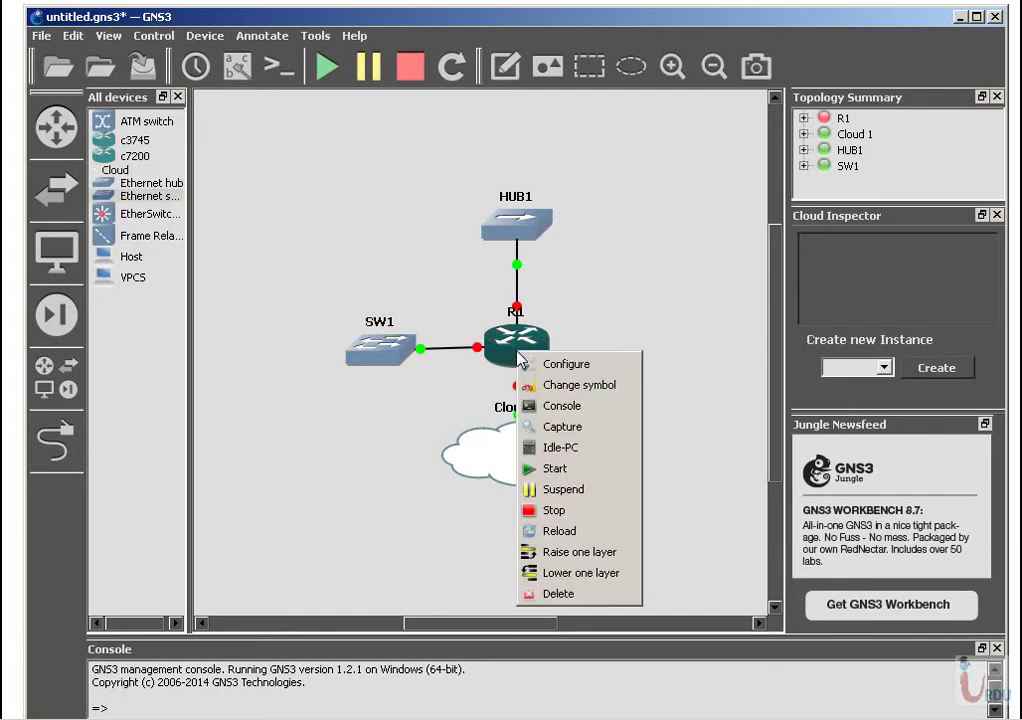
left_click(545, 484)
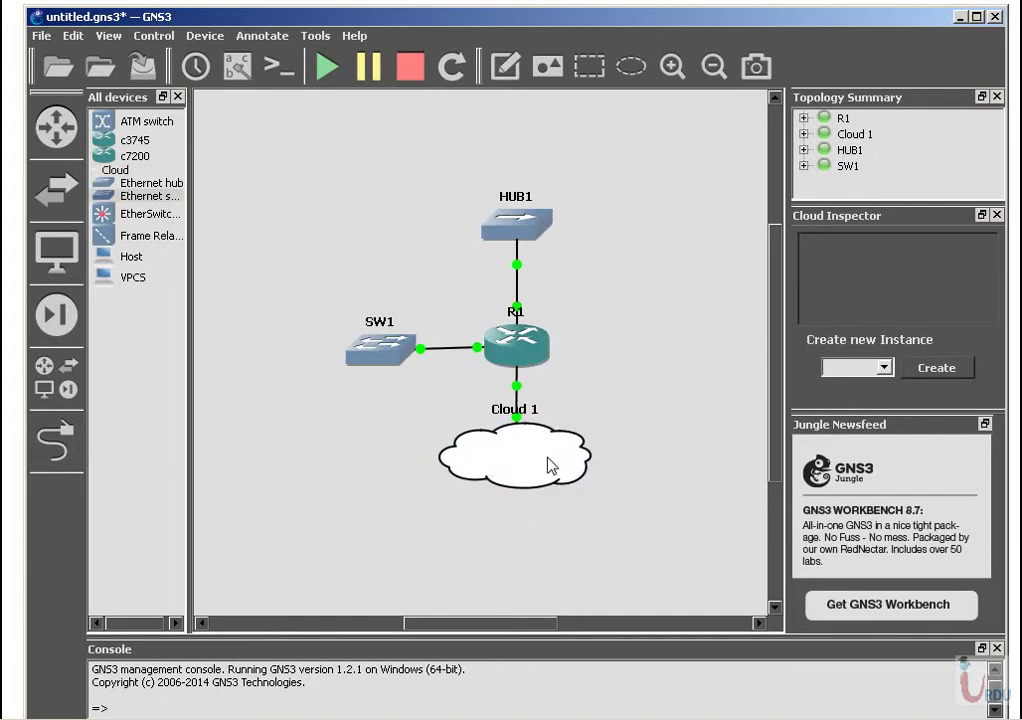
right_click(526, 351)
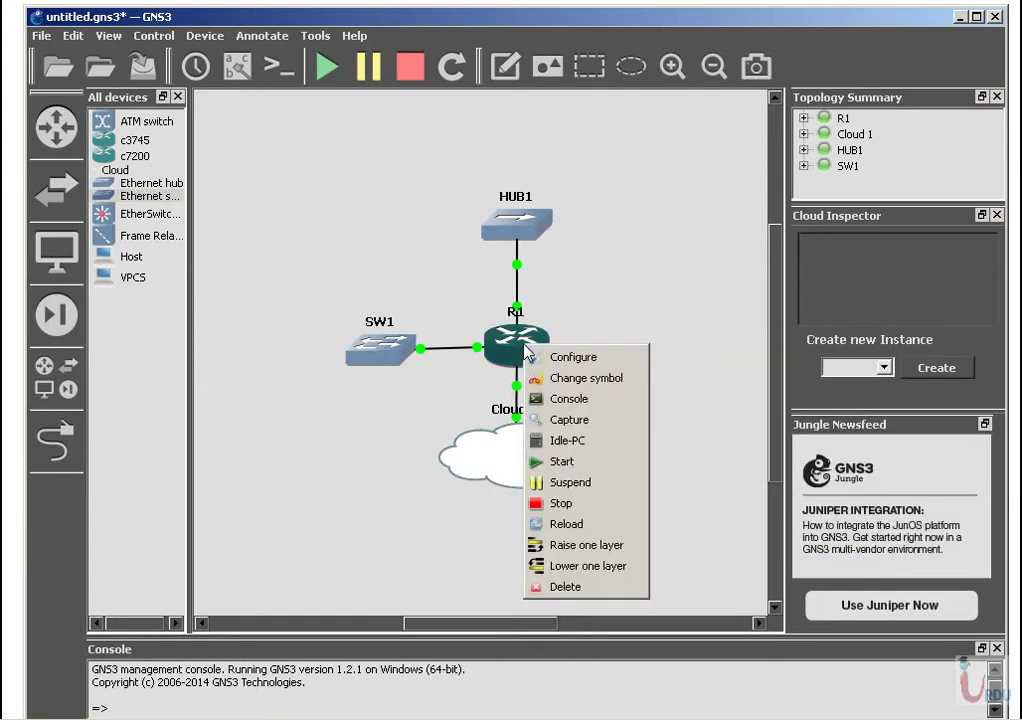
left_click(568, 400)
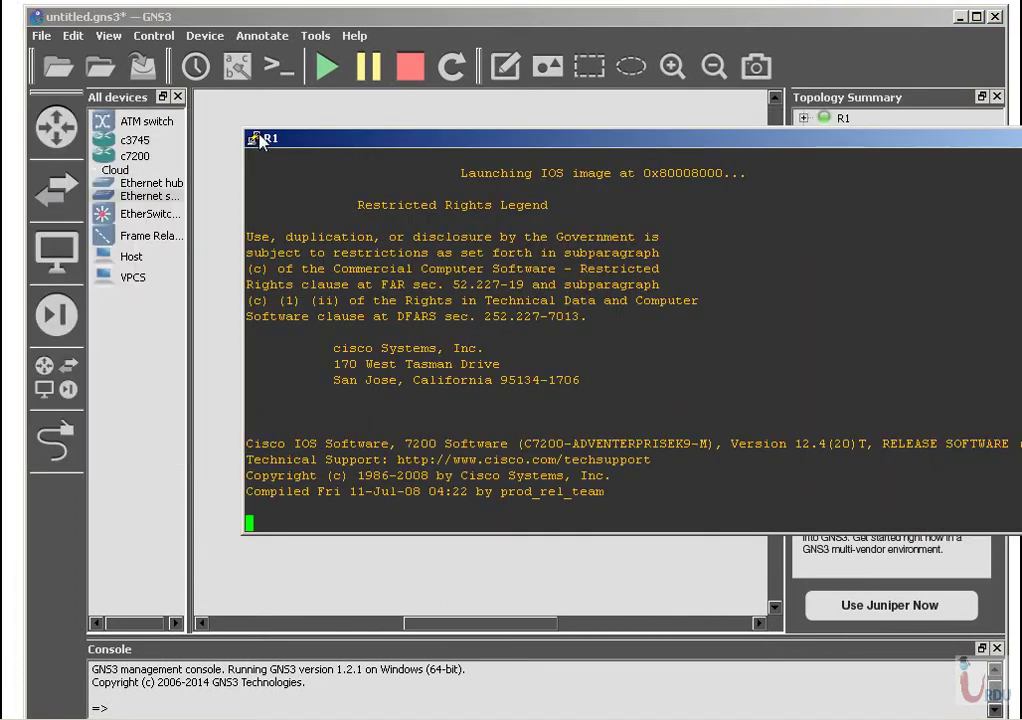
Change R1's PuTTY console font to Courier New, bold, 12-point and apply it.
left_click(258, 139)
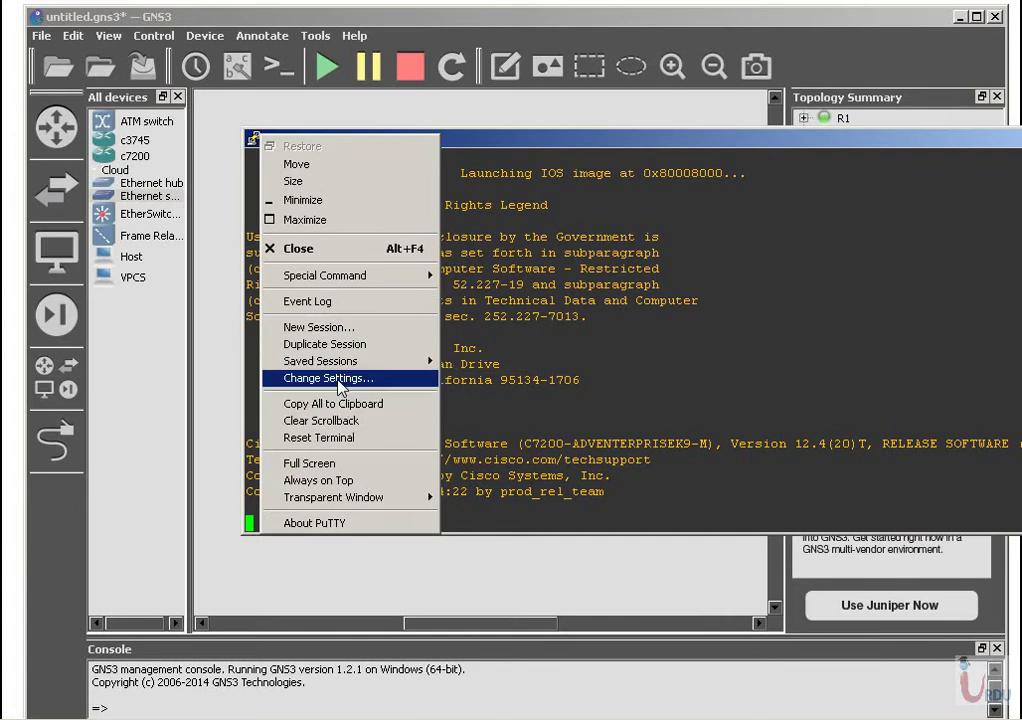
left_click(340, 385)
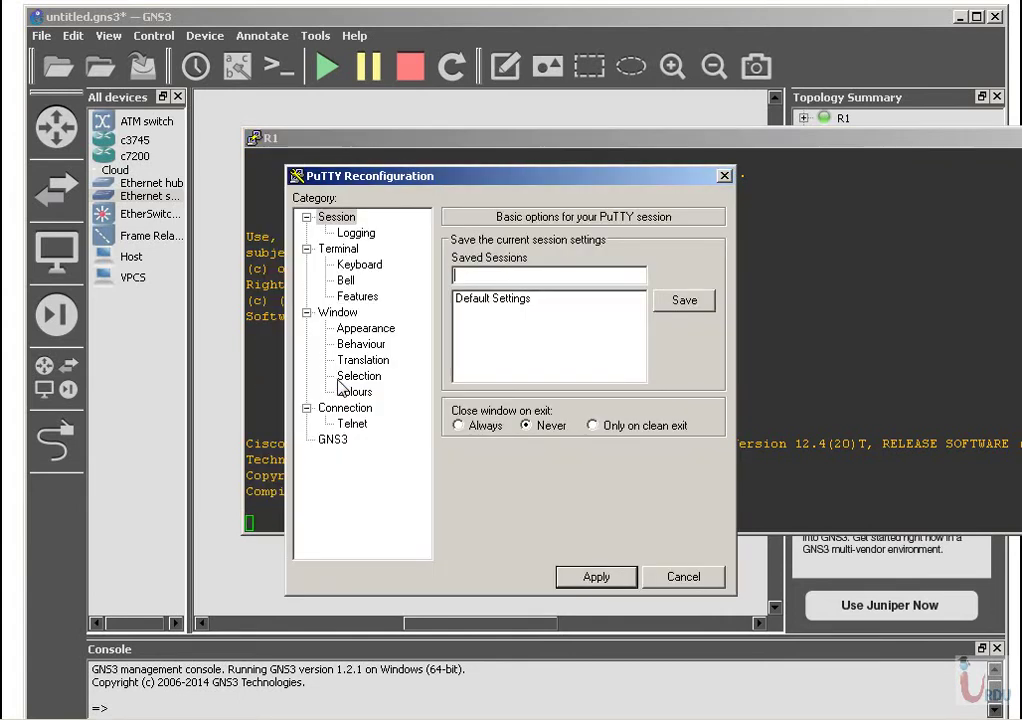
left_click(368, 335)
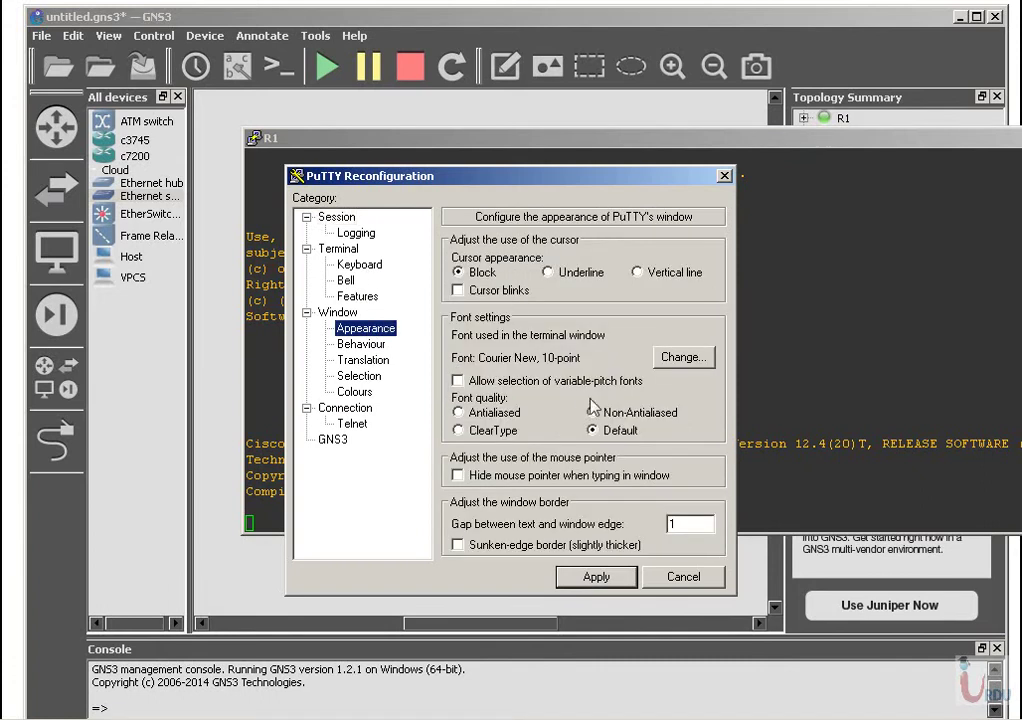
left_click(682, 358)
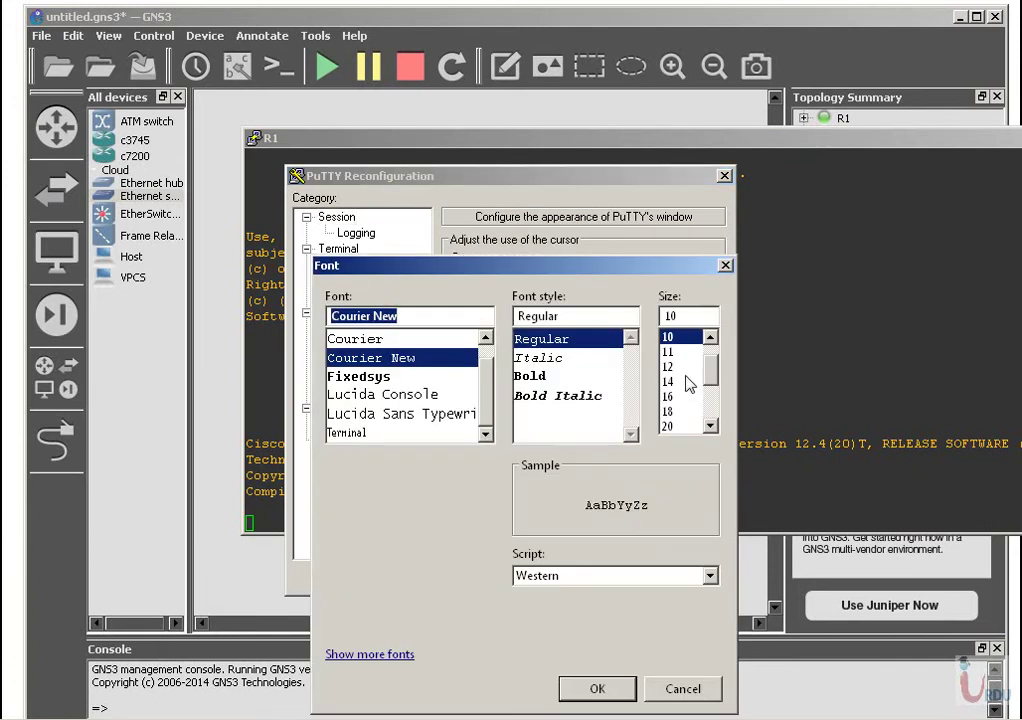
left_click(678, 367)
left_click(555, 380)
left_click(595, 688)
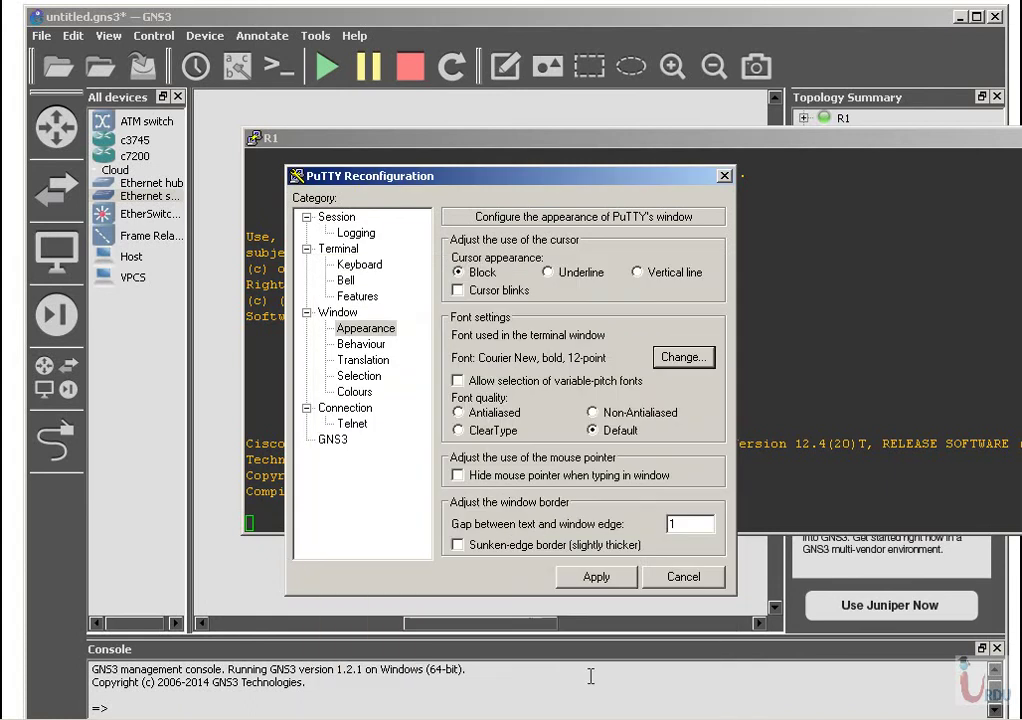
left_click(595, 578)
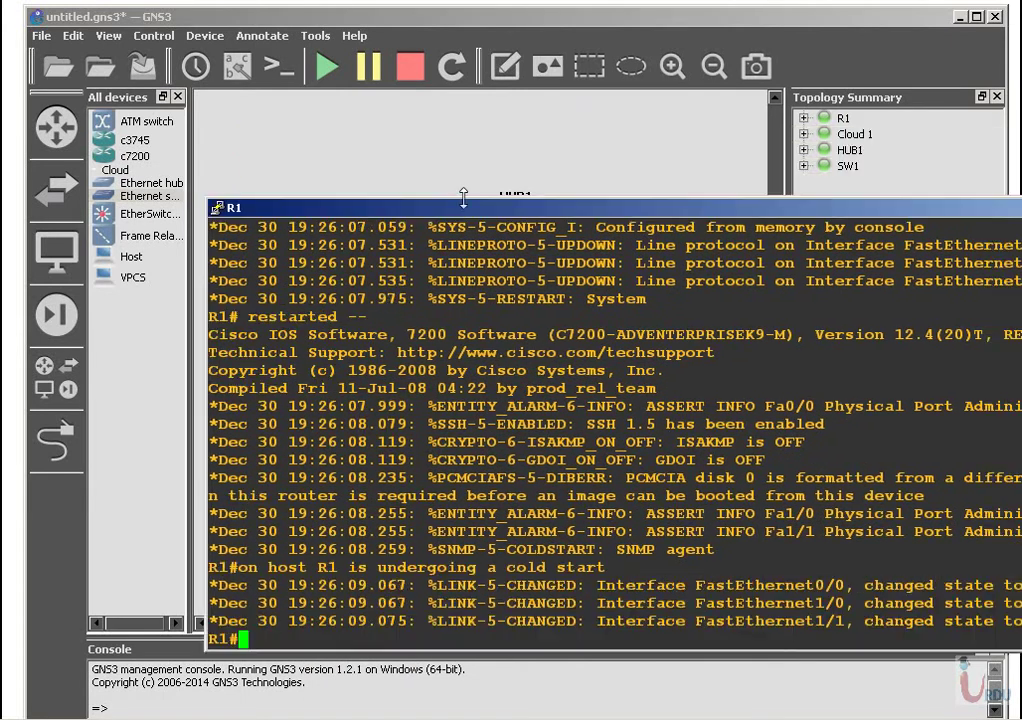
Show interface labels on the links and move the Cloud 1, f1/0 and f0/0 labels into place.
left_click(478, 16)
left_click_drag(240, 23, 0, 18)
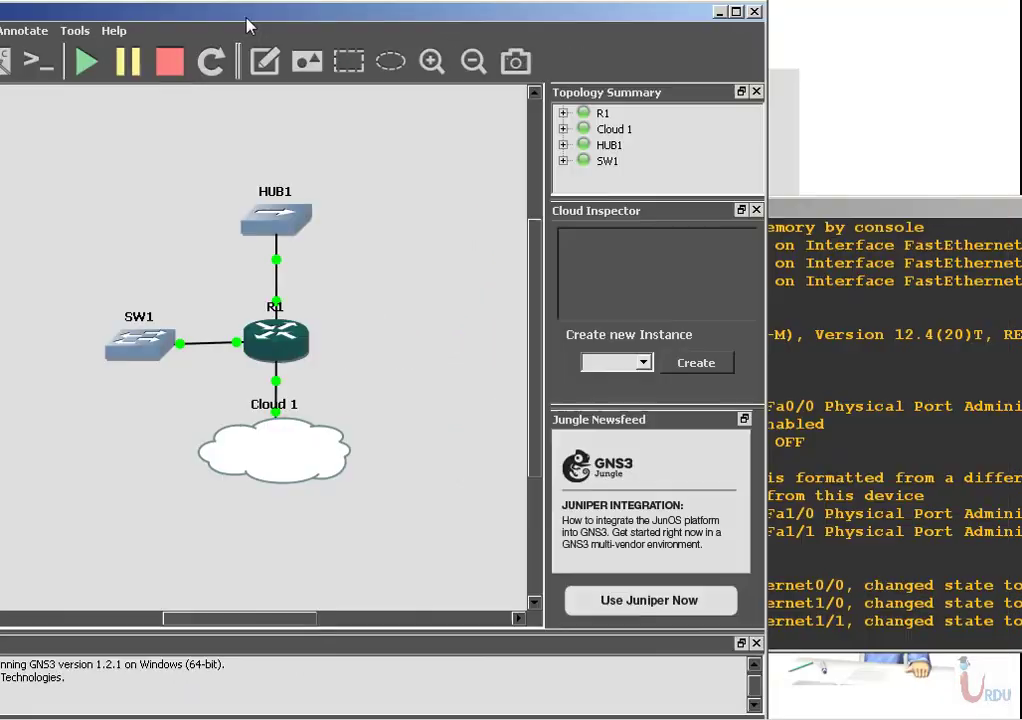
left_click(7, 63)
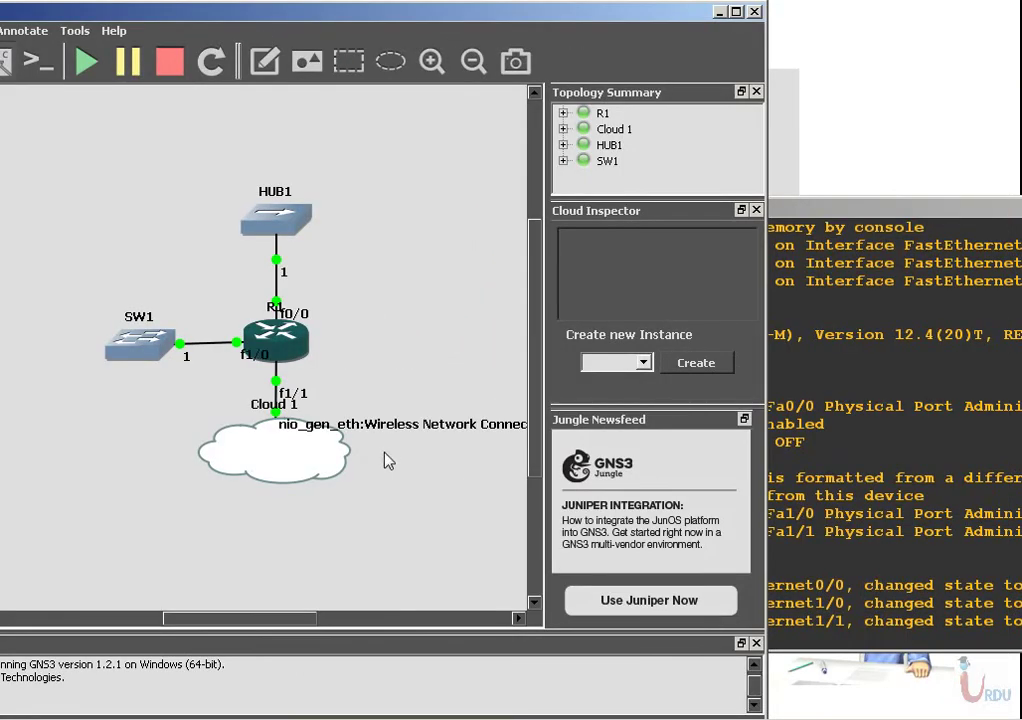
left_click_drag(283, 410, 310, 388)
left_click_drag(256, 356, 218, 332)
left_click_drag(304, 318, 336, 316)
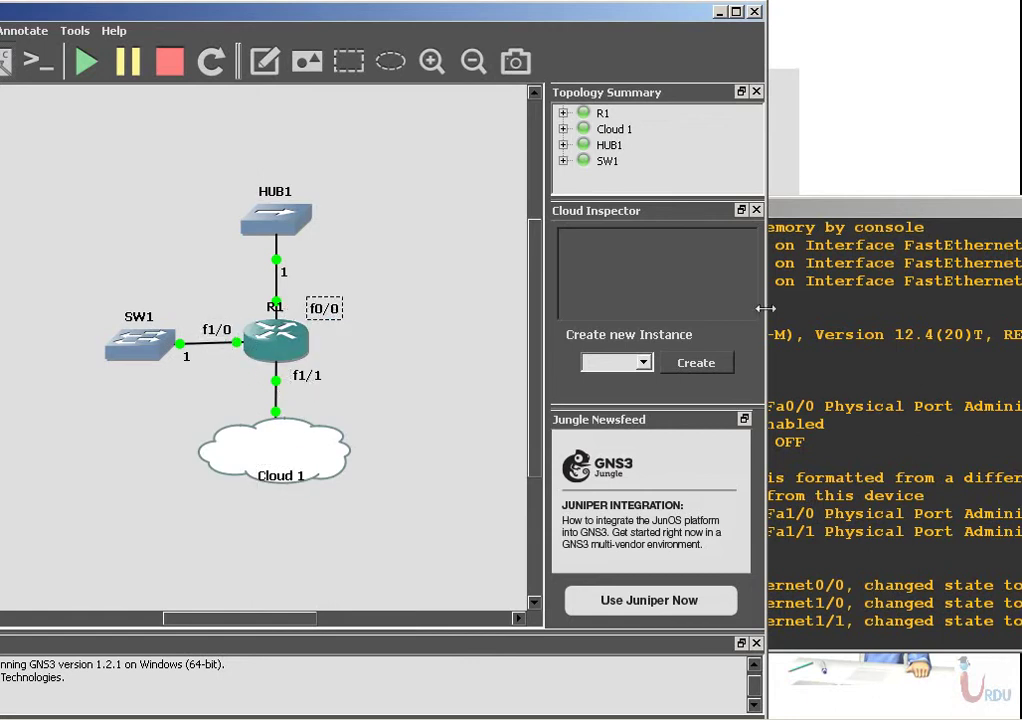
Add address notes 2.2.2.2 above SW1, 1.1.1.1 by HUB1, and 192.168.0.100 by the cloud.
left_click(265, 61)
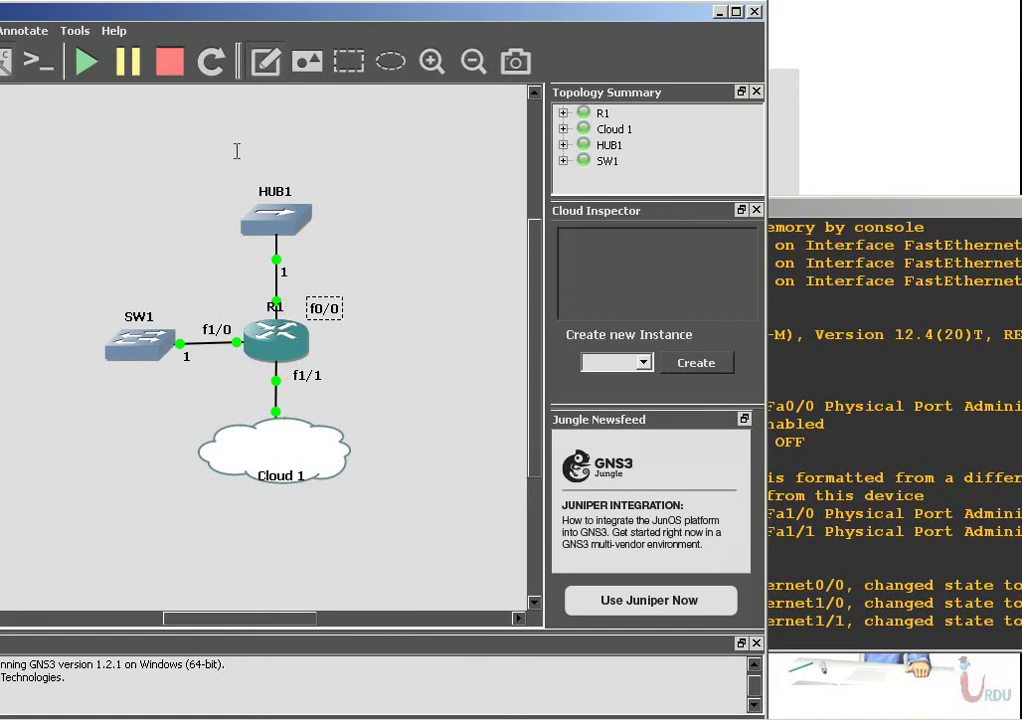
left_click(88, 284)
type("2.2.2.2")
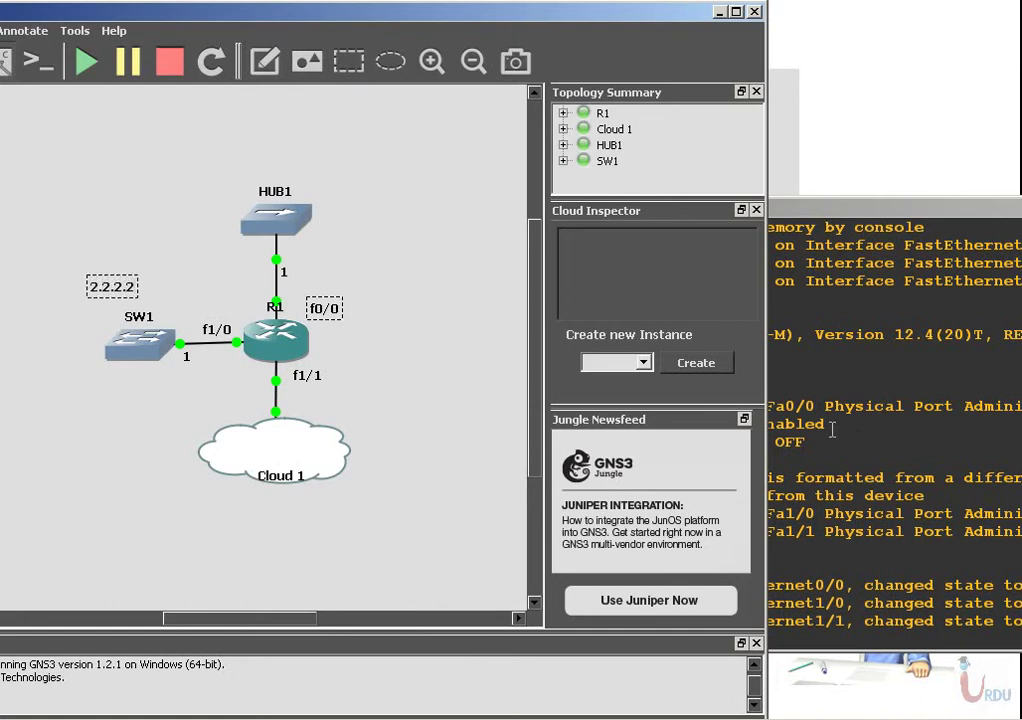
left_click(265, 61)
left_click(321, 268)
left_click(265, 61)
left_click(339, 397)
type("192.168.0.100")
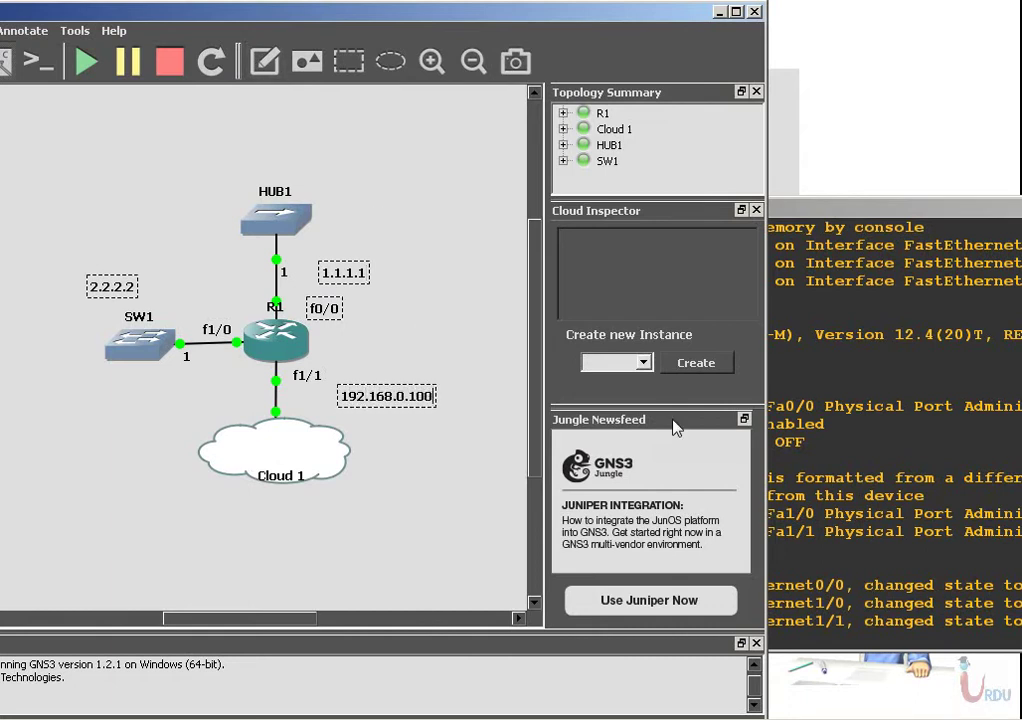
left_click(424, 482)
On R1, enter global configuration mode and select interface FastEthernet1/1.
left_click(960, 207)
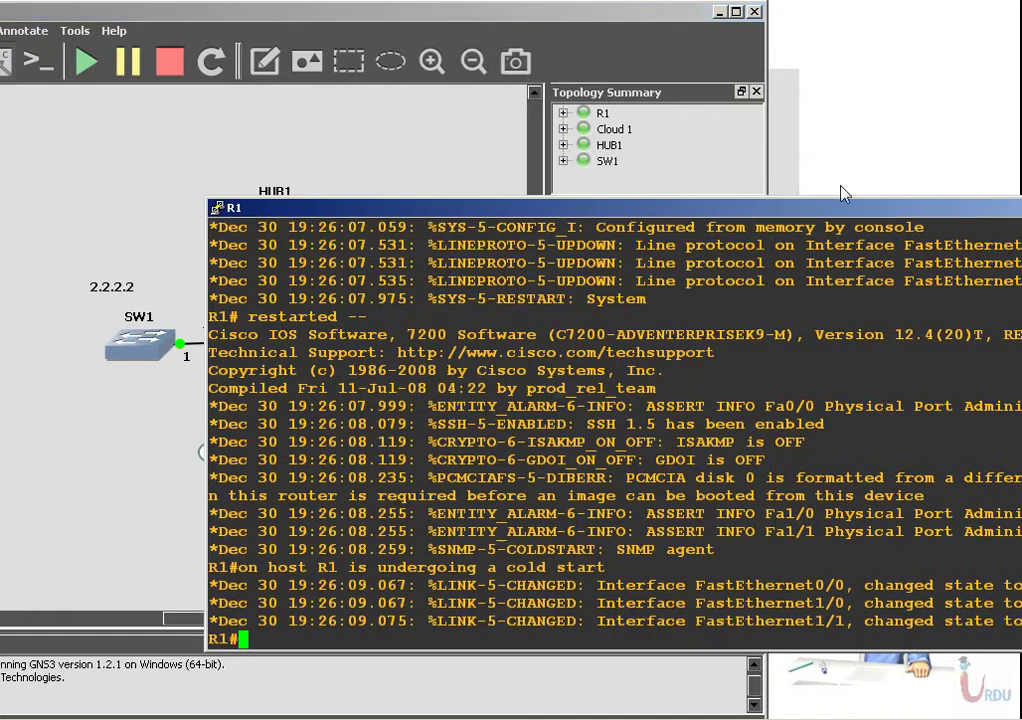
left_click_drag(969, 200, 1021, 128)
key("Return")
key("Return")
key("Return")
type("config t")
key("Return")
type("int fa")
key("Tab")
type("0/")
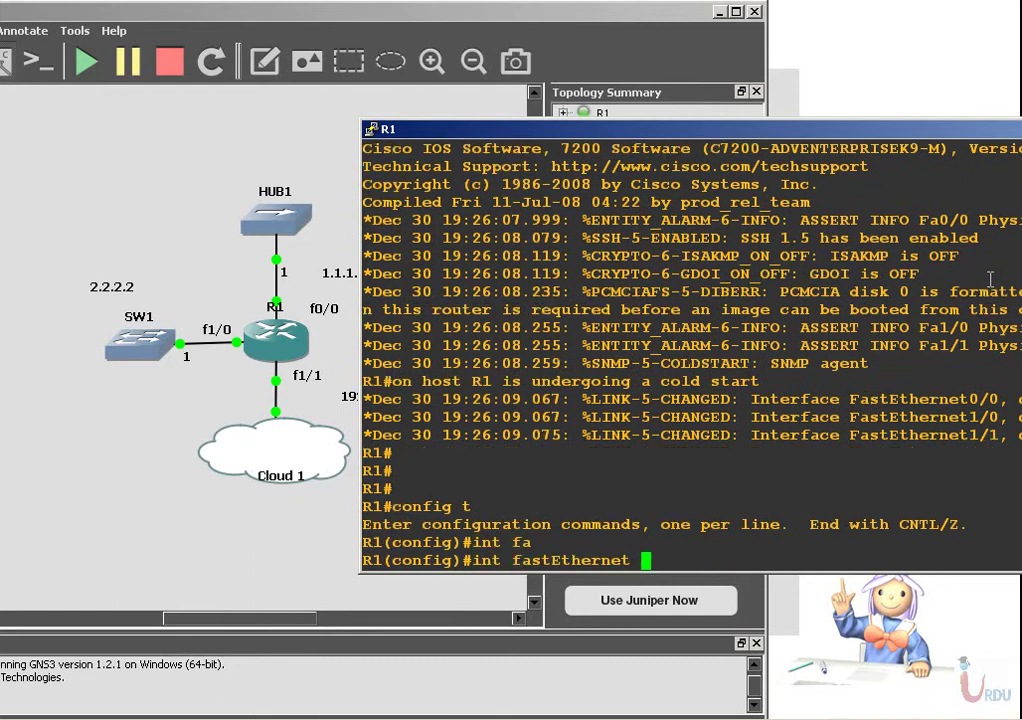
key("BackSpace")
key("BackSpace")
key("BackSpace")
type("1/1")
key("Return")
Assign 192.168.0.100 255.255.255.0 to FastEthernet1/1 and bring it up with no shut.
type("ip address")
key("Tab")
type("192")
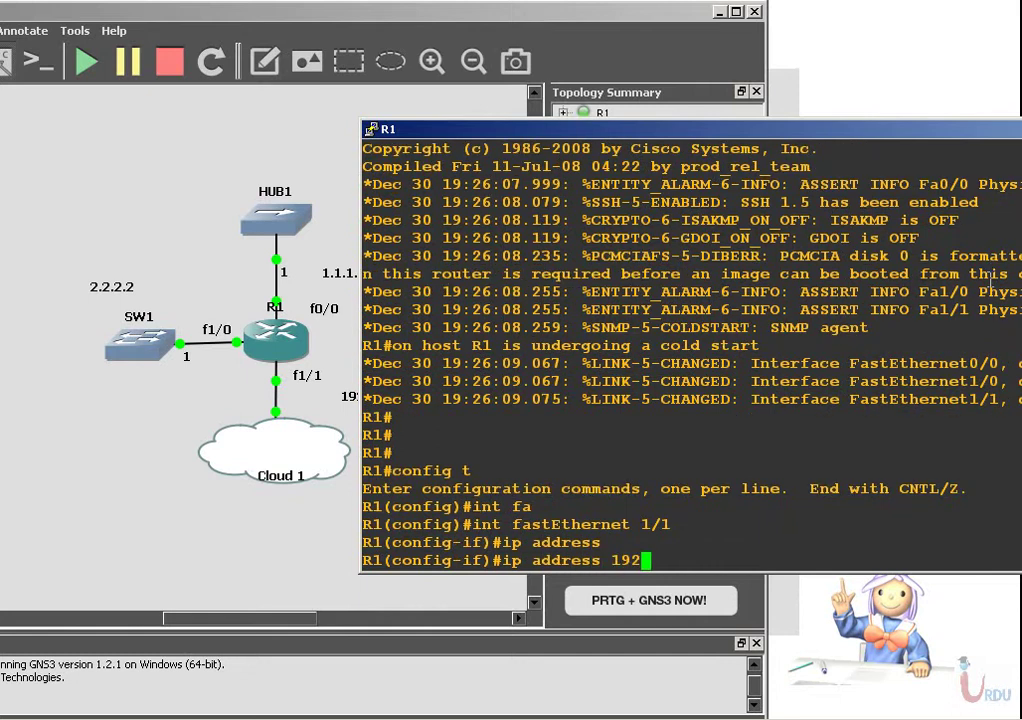
type(".168.0.100")
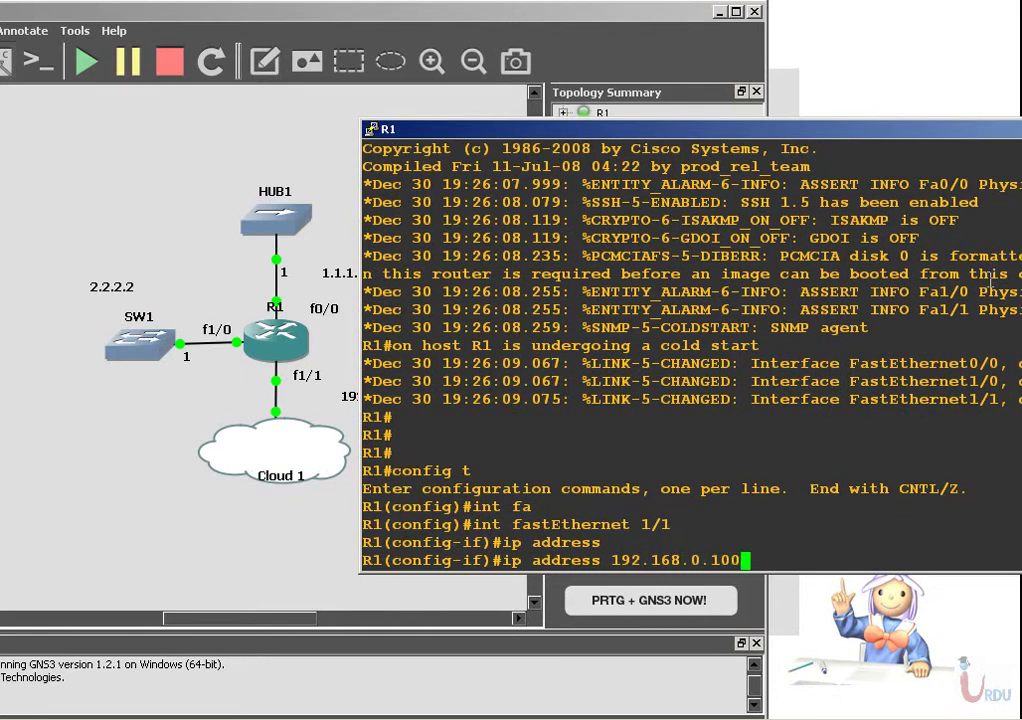
type(" 255.255.255.0")
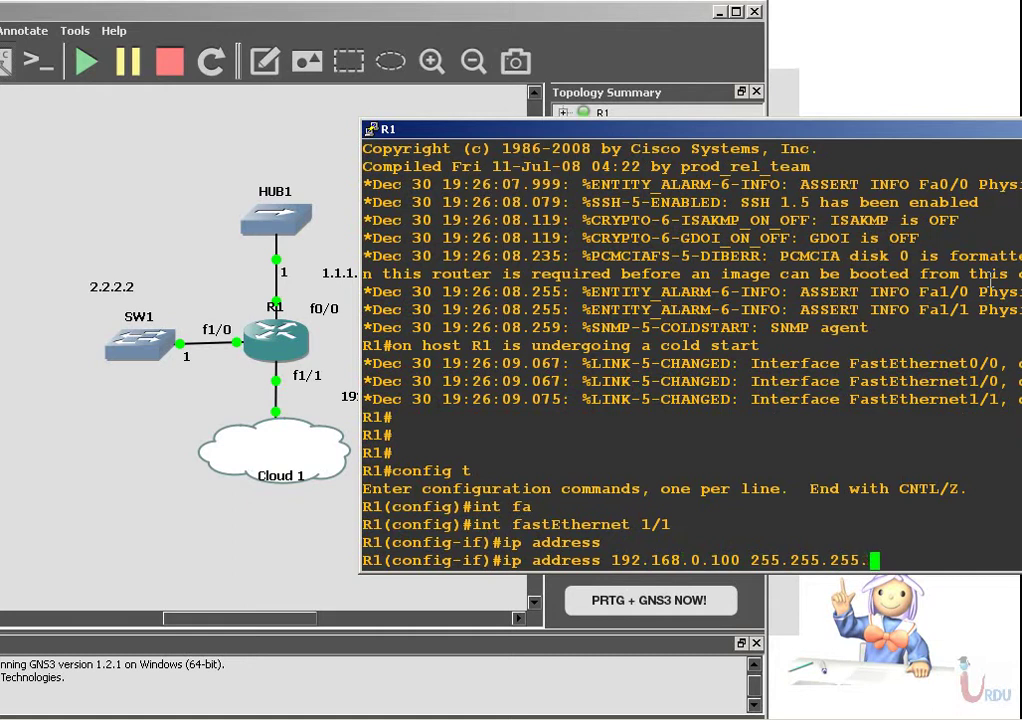
key("Return")
type("no shut")
key("Return")
key("Return")
key("Return")
key("Return")
key("Up")
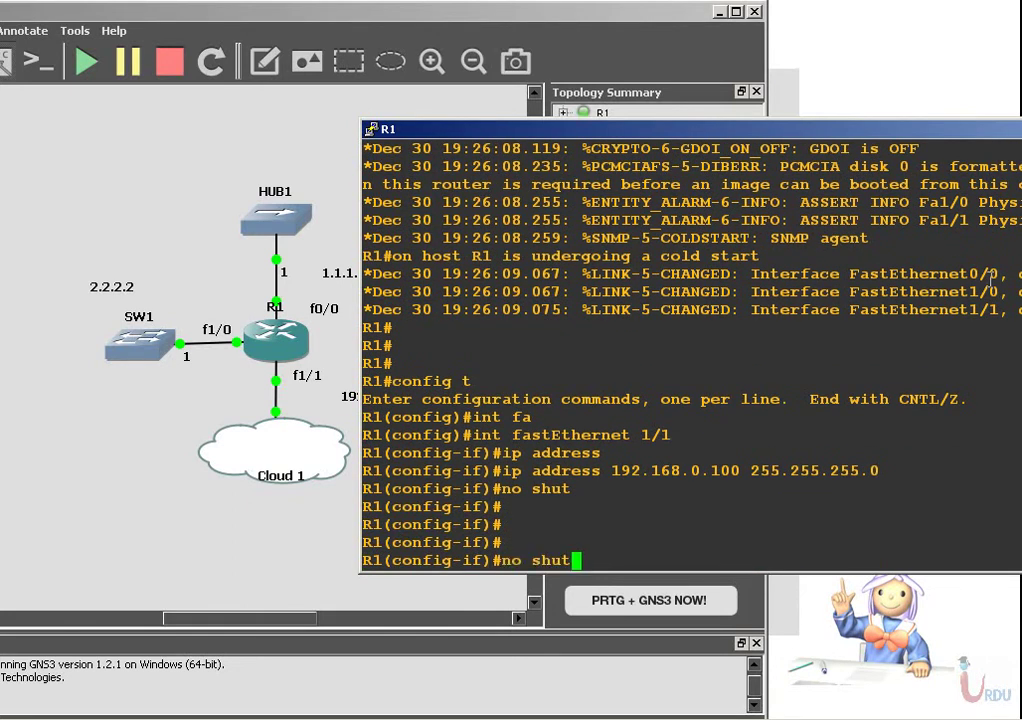
key("BackSpace")
key("Return")
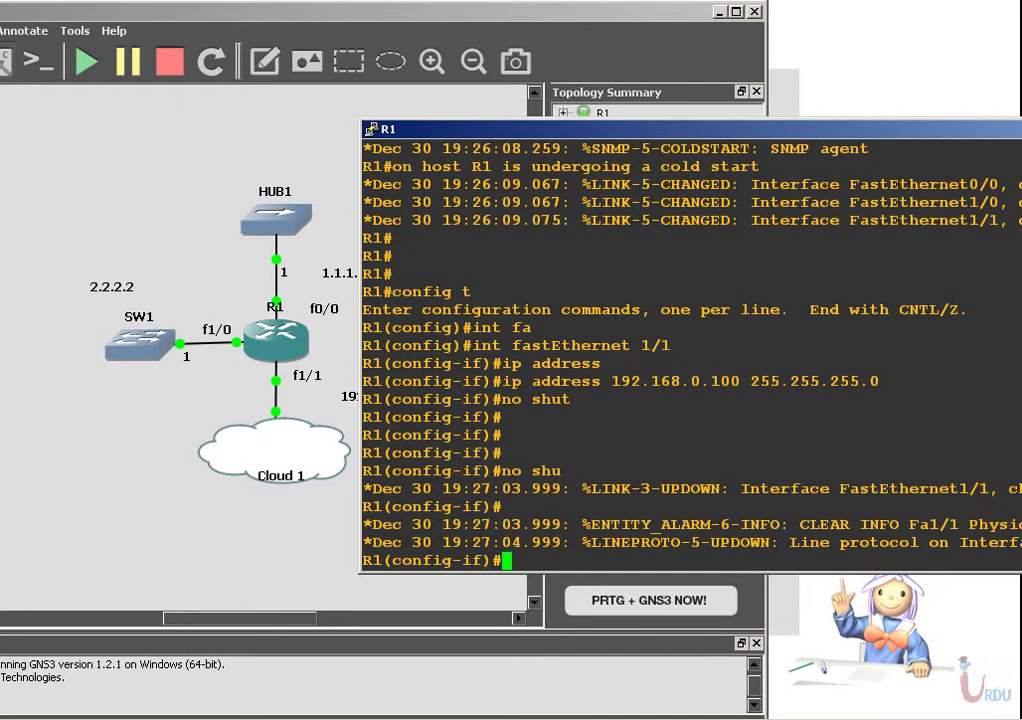
Ping R1 at 192.168.0.100 from a host Command Prompt to confirm replies.
key("super")
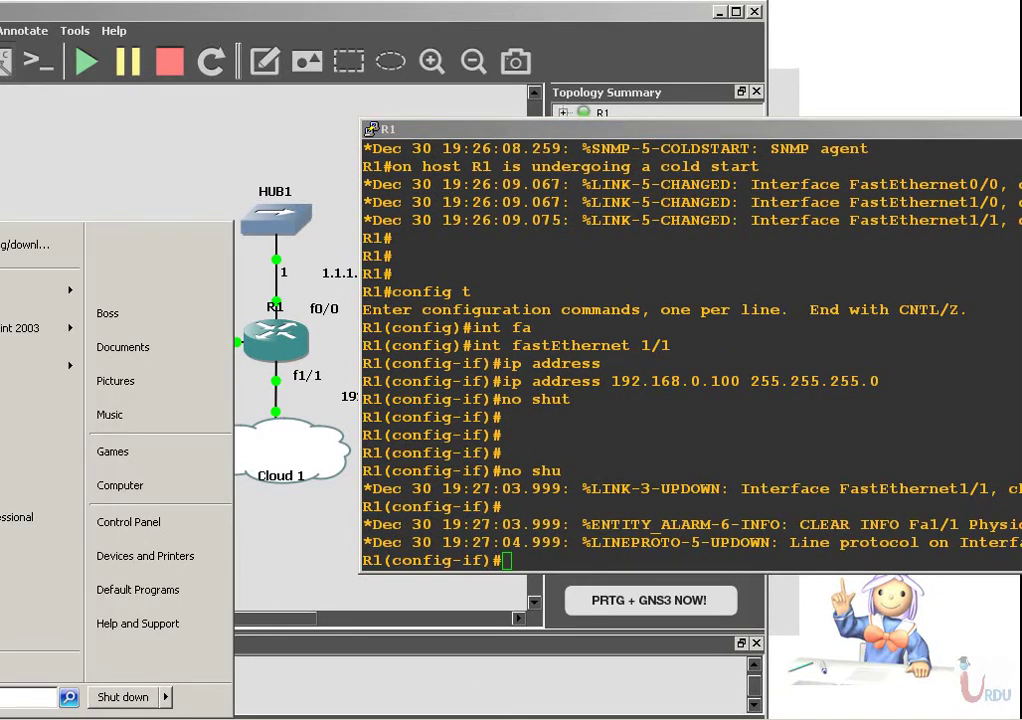
type("cmd")
key("Return")
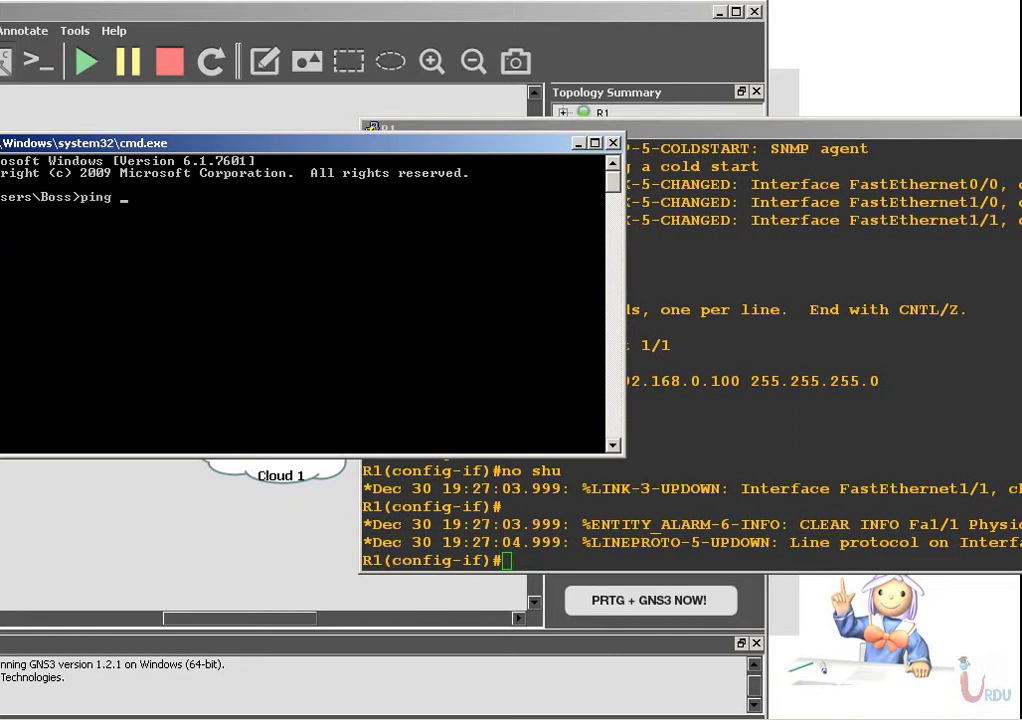
type("ping 192.168.0.100")
key("Return")
left_click(498, 128)
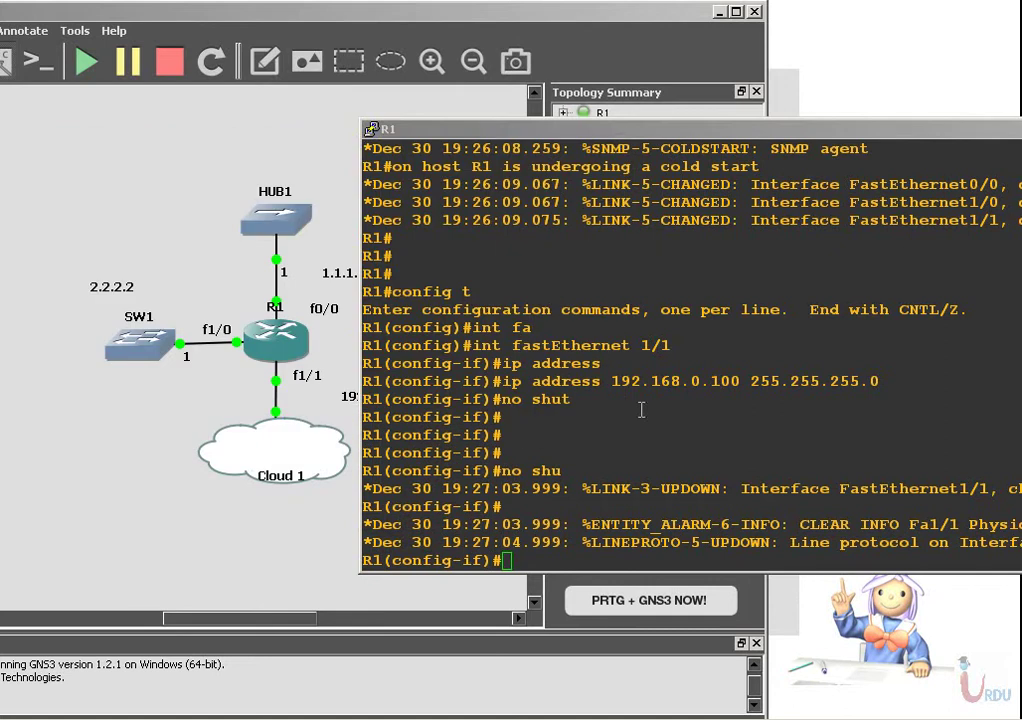
Give FastEthernet0/0 address 1.1.1.1 255.255.255.0 and bring it up.
key("Return")
type("int fa")
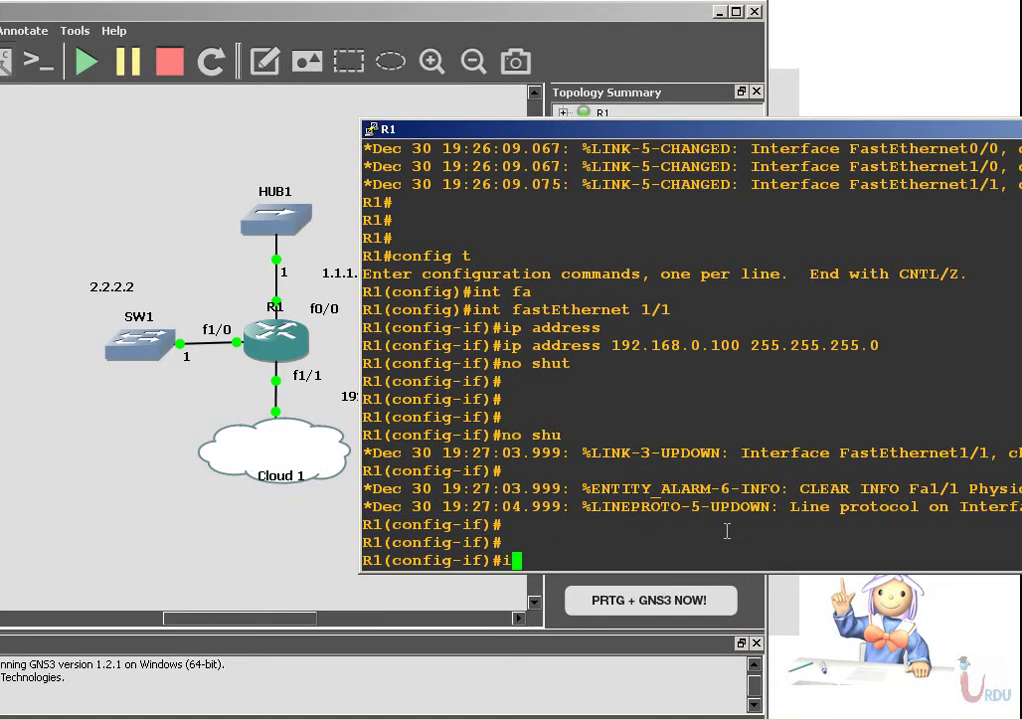
key("Tab")
type("0/0")
key("Return")
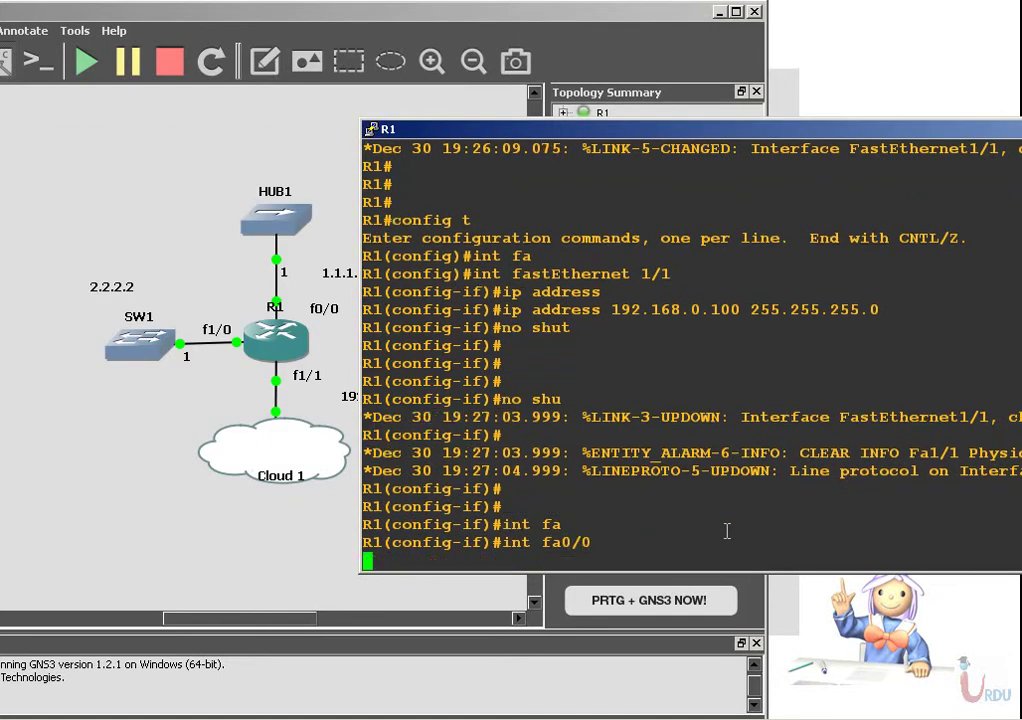
type("ip address")
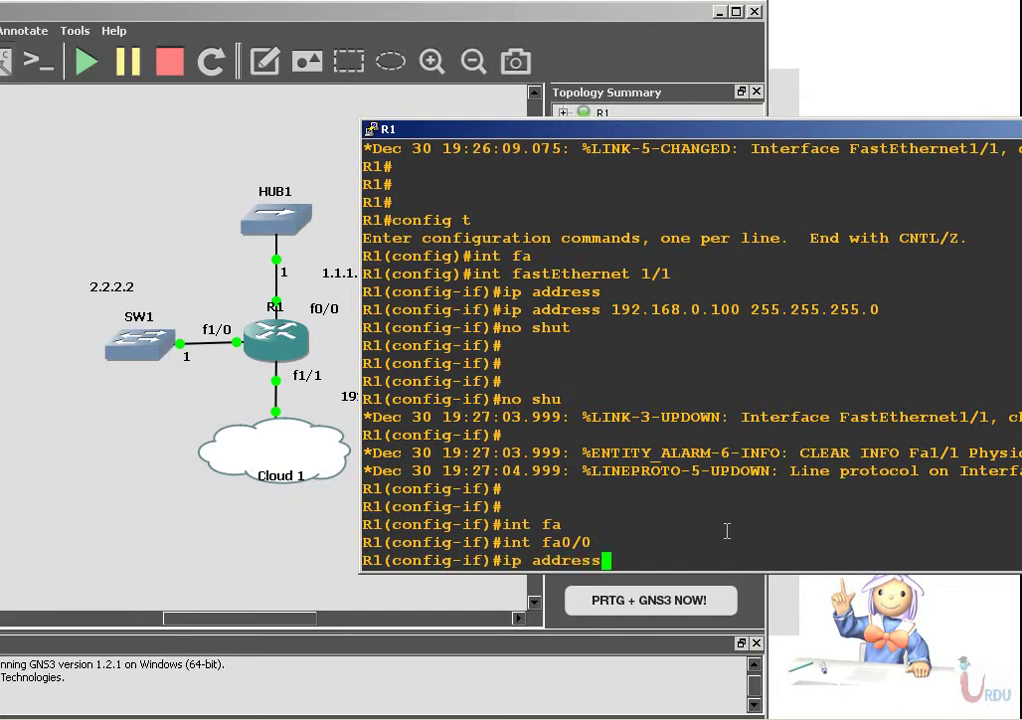
key("Tab")
type("1")
type(".1 255.255.255.0")
key("Return")
type("no shut")
key("Return")
key("Return")
Give FastEthernet1/0 address 2.2.2.2 255.255.255.0 and bring it up.
key("Up")
key("Up")
key("Up")
key("Up")
key("Left")
key("Left")
key("Left")
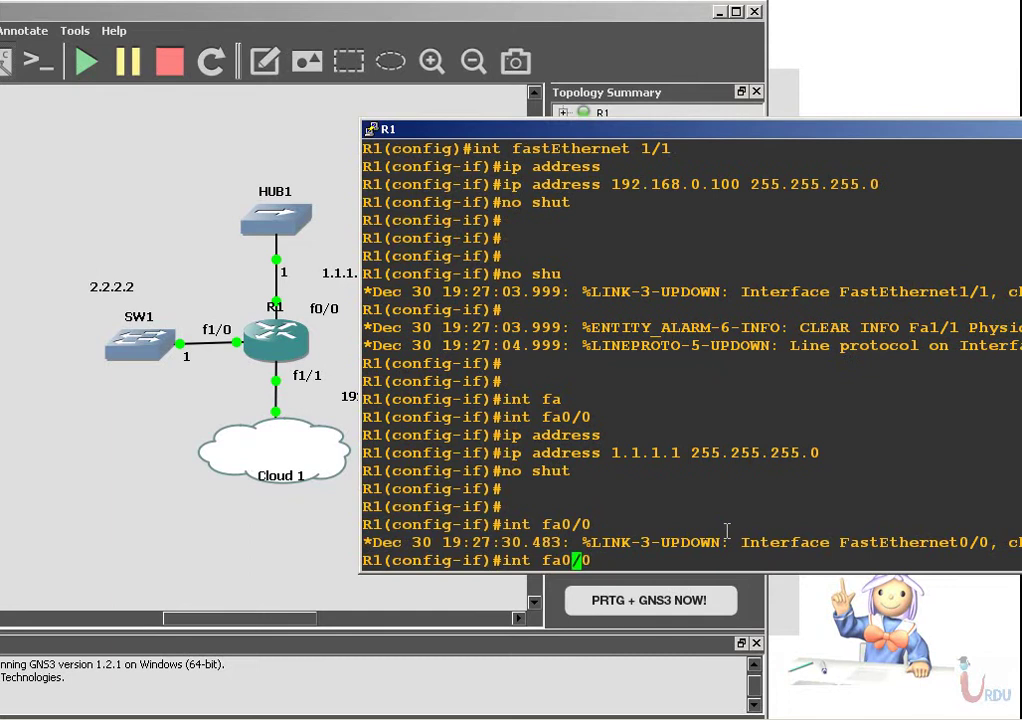
type("1")
key("Return")
key("Up")
key("Up")
key("Up")
key("Left")
key("Left")
key("Left")
key("Left")
key("Left")
key("Left")
key("Left")
key("Left")
key("Left")
key("Left")
key("Left")
key("Left")
key("Left")
key("Left")
key("BackSpace")
key("BackSpace")
key("BackSpace")
key("BackSpace")
key("BackSpace")
key("BackSpace")
key("BackSpace")
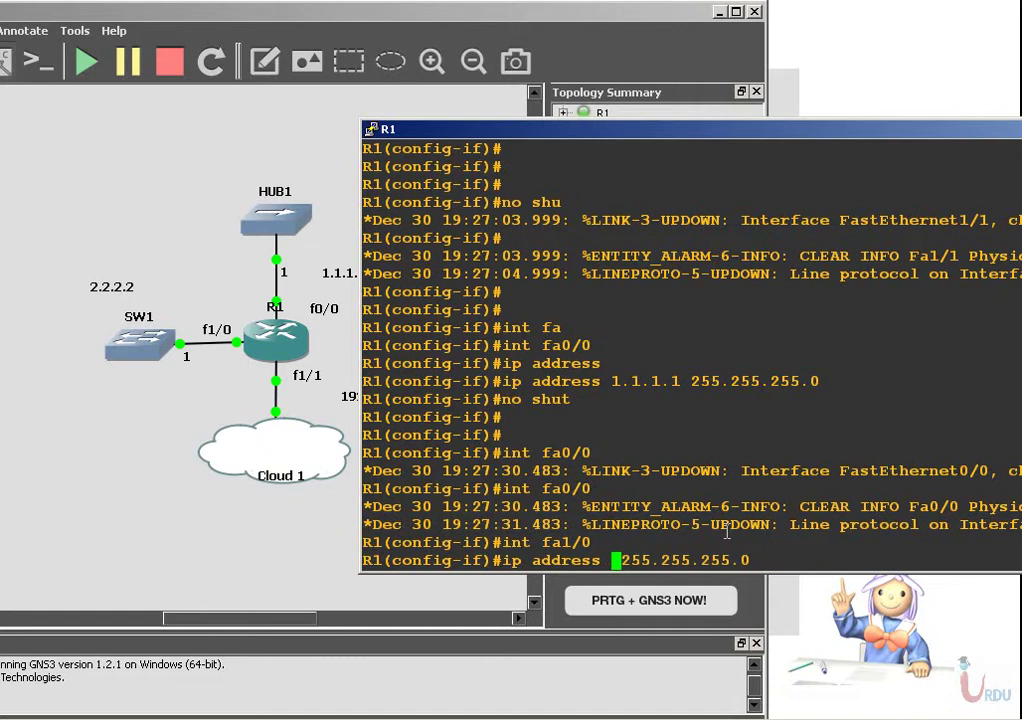
type("2.2.2.2")
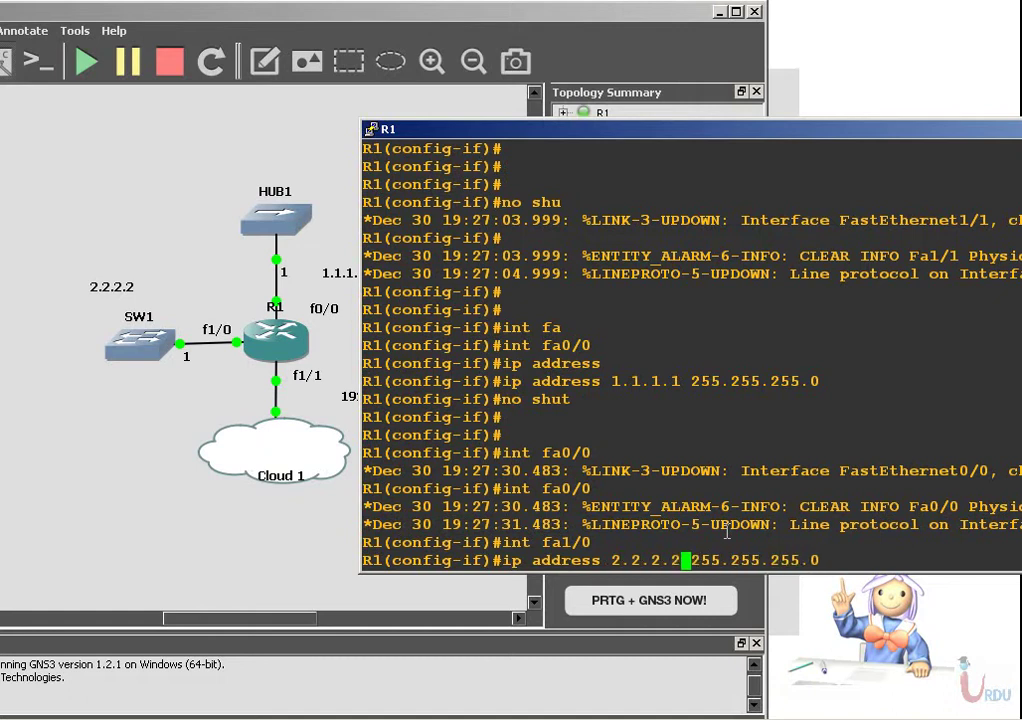
key("Return")
type("no shut")
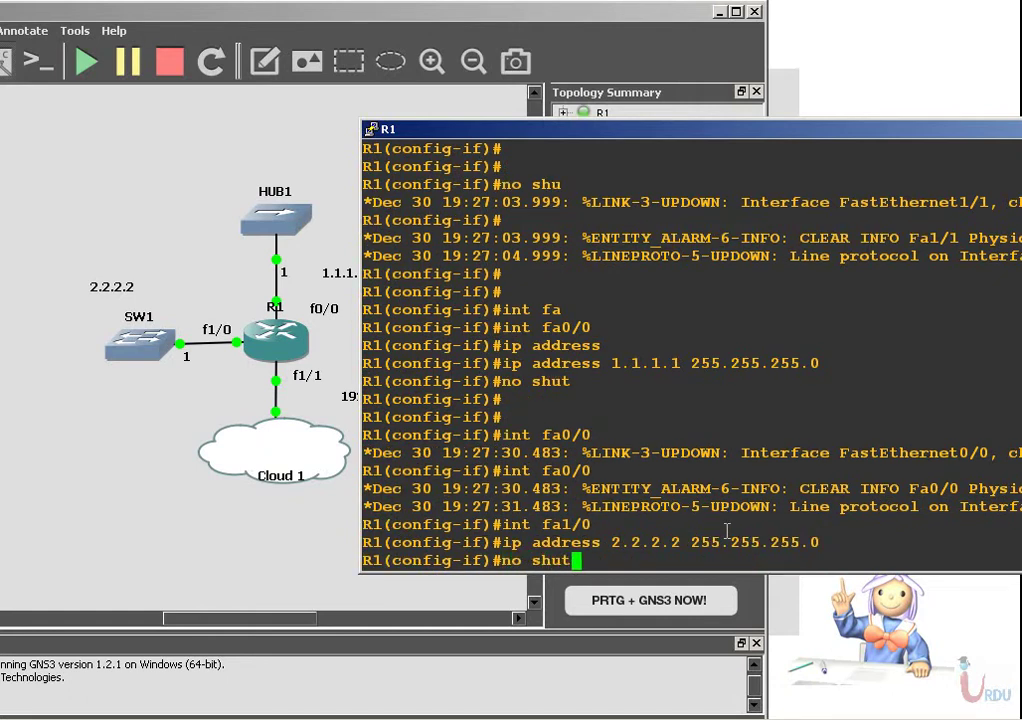
key("Return")
key("Return")
key("Return")
key("Return")
type("user")
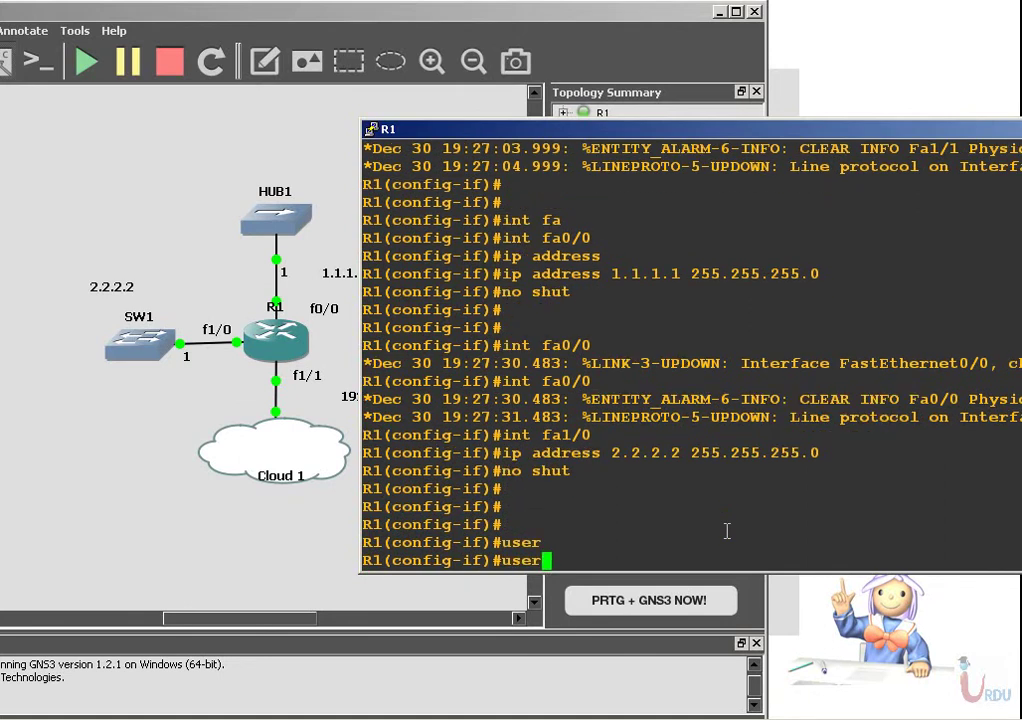
type("na")
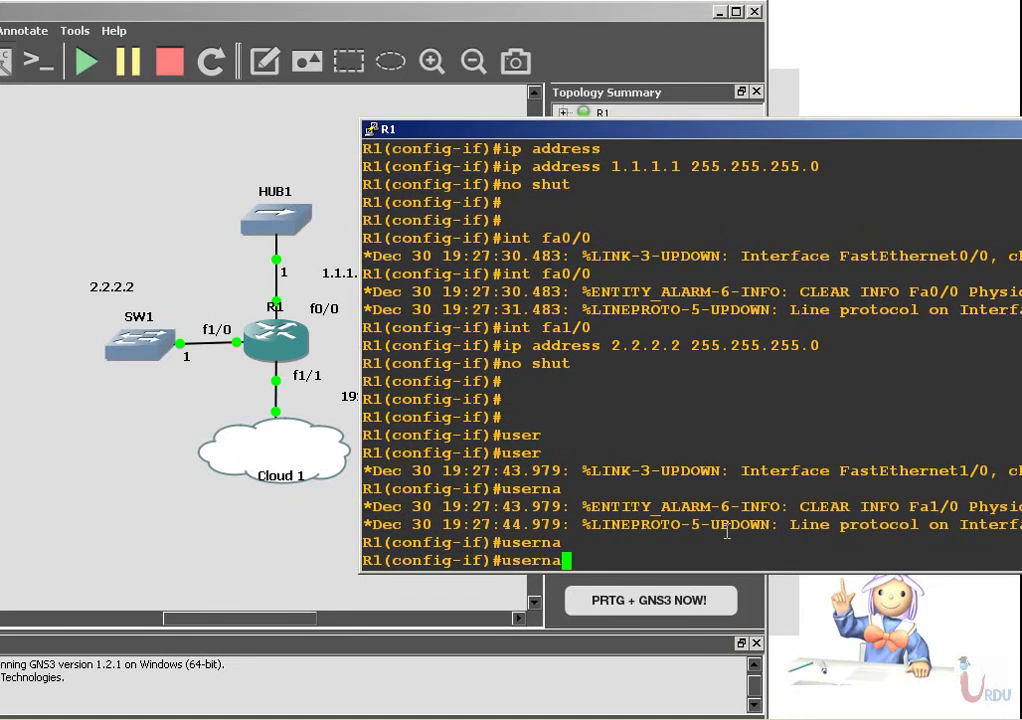
type("me")
Abandon the unfinished username line and exit interface configuration mode.
key("Tab")
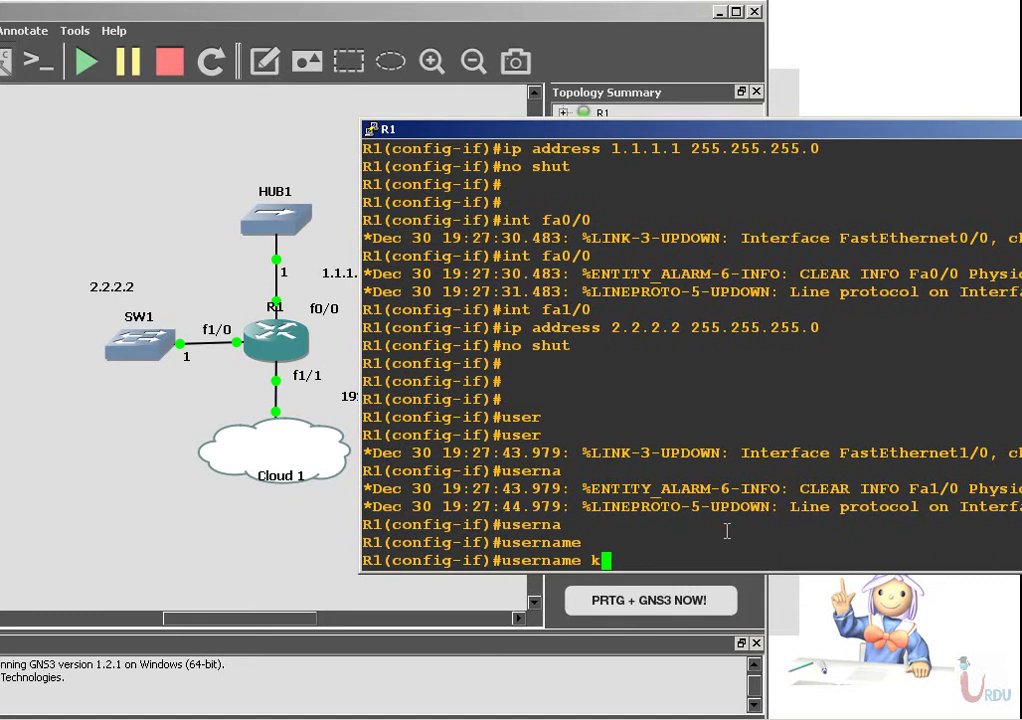
key("BackSpace")
key("BackSpace")
key("BackSpace")
key("BackSpace")
key("BackSpace")
key("BackSpace")
key("BackSpace")
key("BackSpace")
key("BackSpace")
type("exut")
key("Return")
key("Return")
type("exit")
key("Return")
key("Return")
Create a privilege-15 local user with its password on R1.
key("Tab")
key("Tab")
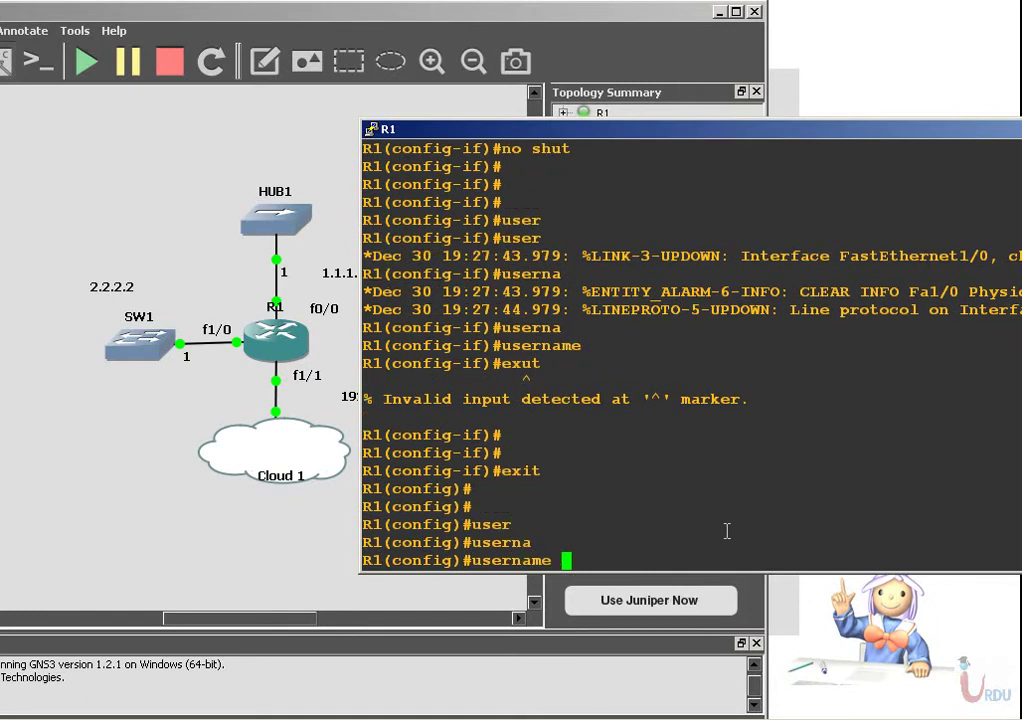
key("Tab")
key("Tab")
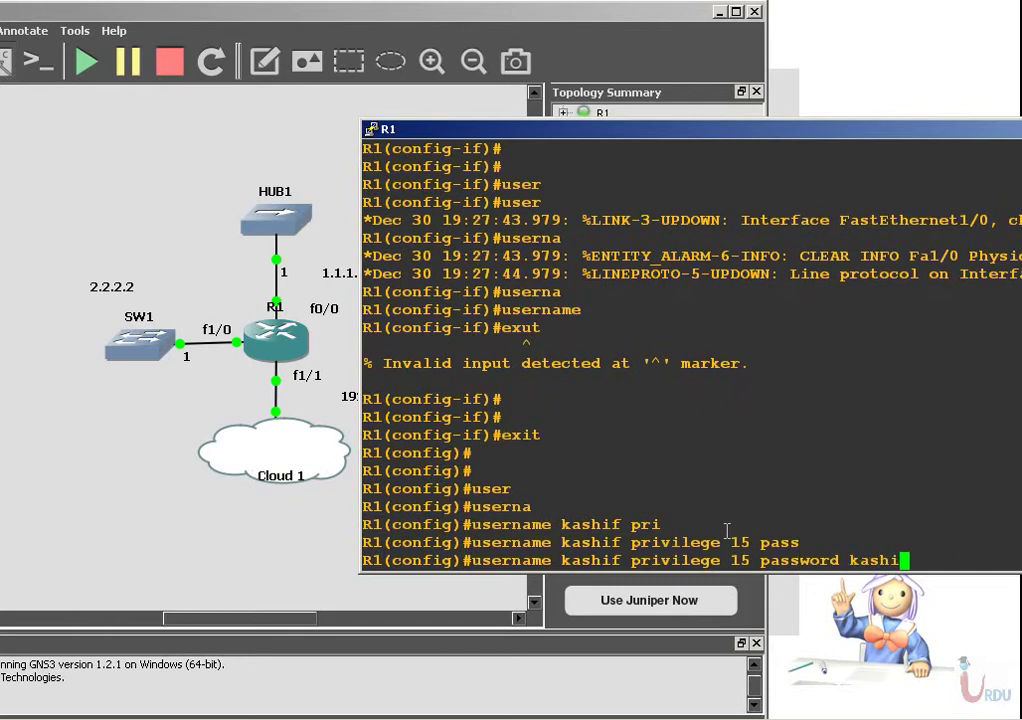
key("Return")
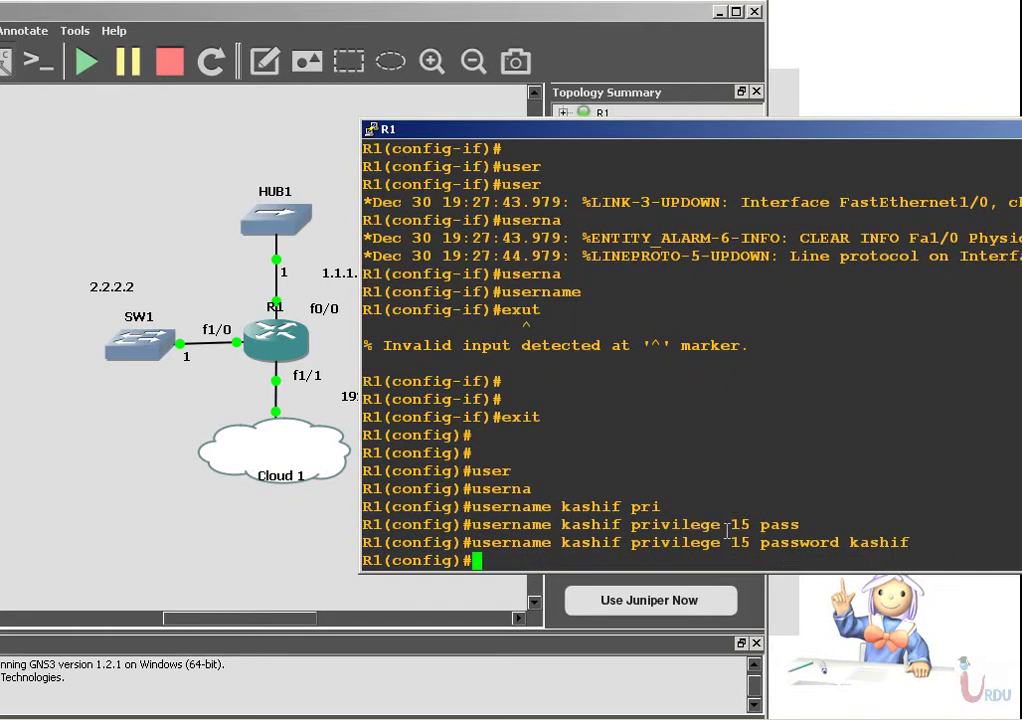
Enable R1's HTTP server with local authentication (ip http server, ip http authentication local).
type("ip http server")
key("Return")
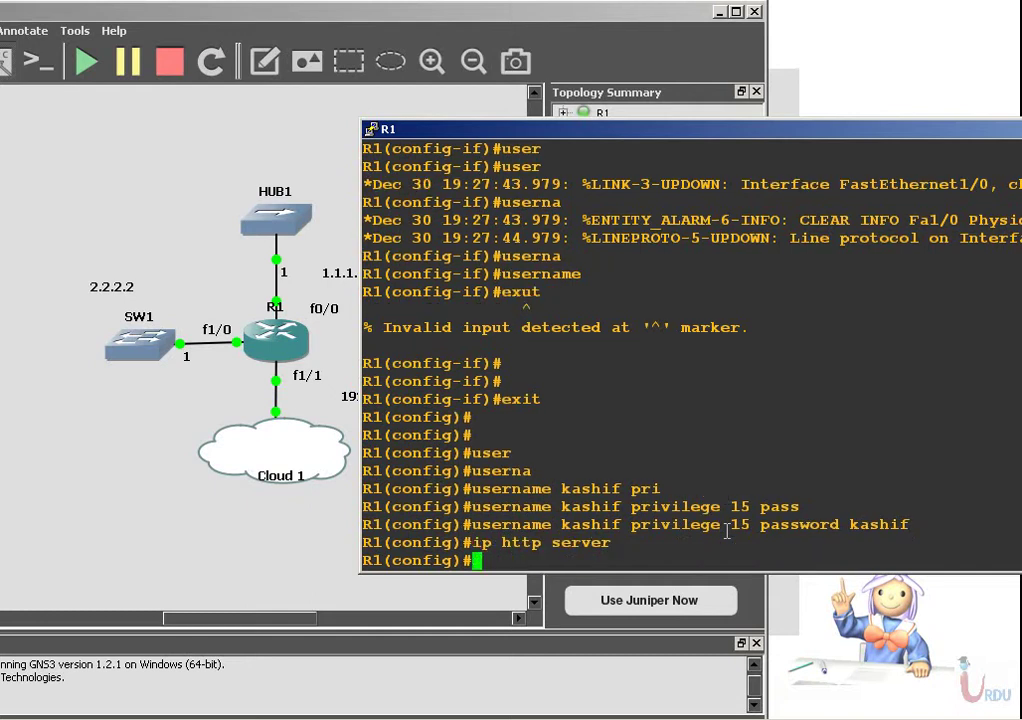
type("ip http aut")
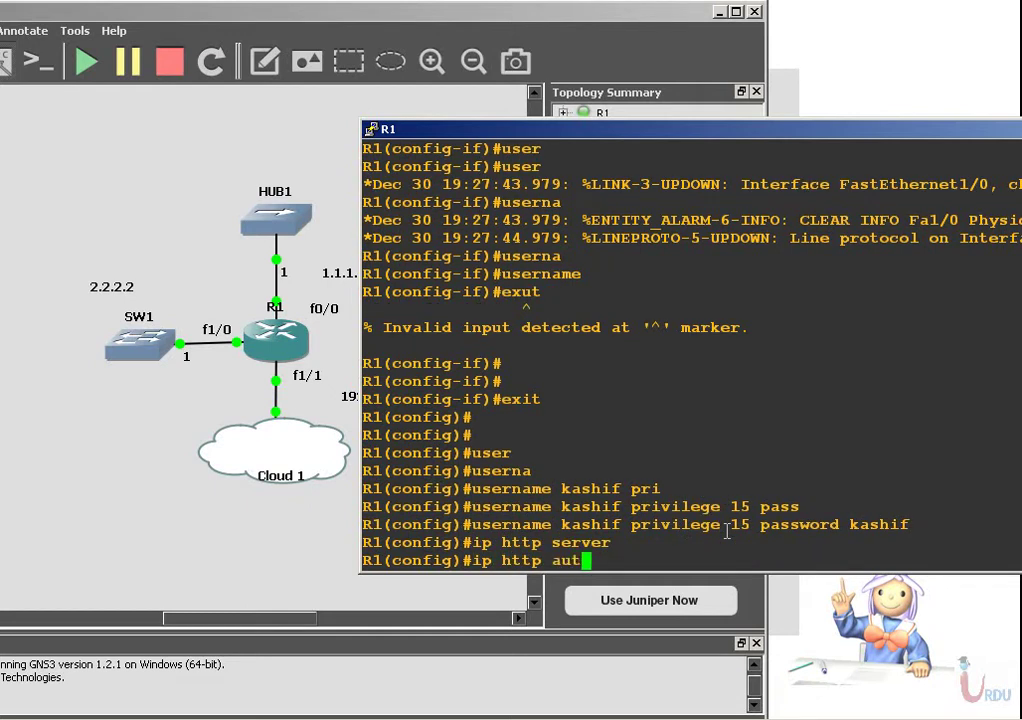
key("Tab")
type("lo")
key("Tab")
key("Return")
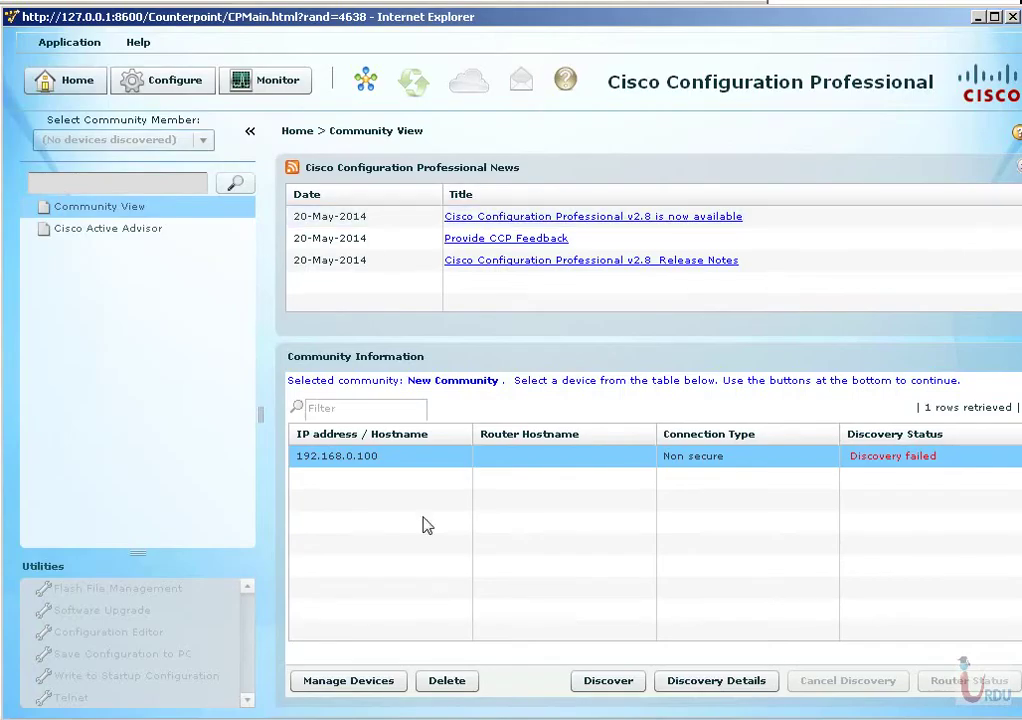
Discover 192.168.0.100 as R1, review its IOS 12.4(20)T and 7206VXR details, then go to Configure.
left_click(614, 680)
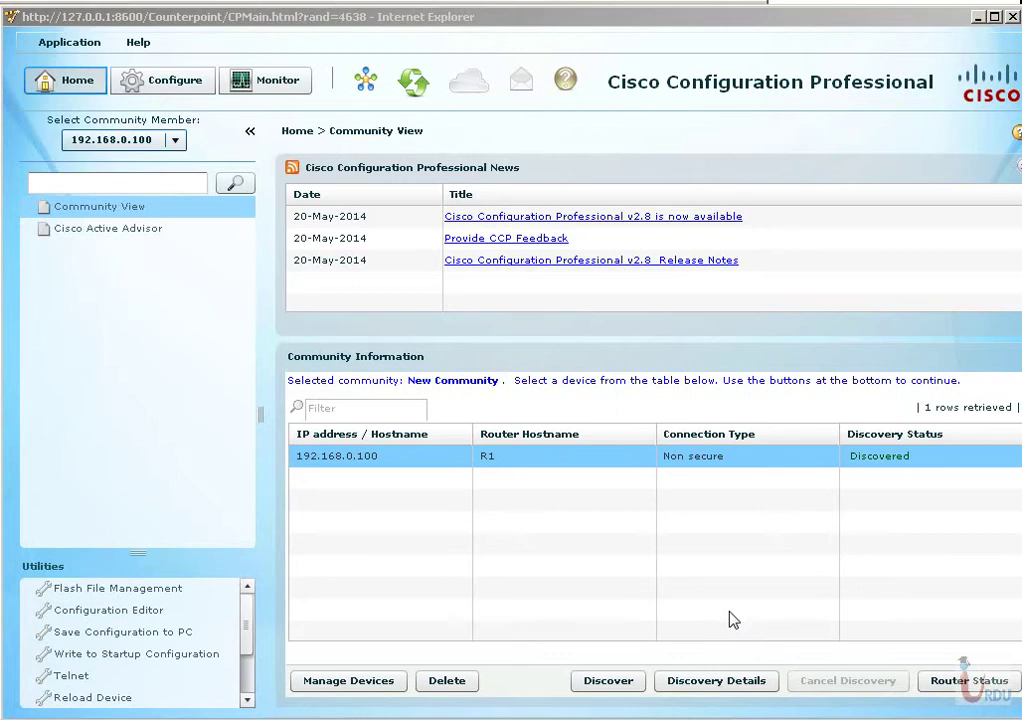
left_click(686, 689)
left_click_drag(478, 466, 601, 517)
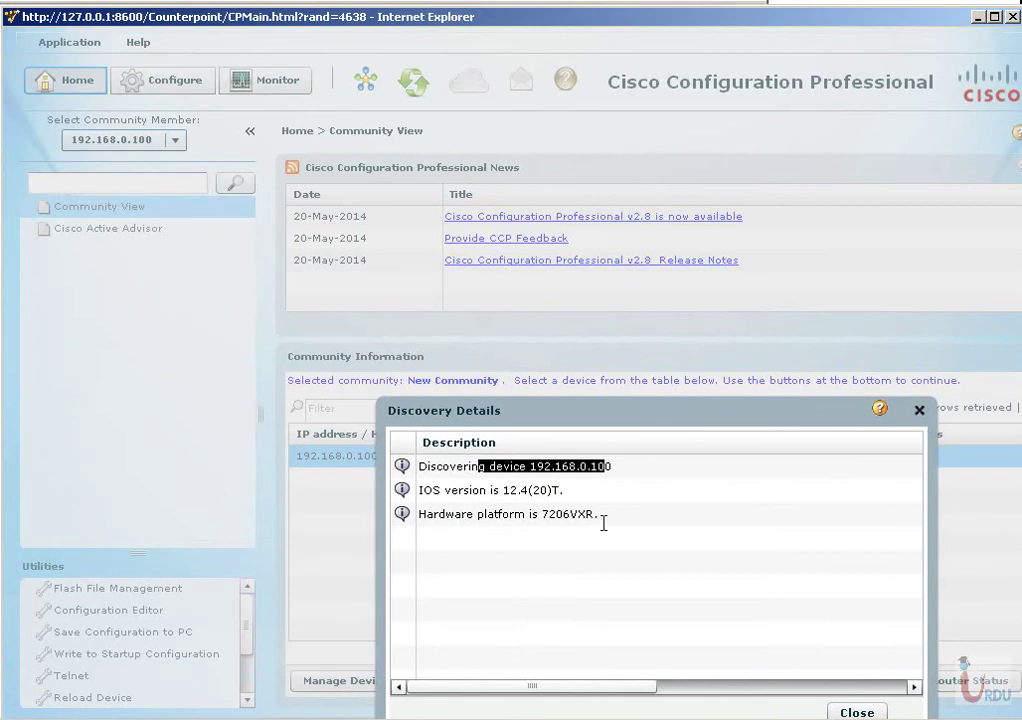
triple_click(560, 514)
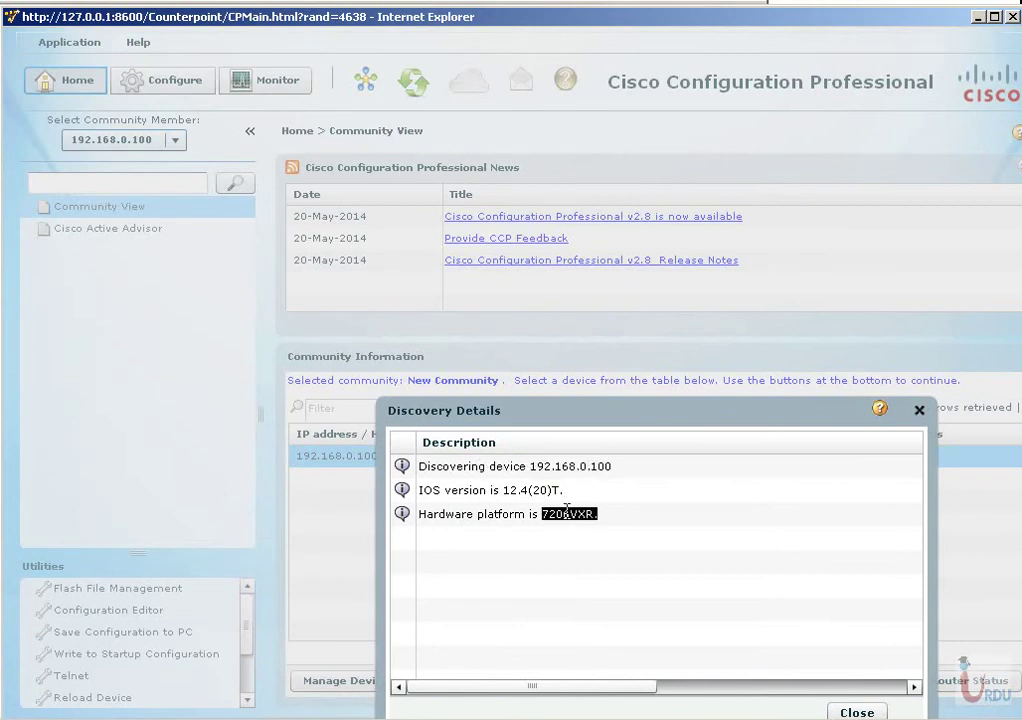
double_click(535, 491)
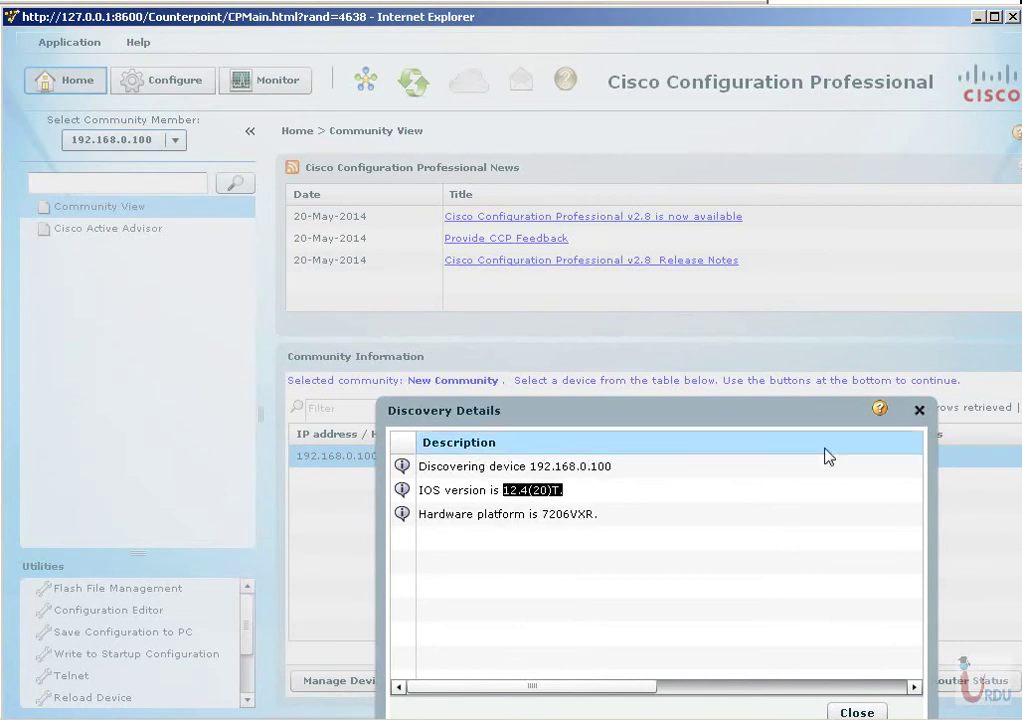
left_click(919, 411)
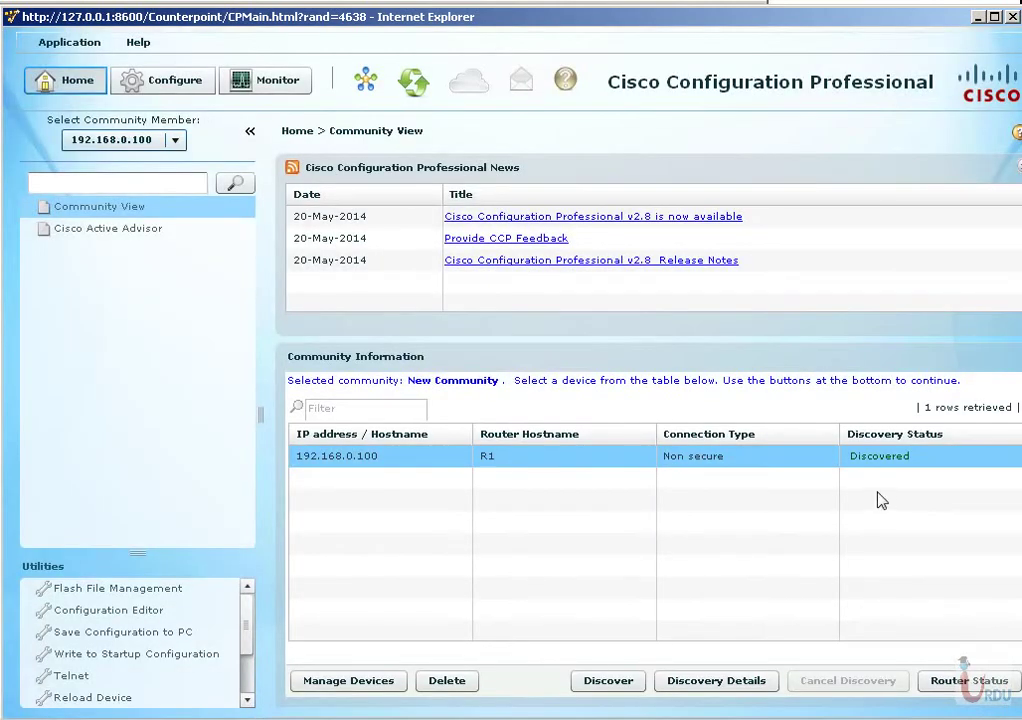
left_click(148, 86)
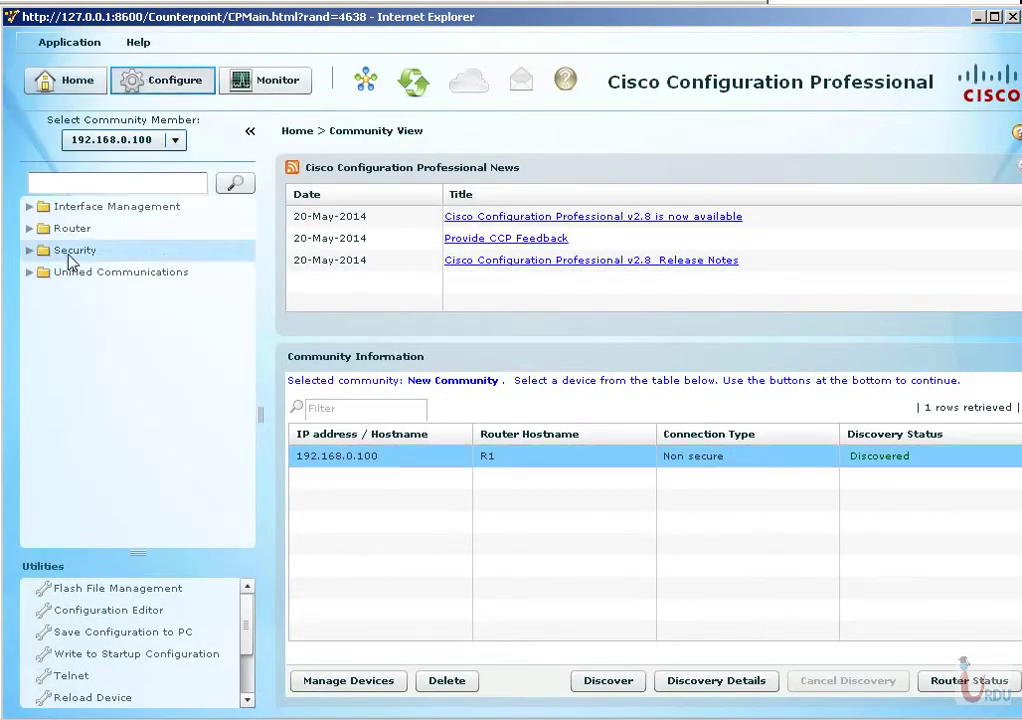
Open Interface Management > Interface and Connections to list FastEthernet0/0, 1/0 and 1/1 for editing.
left_click(33, 208)
left_click(66, 228)
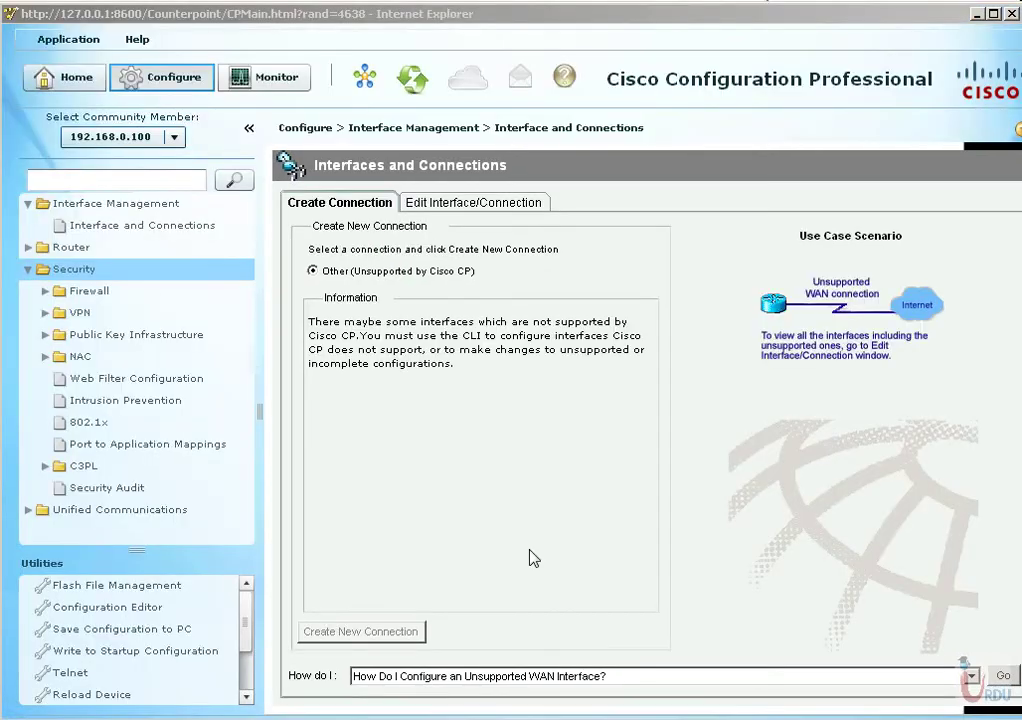
left_click(470, 202)
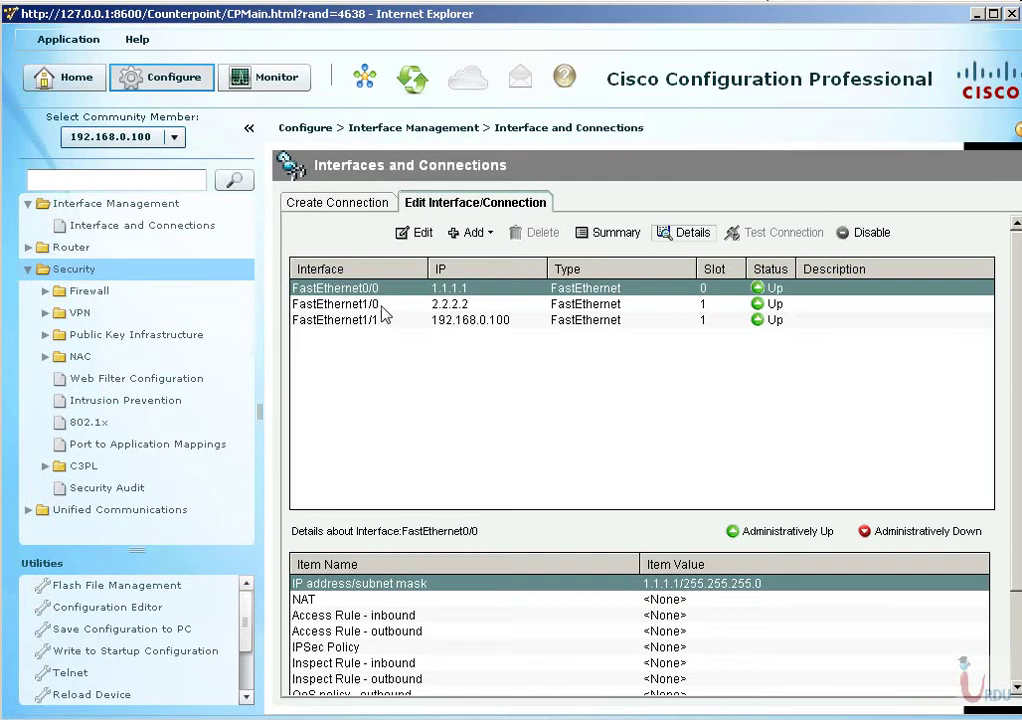
Edit FastEthernet0/0 and enter the description 'Outside' in its General settings.
left_click(418, 232)
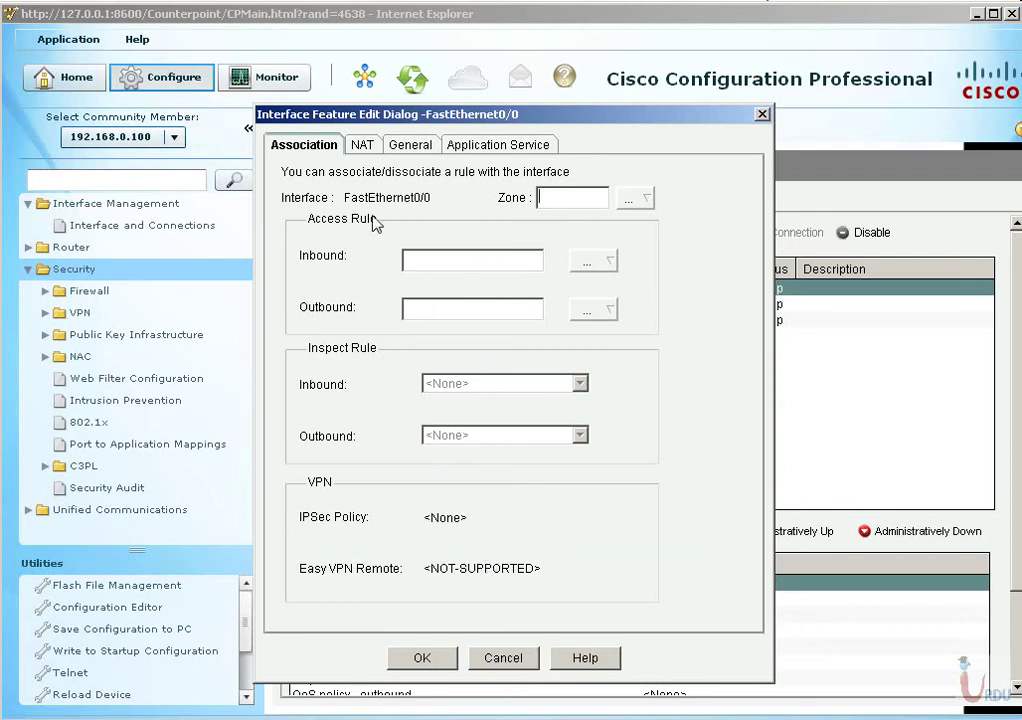
left_click(412, 144)
left_click(399, 216)
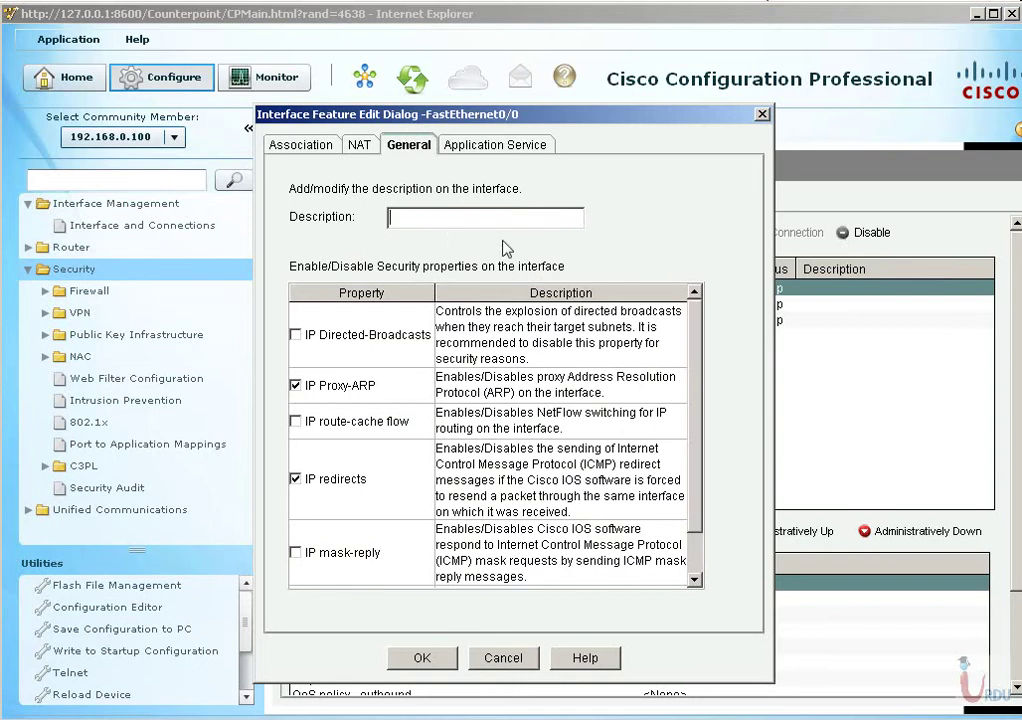
type("Outside")
Confirm the change and deliver the 3 commands setting FastEthernet0/0's 'Outside' description to R1.
left_click(420, 657)
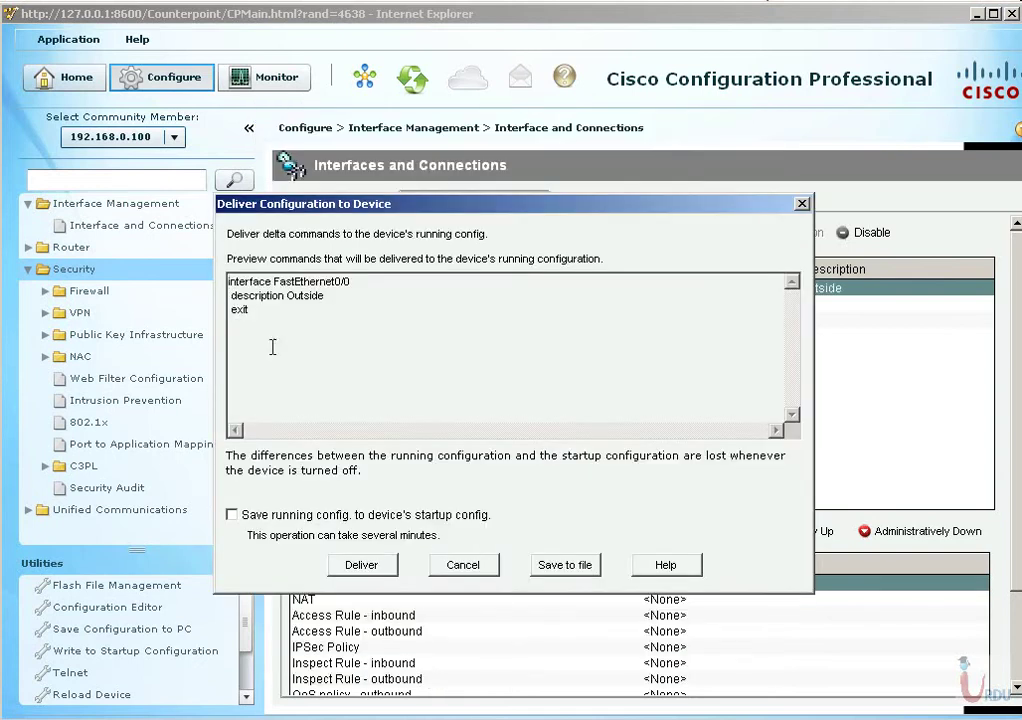
key("ctrl+a")
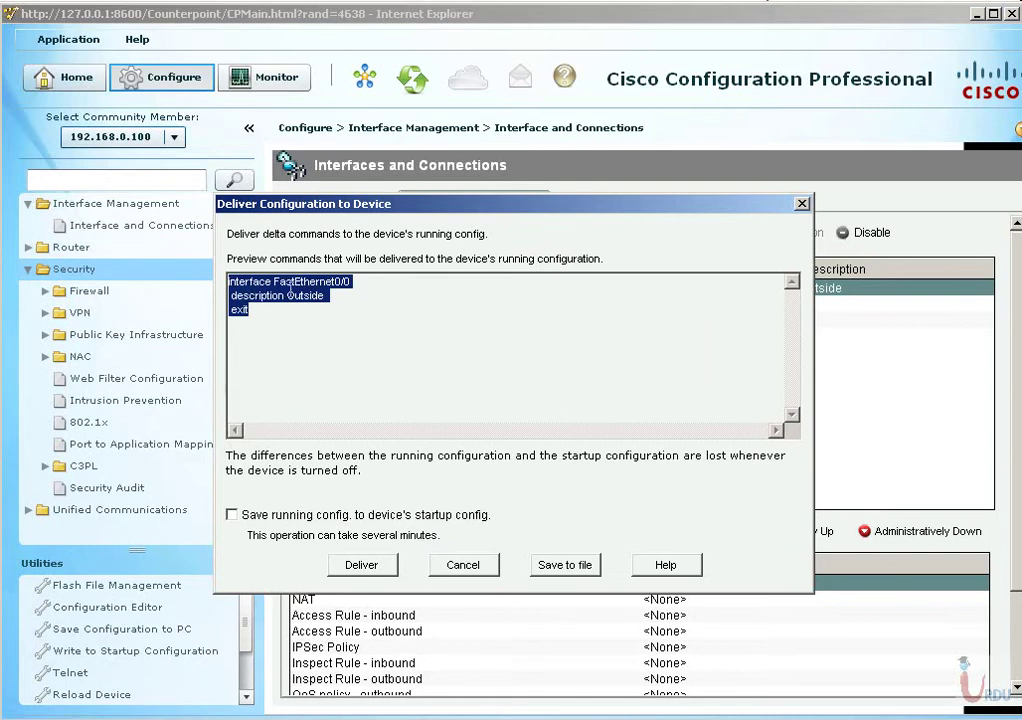
left_click(292, 312)
left_click_drag(230, 281, 294, 304)
left_click(360, 567)
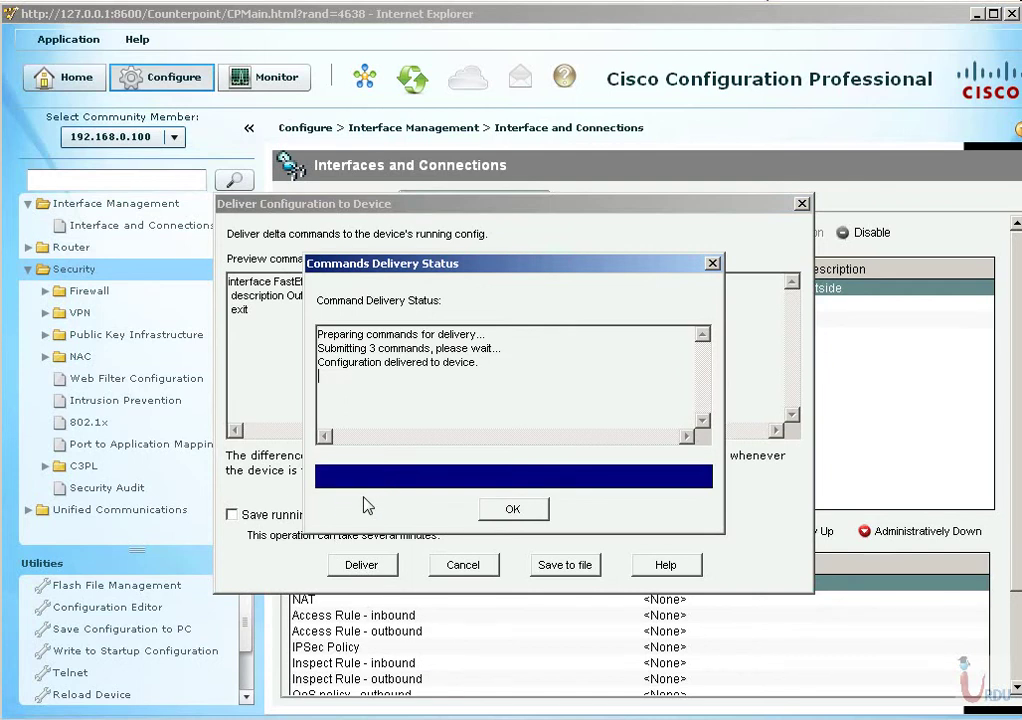
left_click(511, 508)
left_click(485, 567)
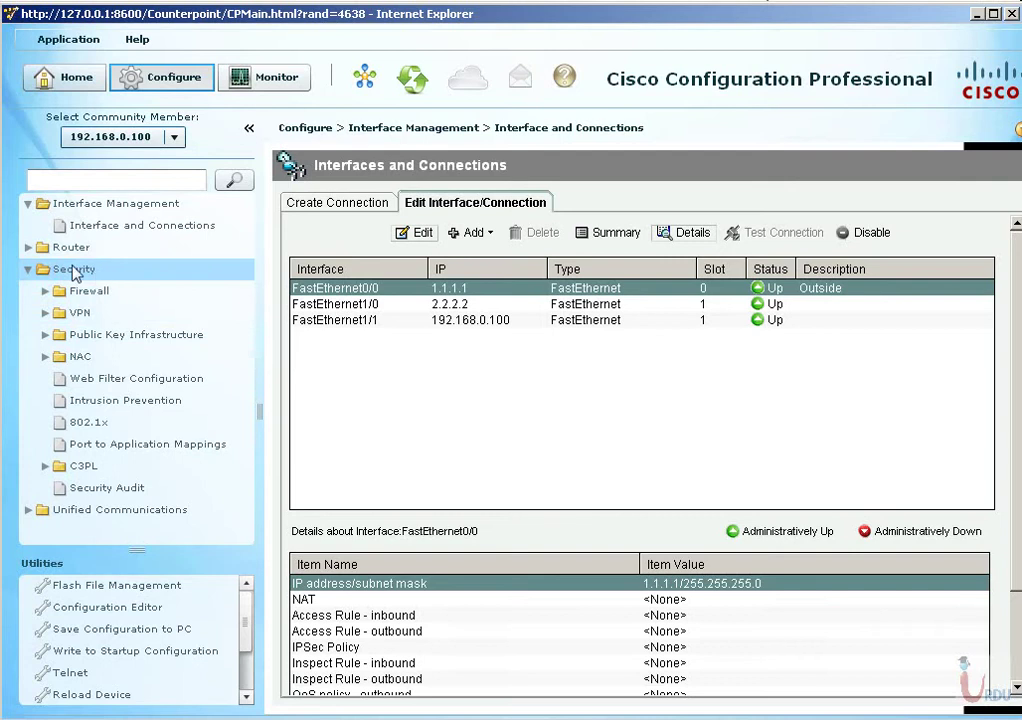
Navigate Configure > Security > Firewall to reach the Firewall creation page.
left_click(36, 250)
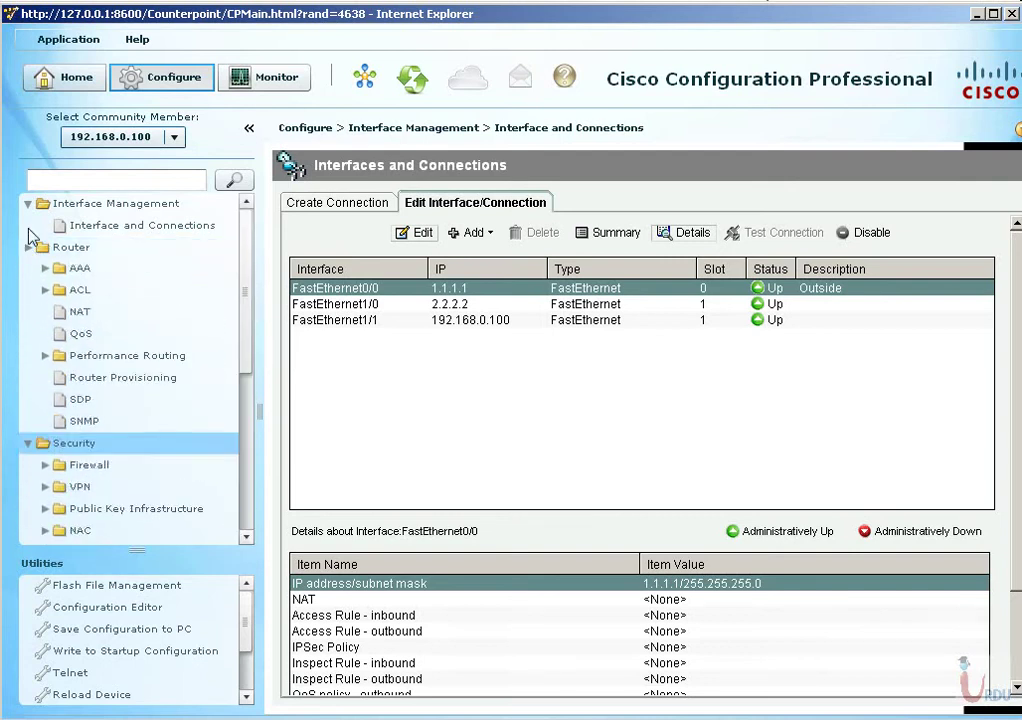
left_click(40, 258)
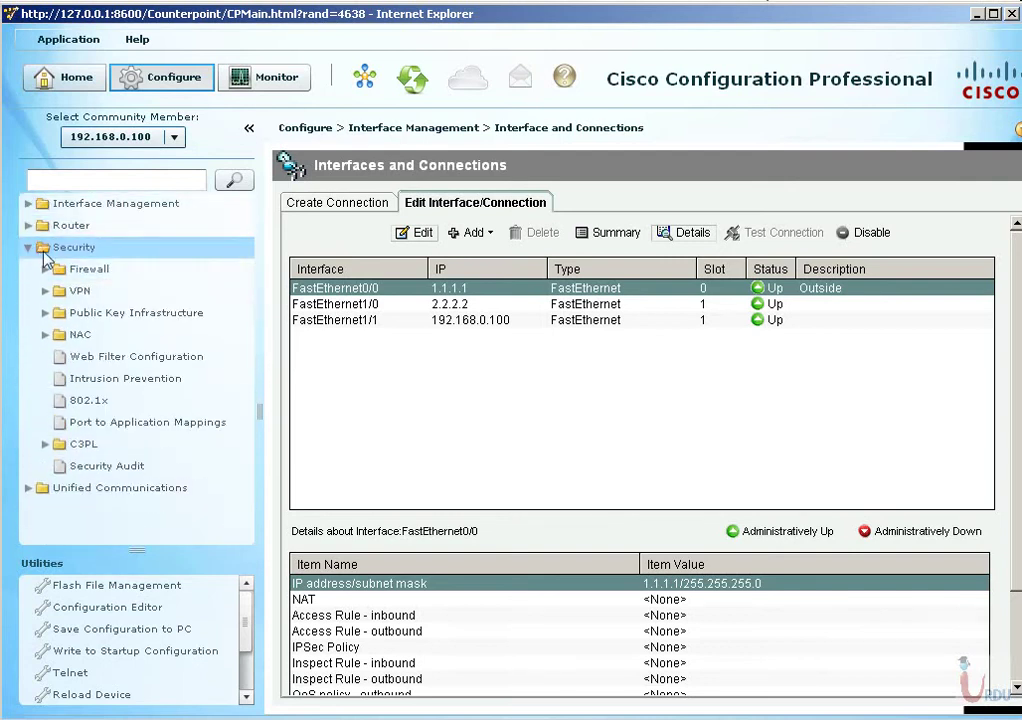
left_click(84, 270)
left_click(98, 290)
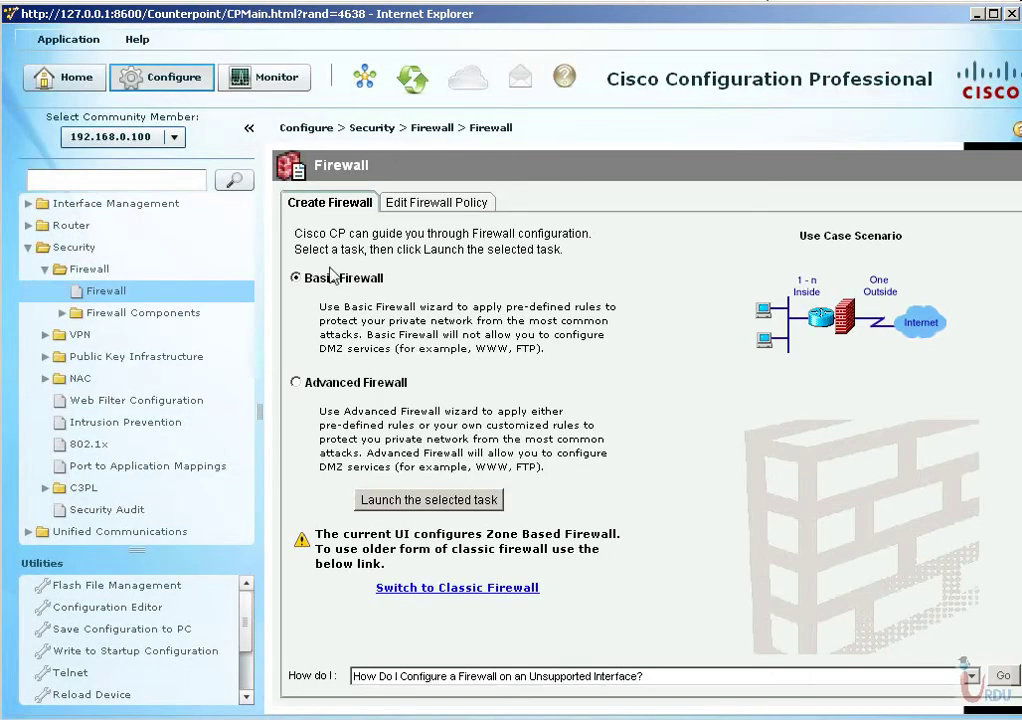
Compare the Basic and Advanced Firewall scenarios and settle on Advanced Firewall.
left_click(330, 382)
left_click(330, 279)
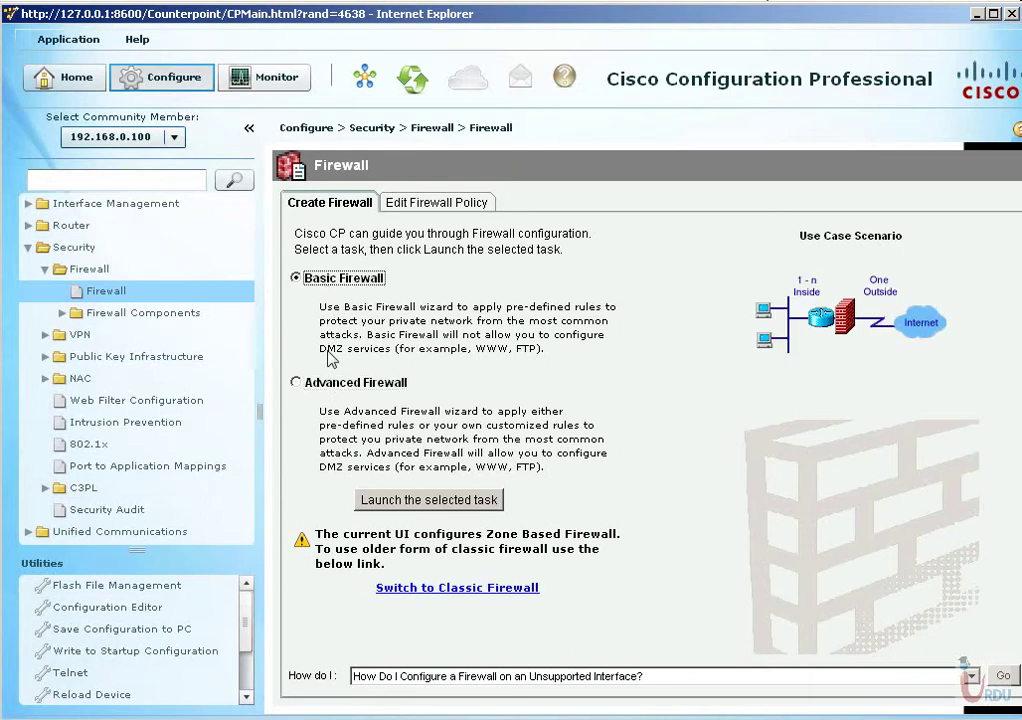
left_click(338, 383)
left_click(299, 278)
left_click(372, 384)
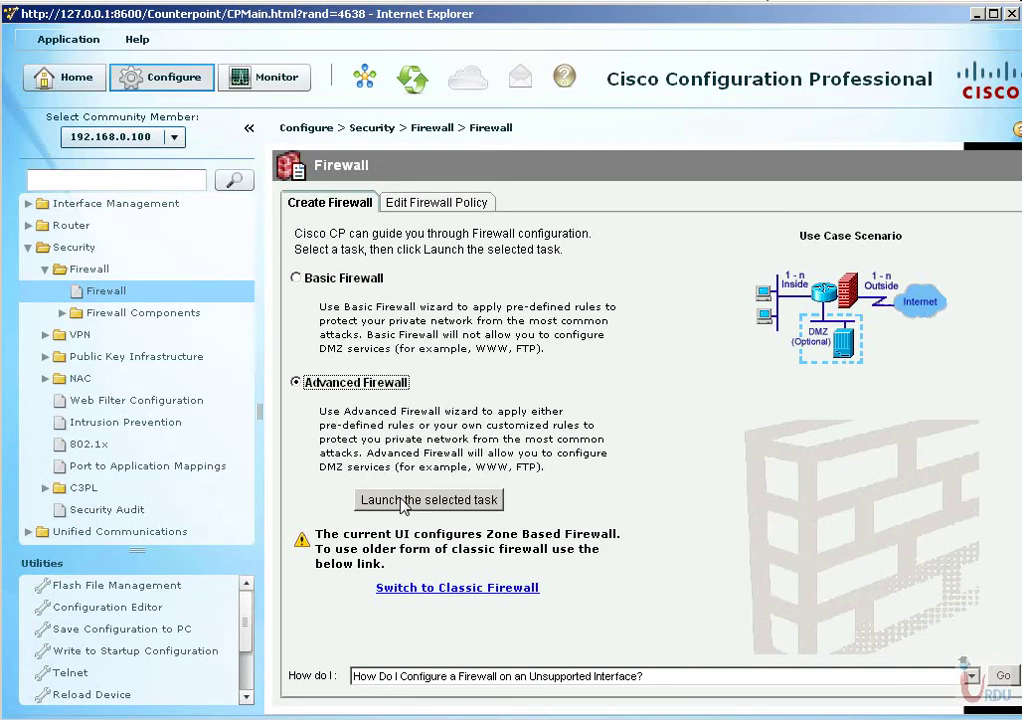
Launch the Advanced Firewall wizard and mark FastEthernet0/0 as outside (untrusted).
left_click(403, 506)
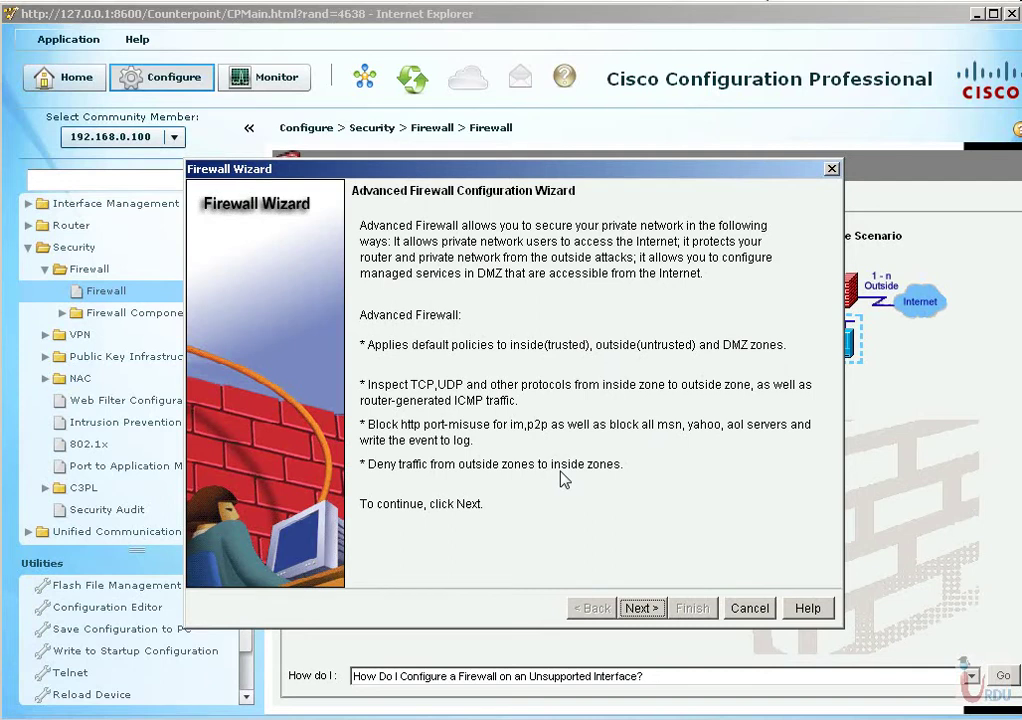
left_click(641, 608)
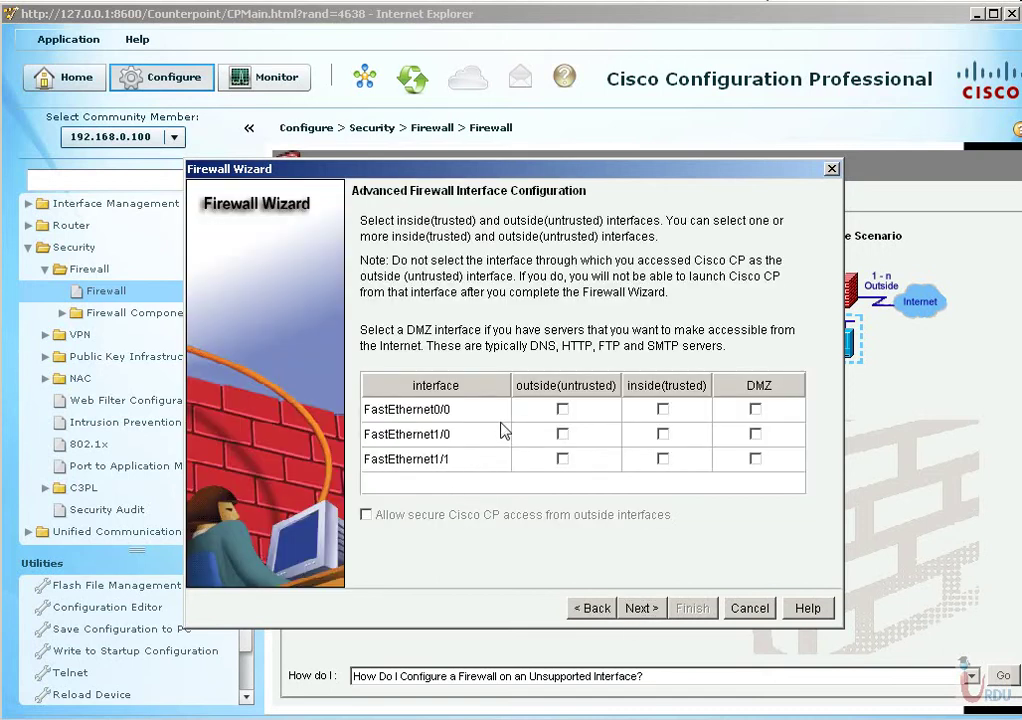
left_click(562, 409)
Check the GNS3 topology and R1 console, then return to the firewall page.
key("alt+Tab")
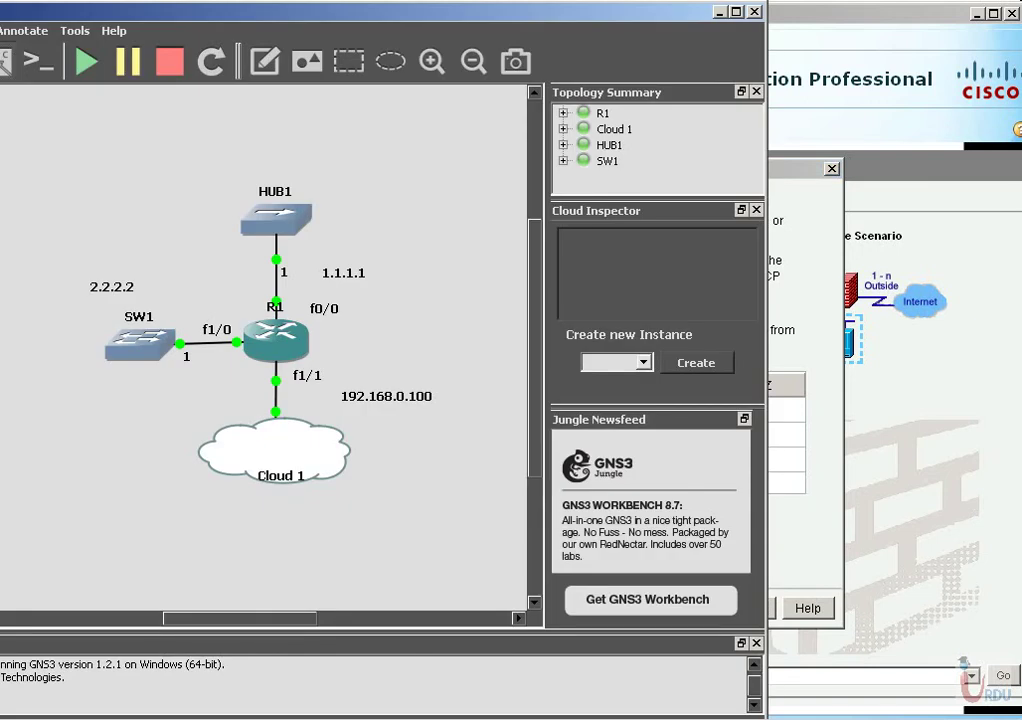
key("alt+Tab")
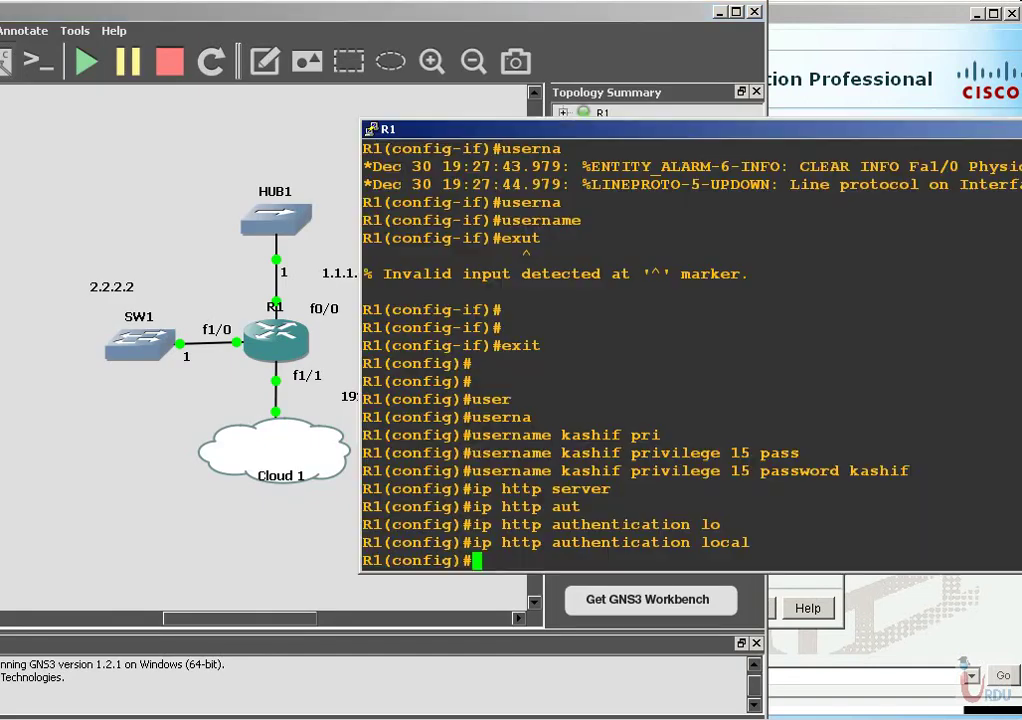
key("alt+Tab")
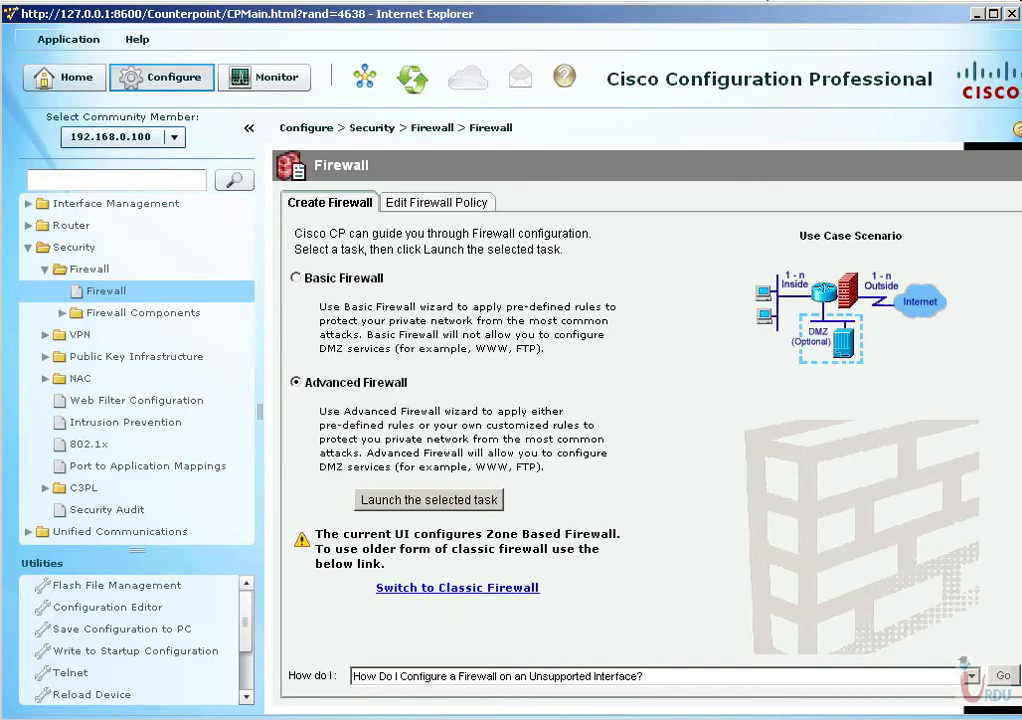
In the Firewall Wizard, assign FastEthernet1/0 as DMZ and FastEthernet1/1 as inside (trusted).
key("alt+Tab")
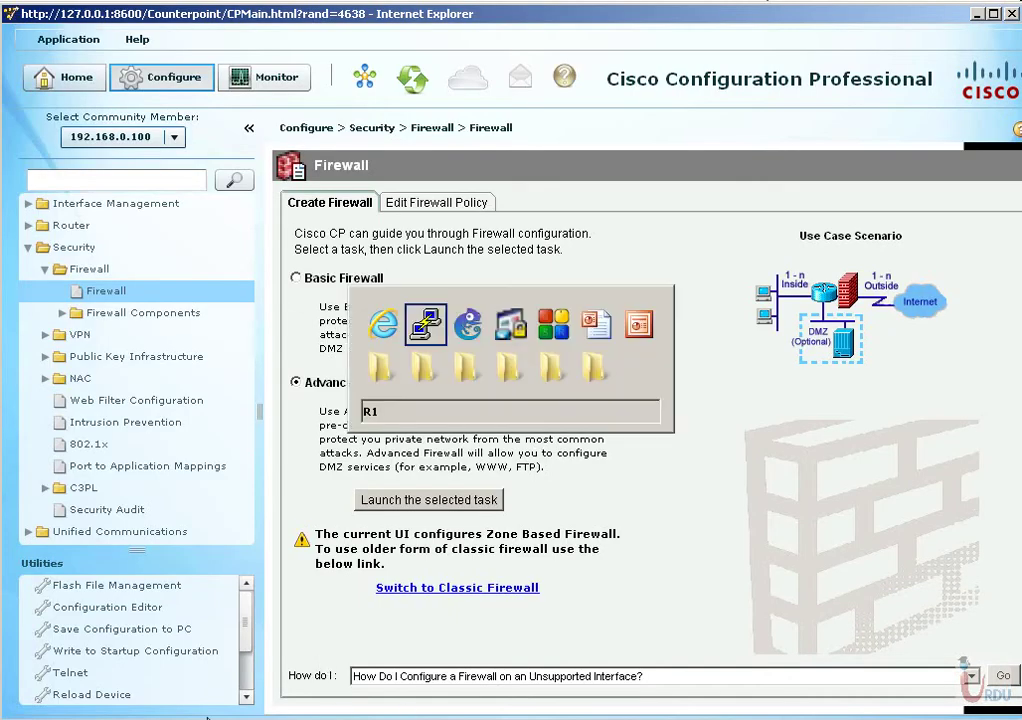
key("alt+Tab")
key("alt+Tab")
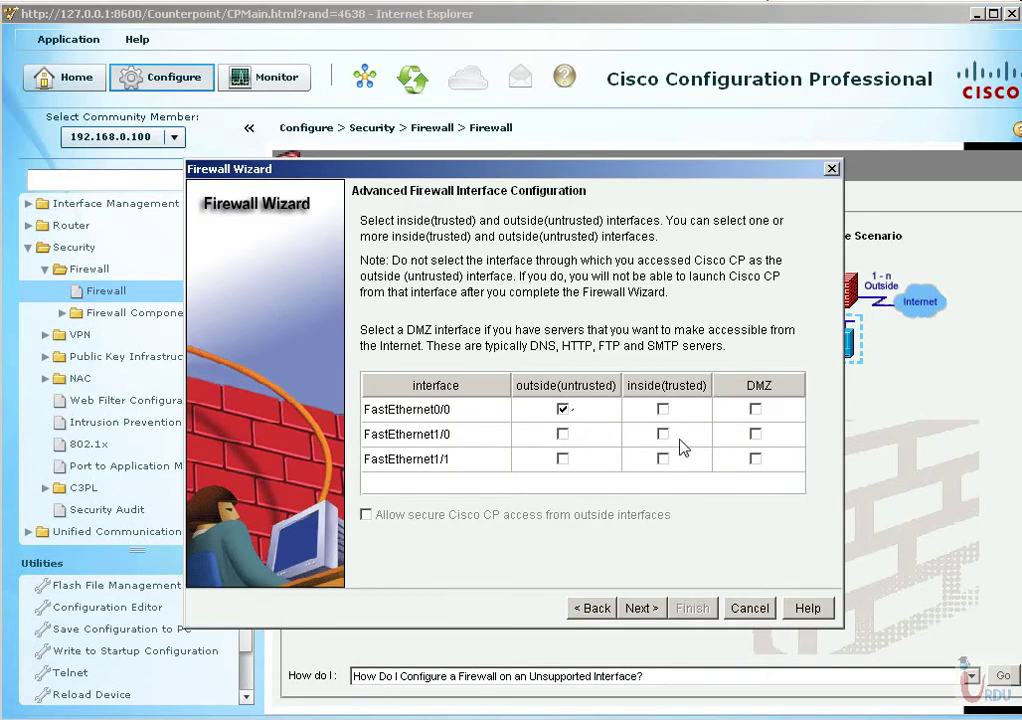
left_click(755, 434)
left_click(663, 459)
left_click(641, 608)
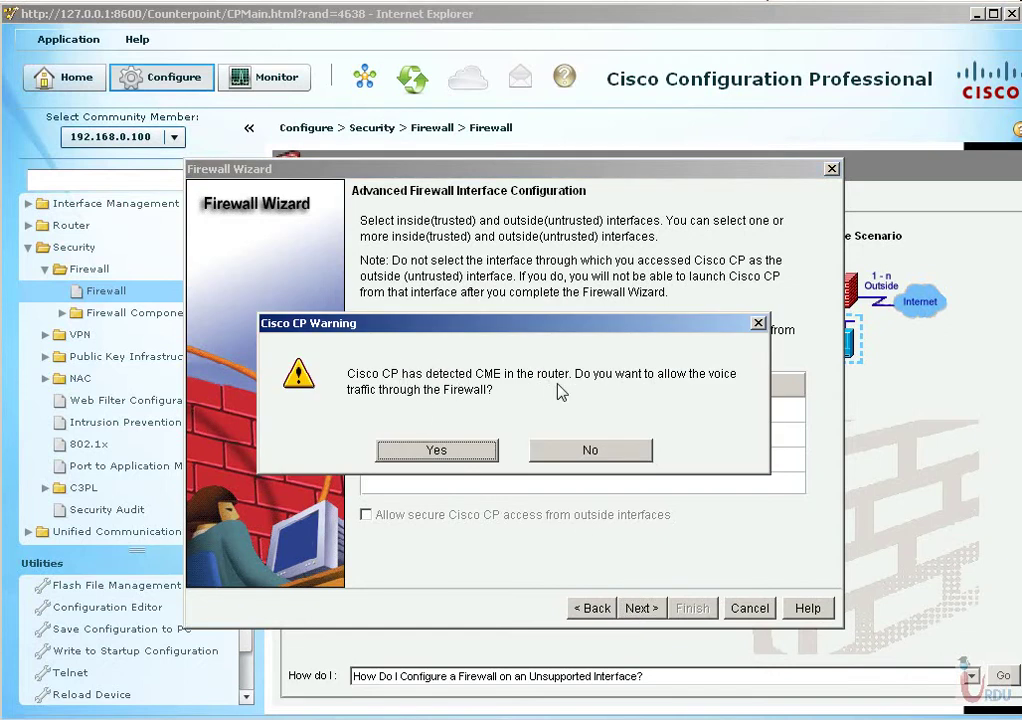
Allow voice traffic and acknowledge the FastEthernet0/0 access warnings.
left_click(439, 453)
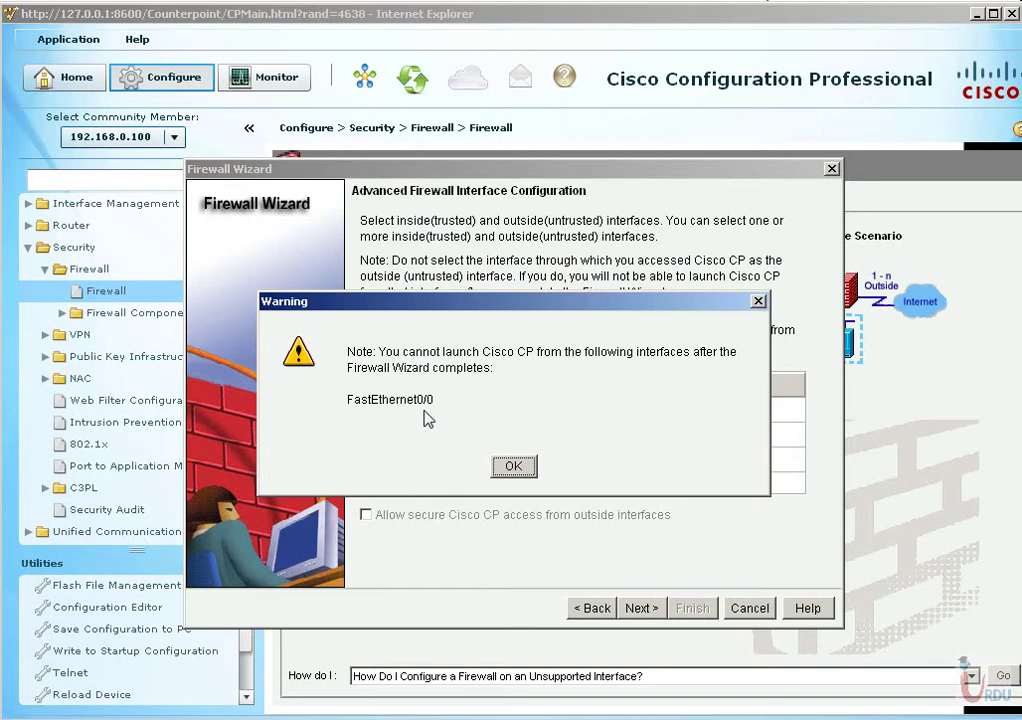
left_click(512, 468)
left_click(511, 468)
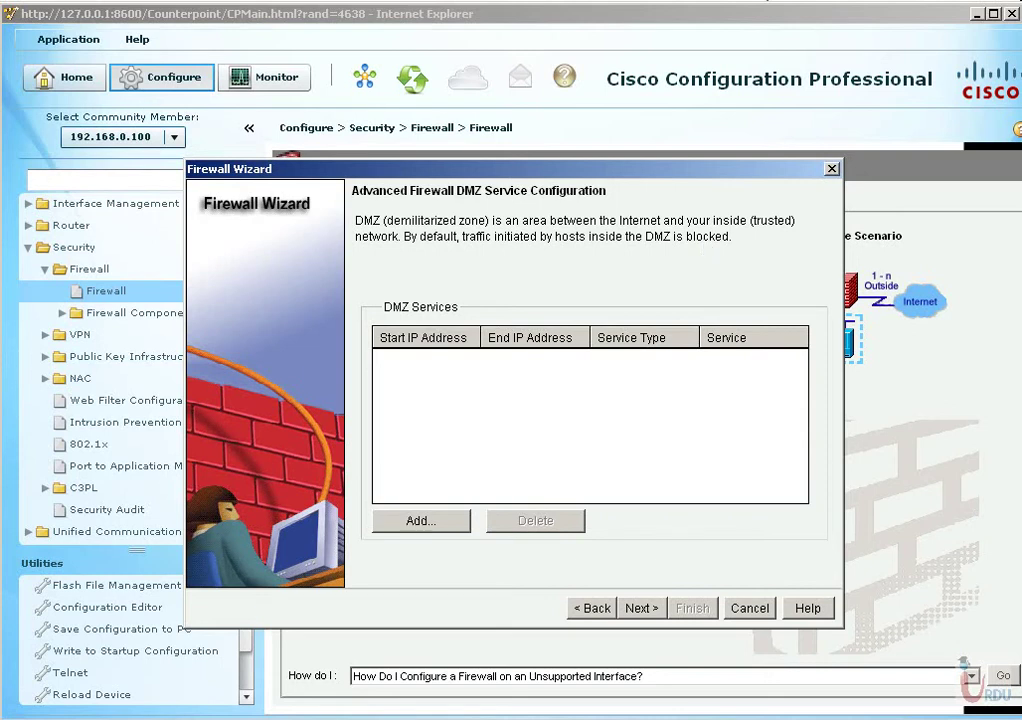
Add a DMZ service for hosts 2.2.2.5–2.2.2.10 with TCP service http.
left_click(455, 520)
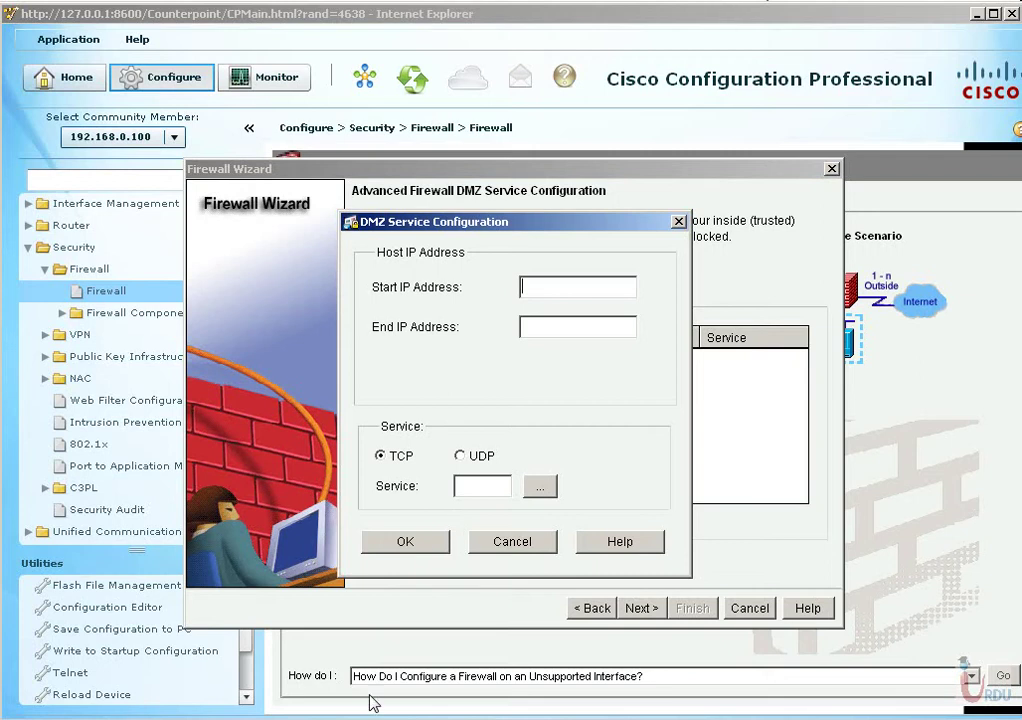
type("2.2.2.5")
key("Tab")
type("2.2.2.10")
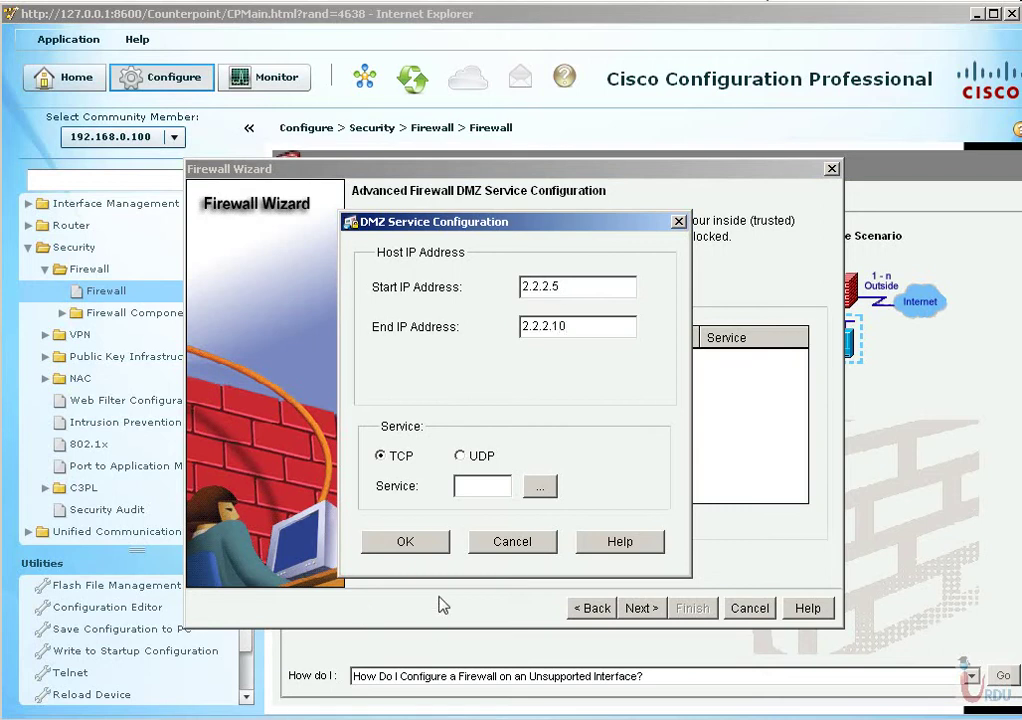
type("80")
left_click(406, 545)
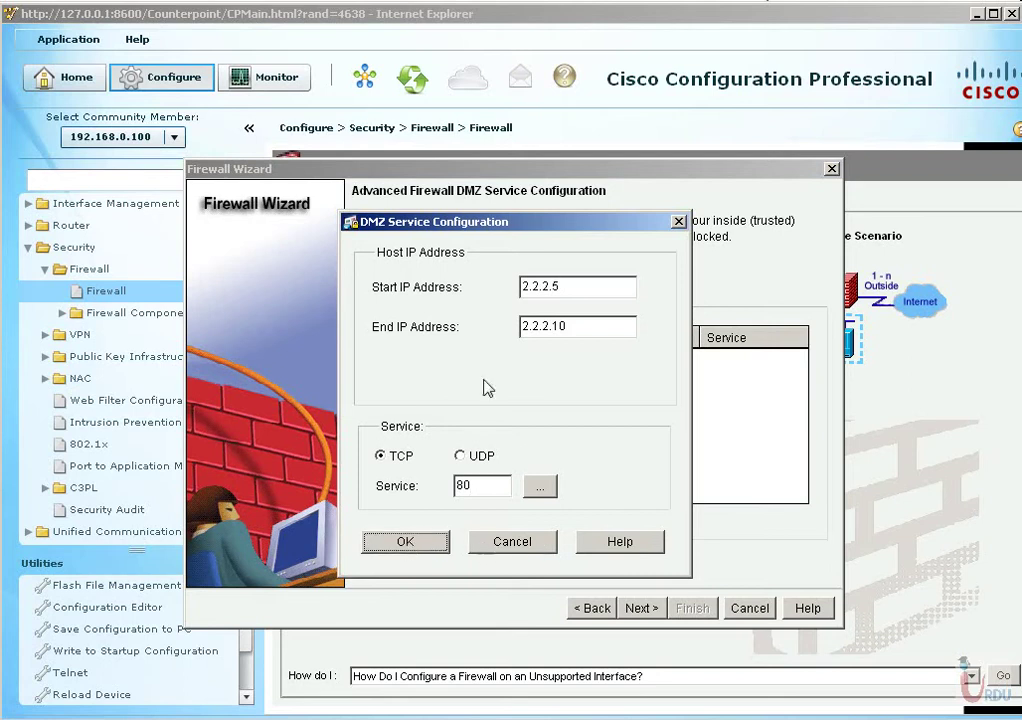
left_click_drag(482, 238, 527, 243)
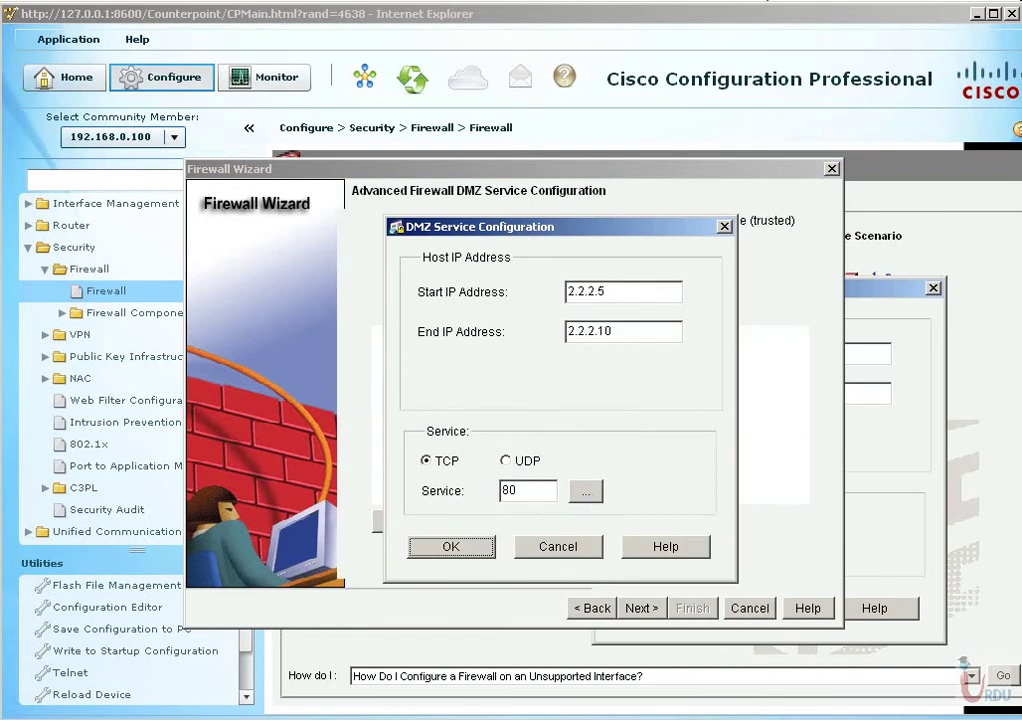
key("Return")
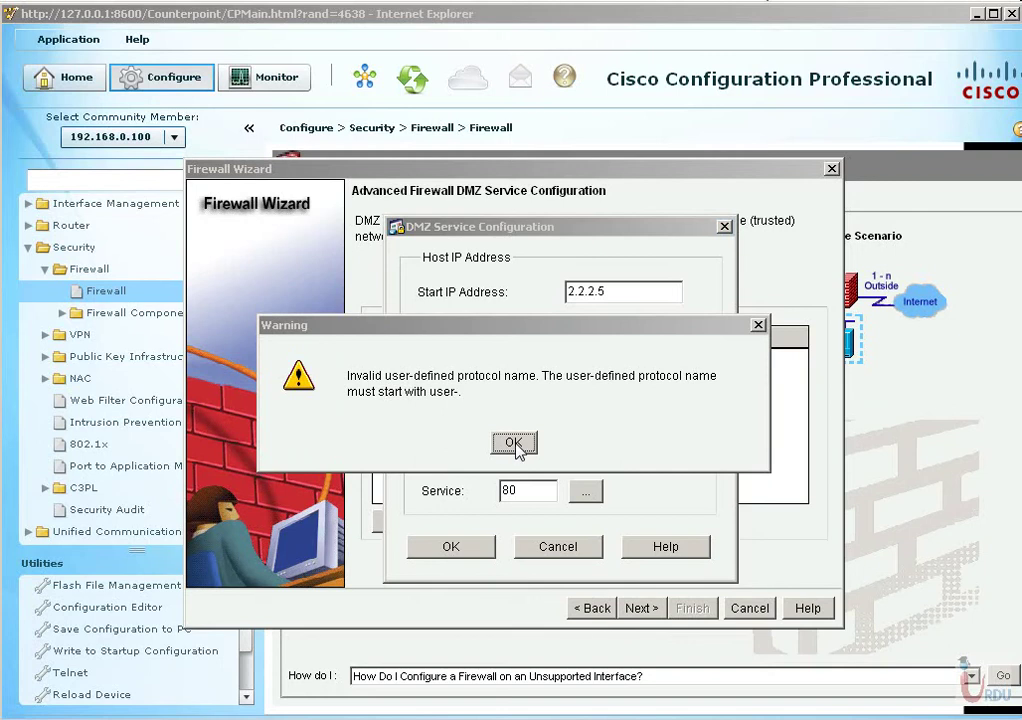
left_click(514, 443)
type("http")
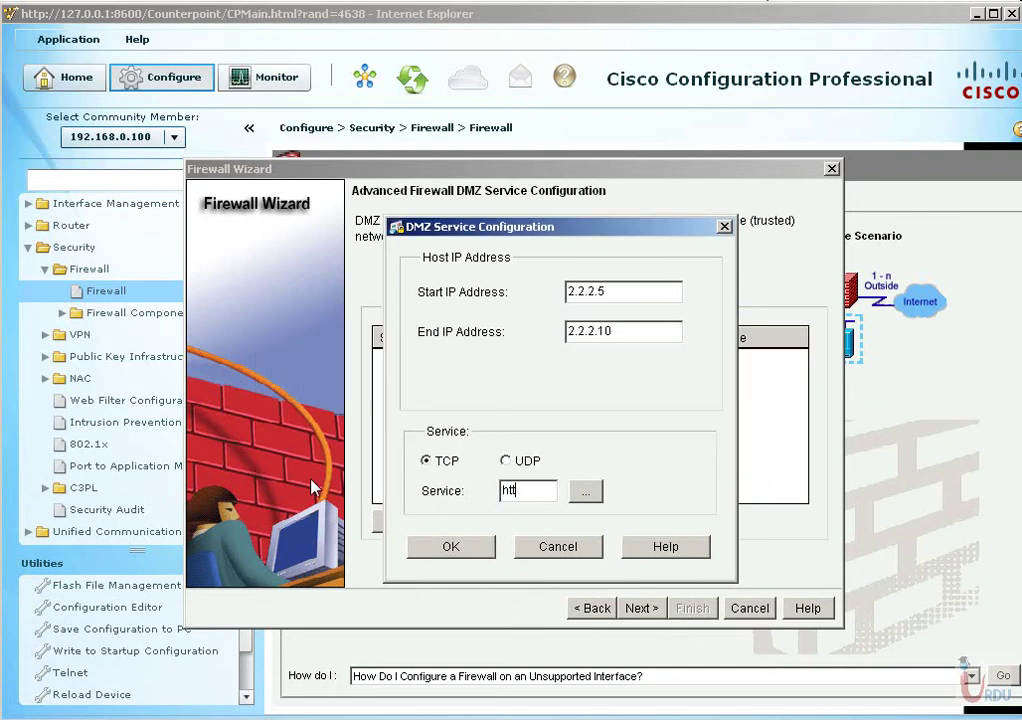
left_click(452, 547)
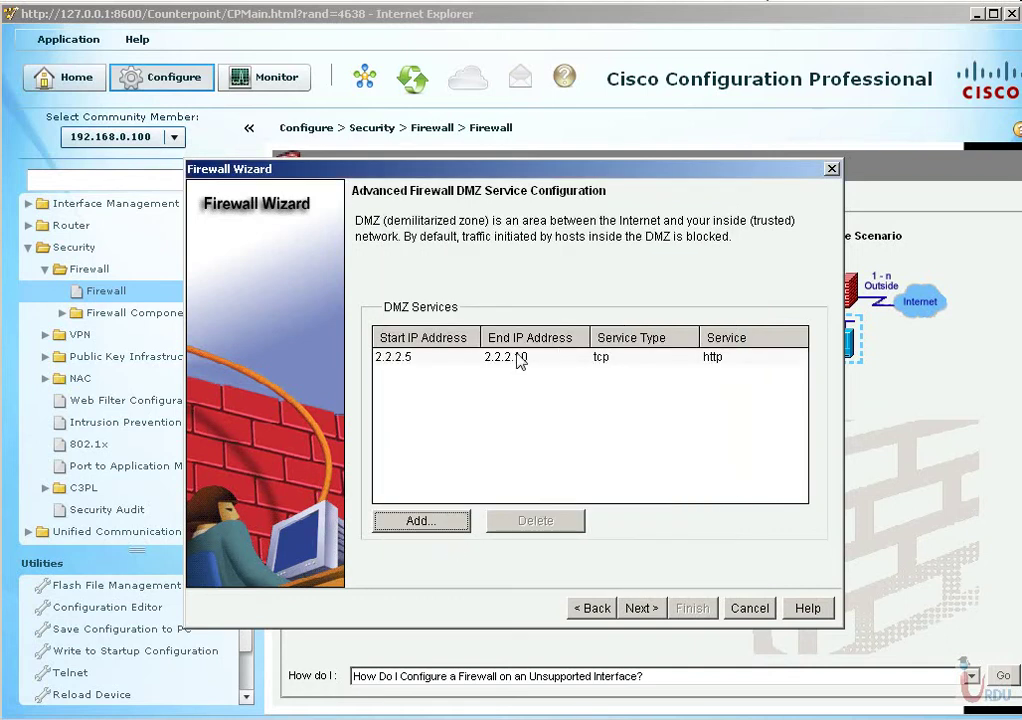
Add a second DMZ service for 2.2.2.5–2.2.2.10 with service https.
left_click(431, 521)
left_click(559, 292)
type("2.2.2.5")
left_click(577, 327)
type("2.2.2.")
type("10")
type("https")
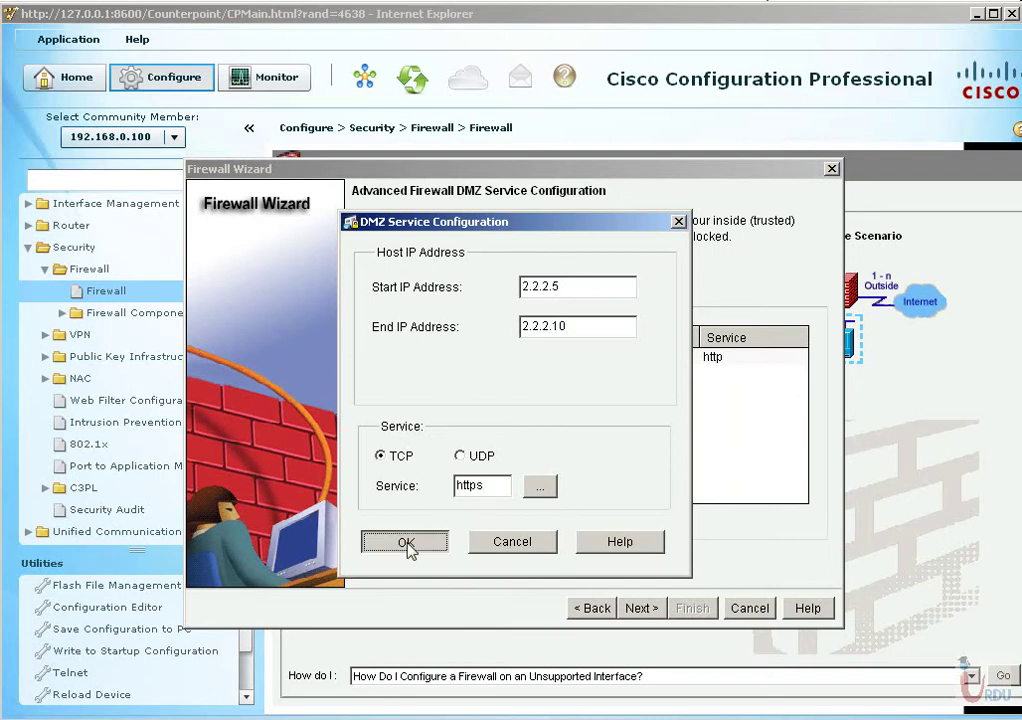
left_click(405, 541)
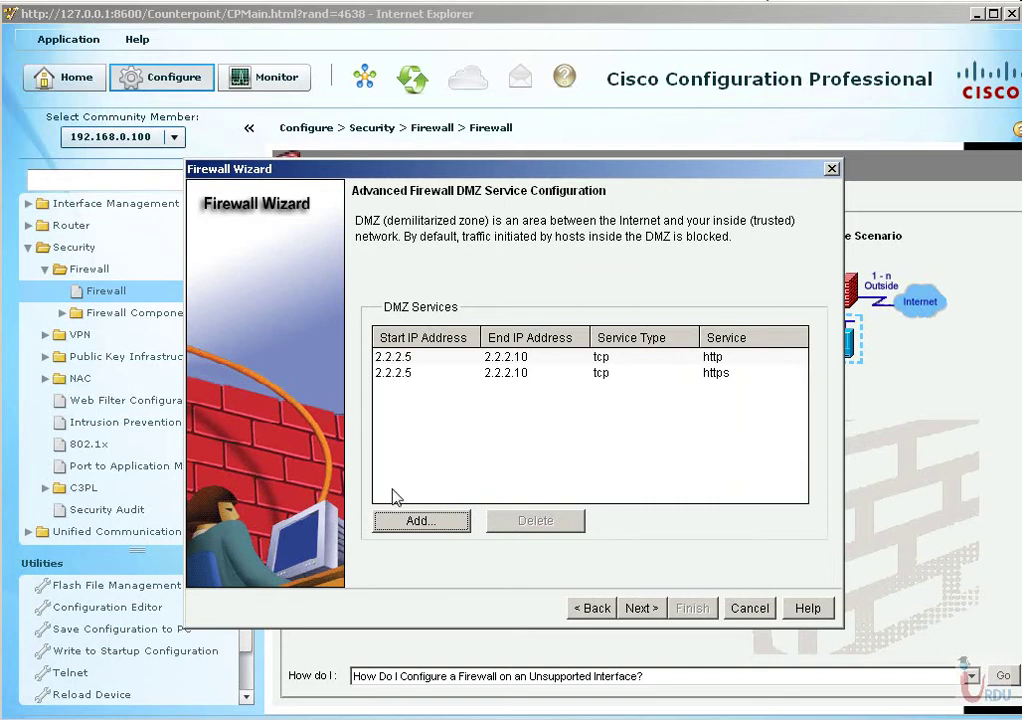
At the security level step, read the High Security description and preview its commands.
left_click(648, 609)
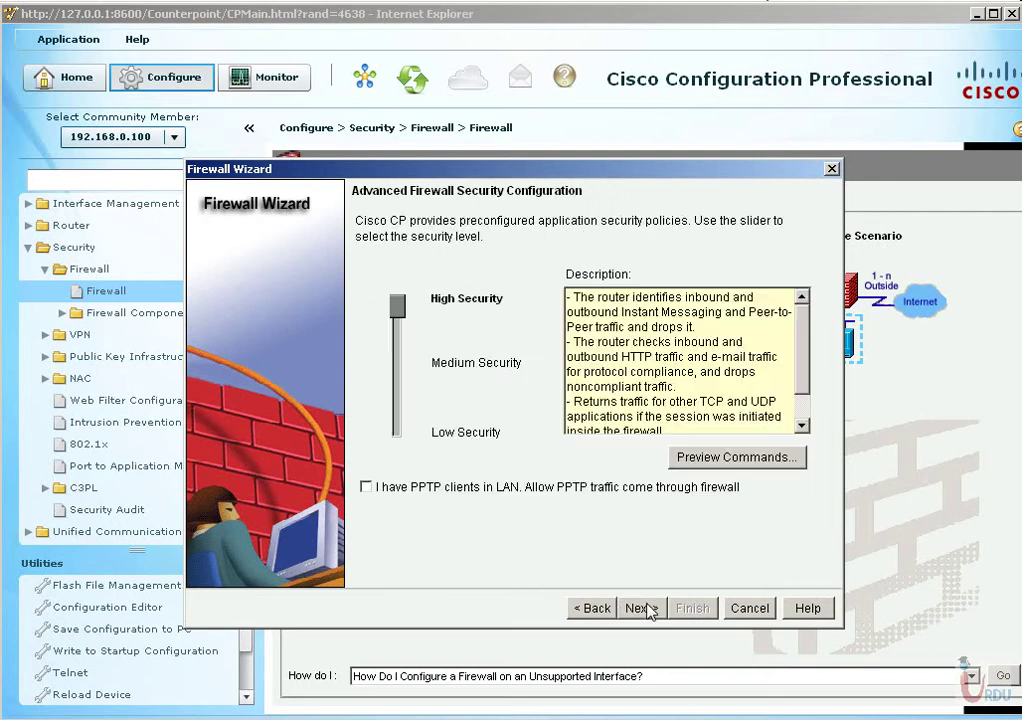
mouse_move(398, 308)
left_mouse_down()
mouse_move(397, 420)
mouse_move(400, 298)
left_mouse_up()
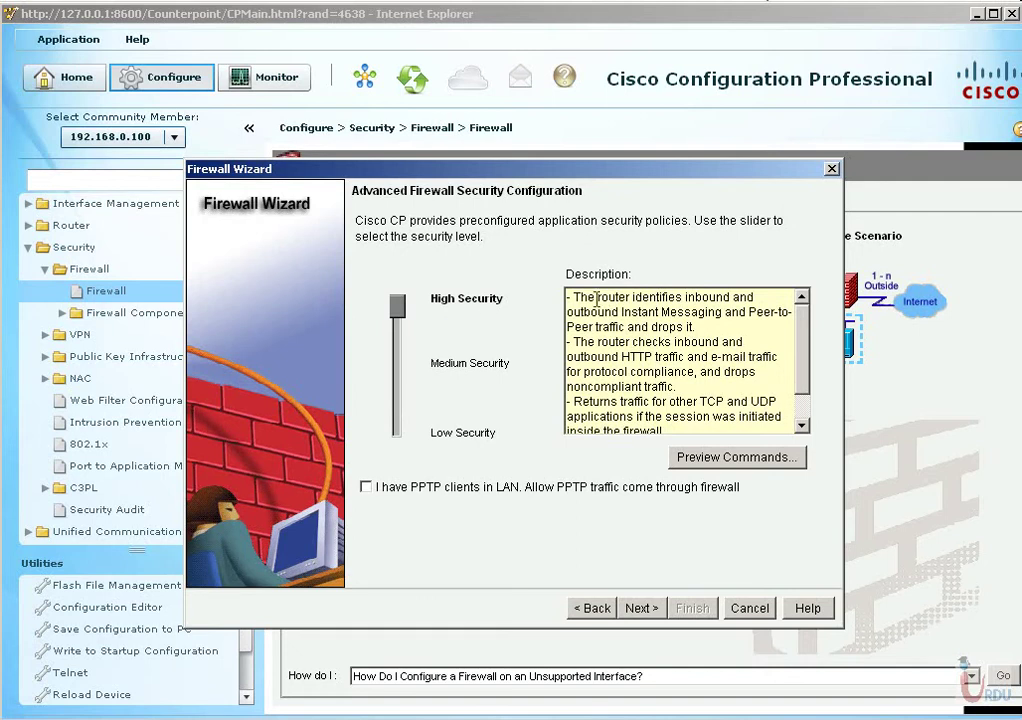
left_click_drag(575, 297, 812, 318)
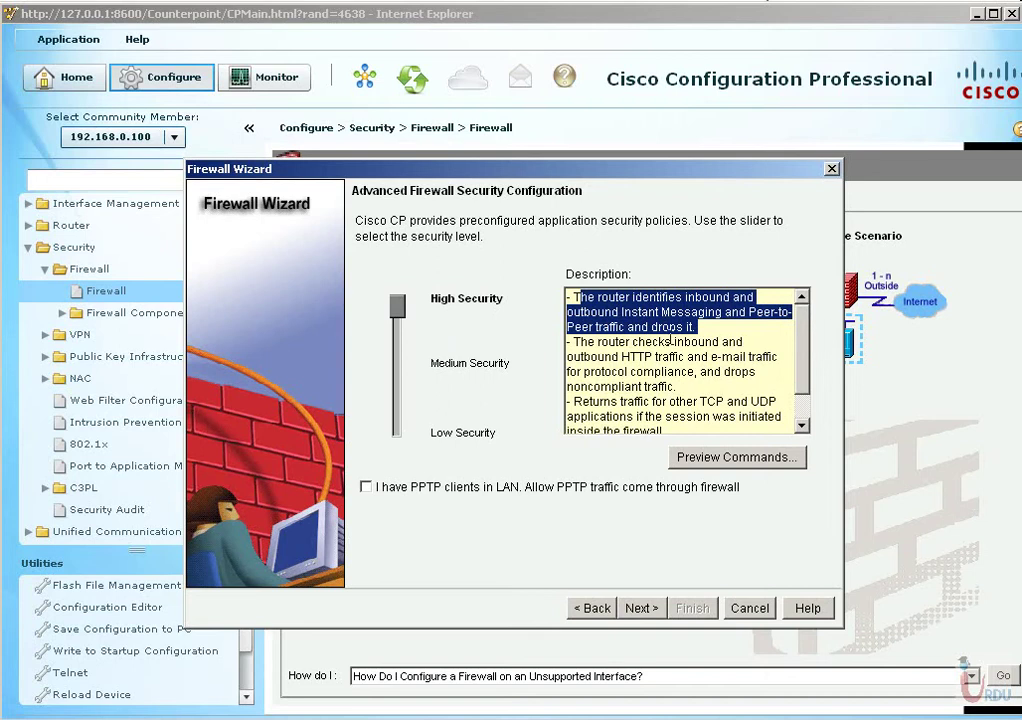
left_click_drag(578, 341, 714, 385)
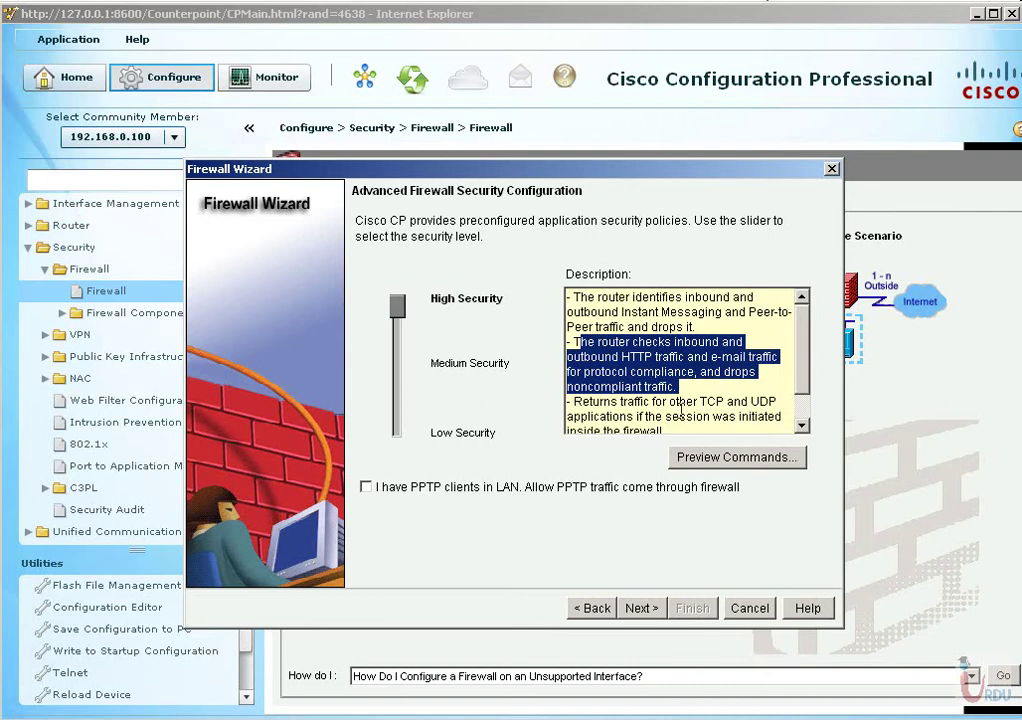
left_click_drag(621, 401, 569, 363)
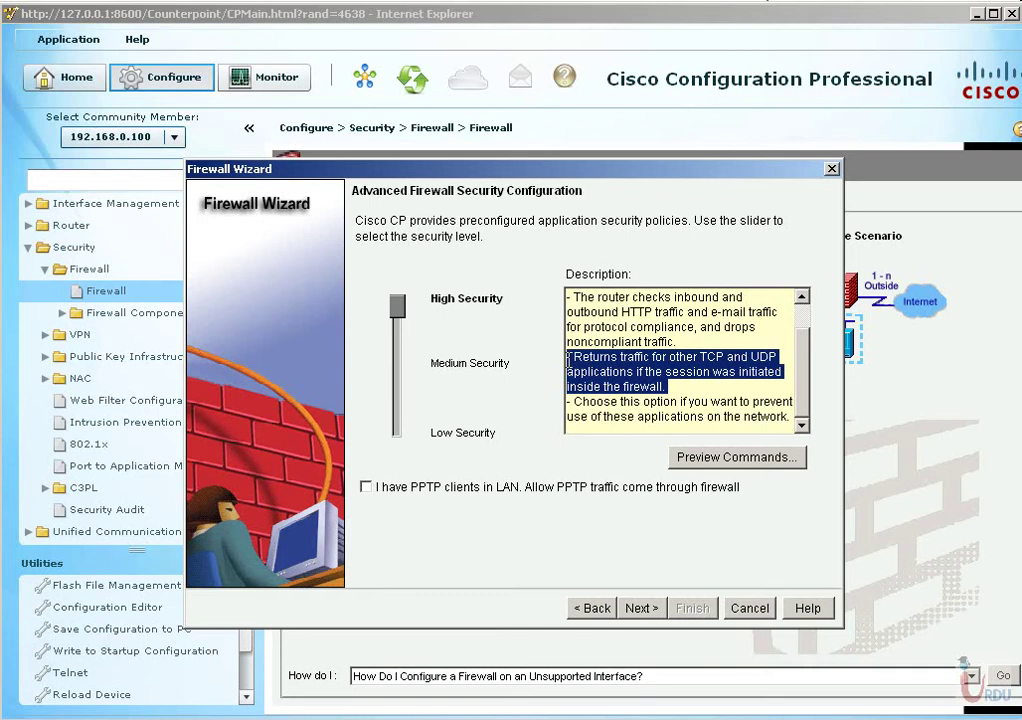
left_click(732, 459)
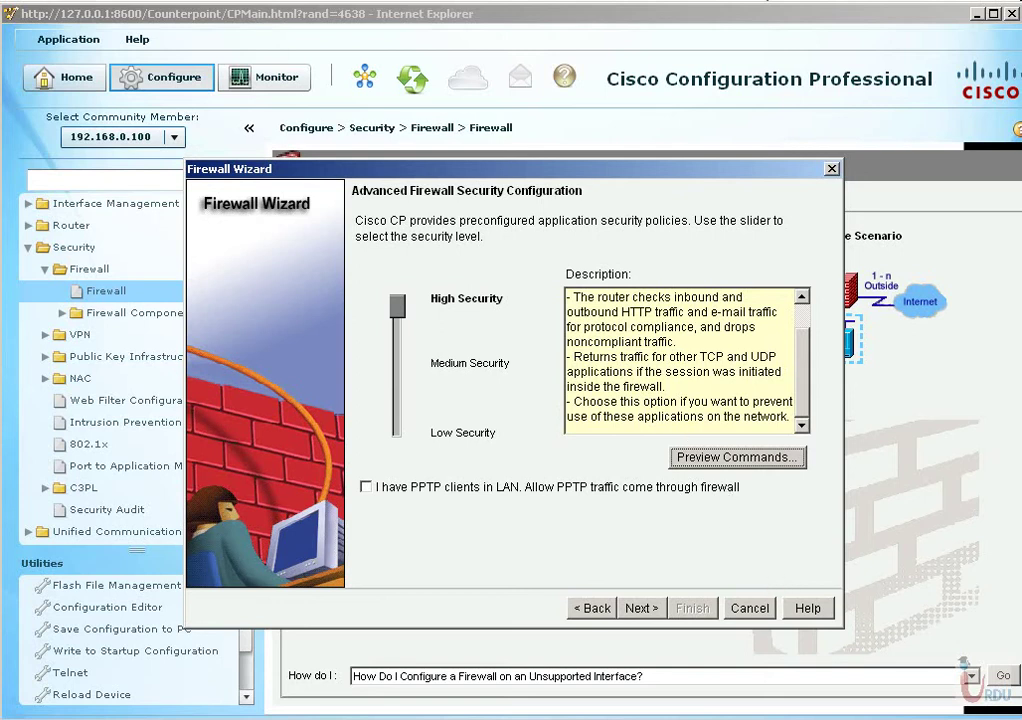
left_click(737, 457)
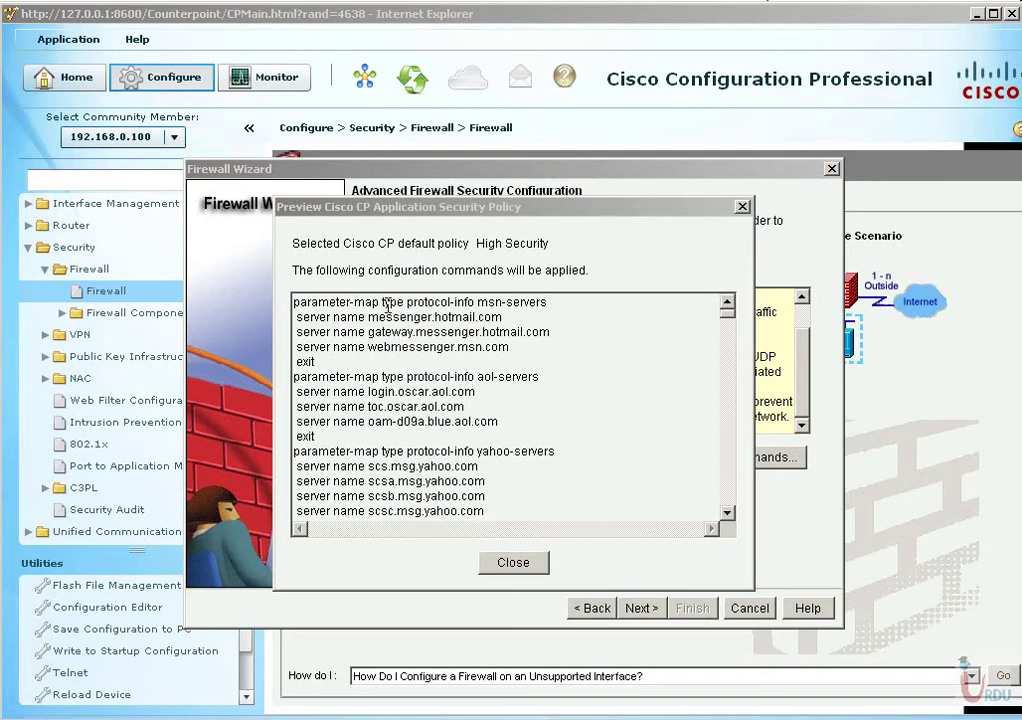
left_click_drag(381, 302, 484, 347)
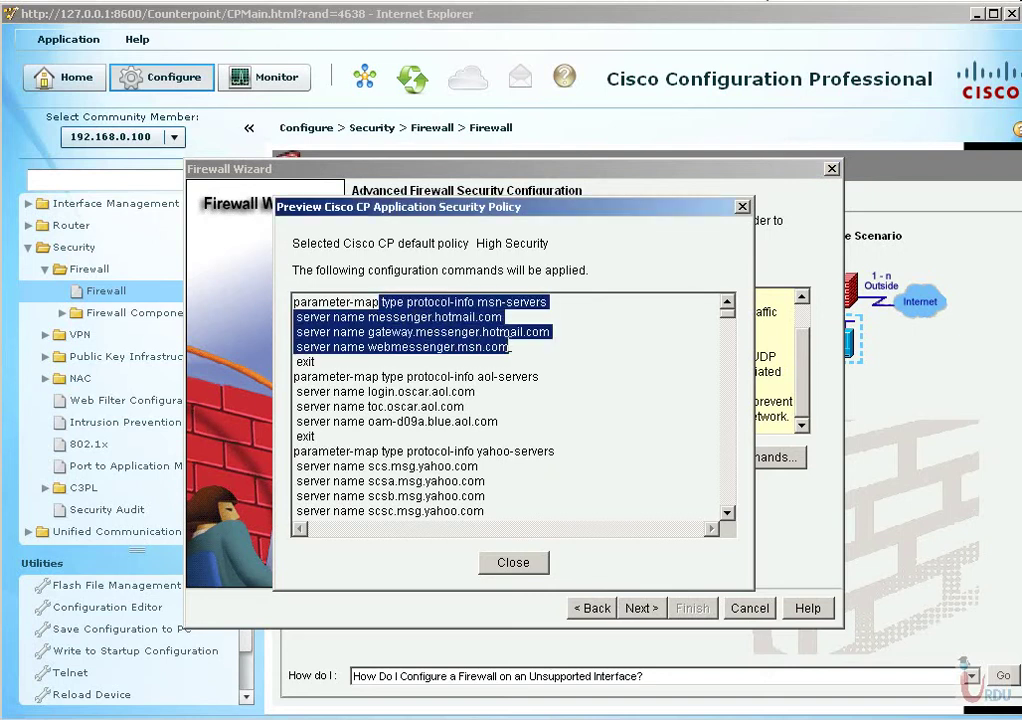
left_click_drag(366, 376, 490, 424)
scroll(488, 422, "down", 2)
left_click(440, 347)
scroll(502, 467, "down", 8)
mouse_move(316, 346)
left_mouse_down()
mouse_move(509, 478)
mouse_move(485, 473)
left_mouse_up()
mouse_move(368, 421)
left_mouse_down()
mouse_move(467, 451)
mouse_move(483, 481)
left_mouse_up()
left_click(402, 424)
double_click(440, 436)
double_click(400, 451)
left_click(409, 479)
double_click(409, 481)
double_click(405, 466)
scroll(418, 498, "down", 2)
scroll(418, 505, "down", 3)
left_click_drag(294, 316, 406, 466)
scroll(486, 503, "down", 13)
scroll(486, 503, "down", 5)
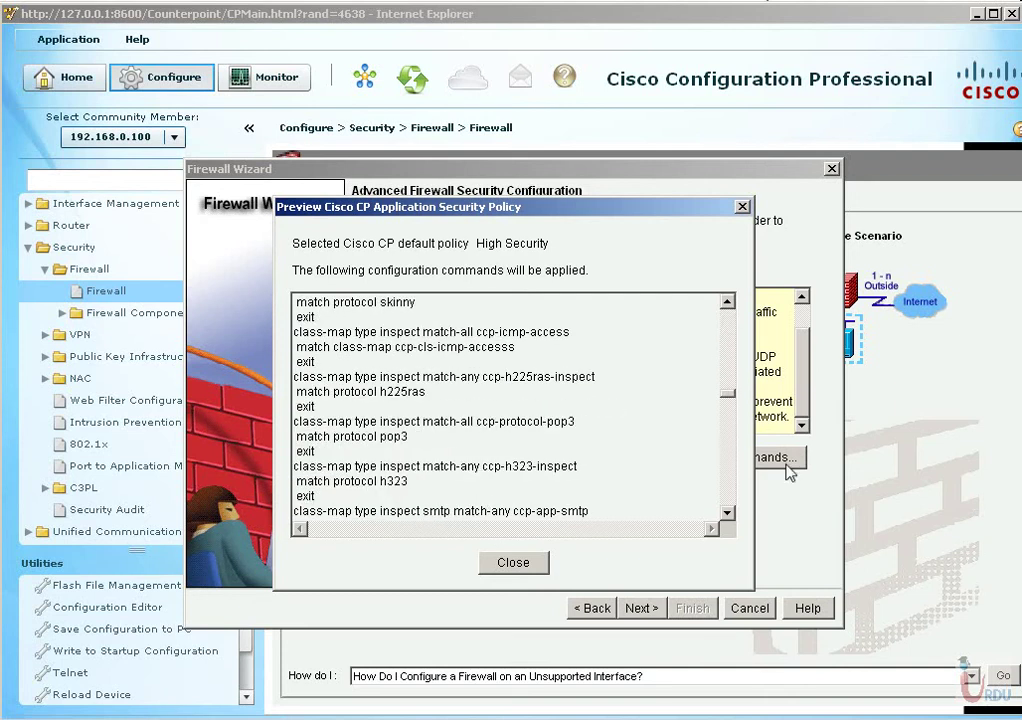
left_click_drag(728, 396, 730, 520)
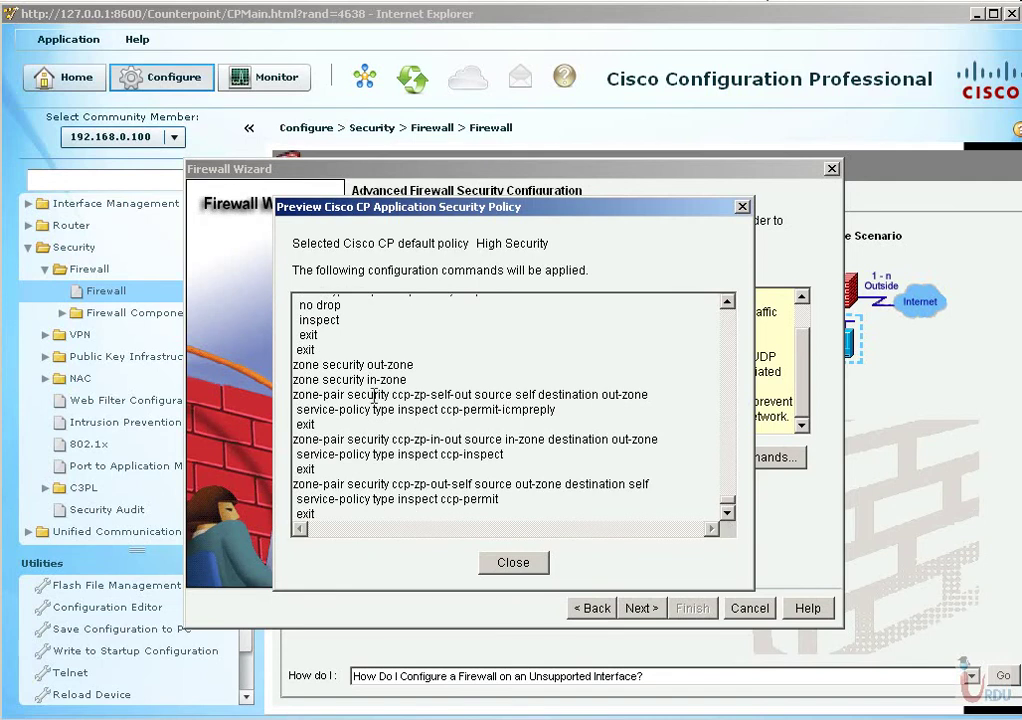
Close the application security policy command preview to return to the High Security level page.
left_click(518, 565)
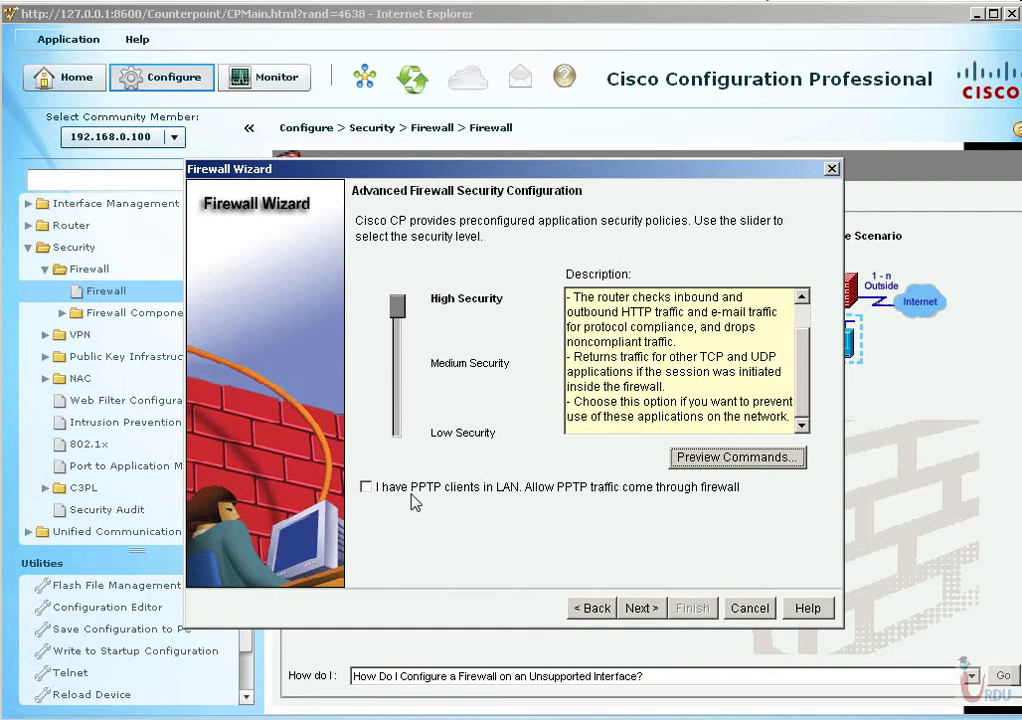
On the wizard's DNS page, enter 8.8.8.8 as primary and 9.9.9.9 as secondary DNS server.
left_click(645, 610)
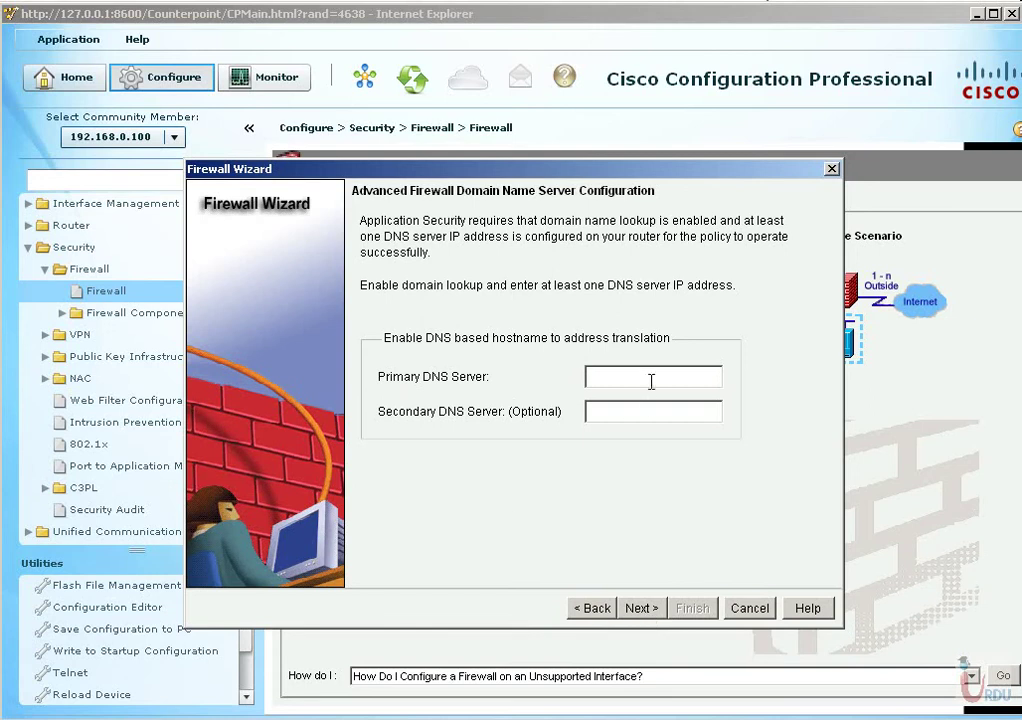
type("8.8.8.8")
key("Tab")
type("9.9.9.9")
Advance to the firewall configuration summary and select its entire text.
left_click(636, 612)
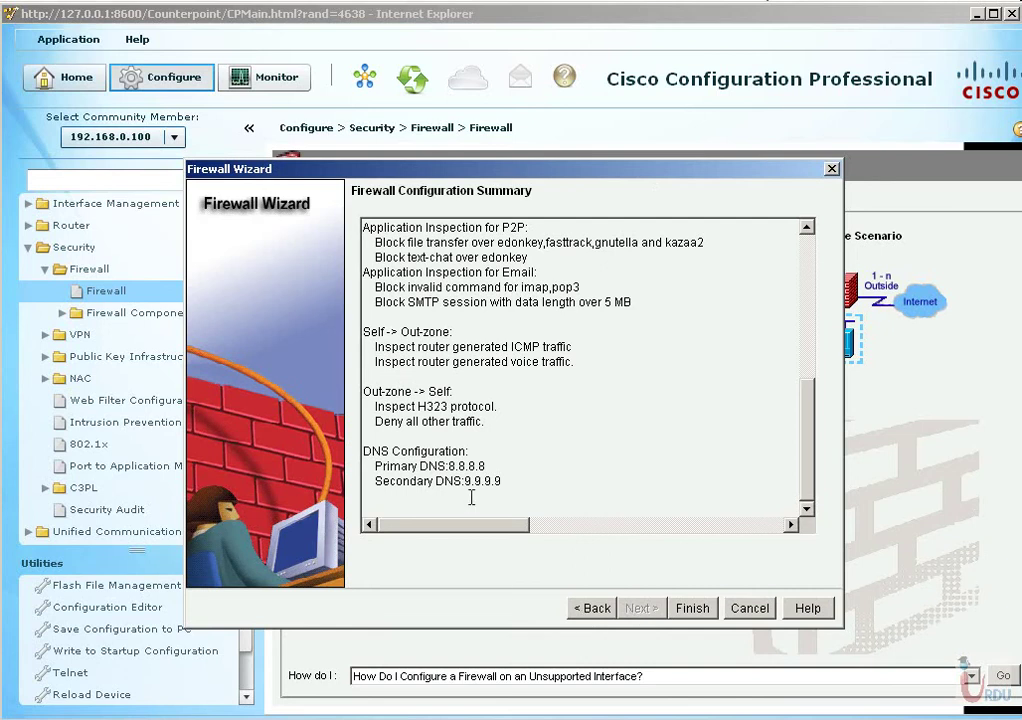
left_click_drag(530, 482, 310, 227)
scroll(450, 400, "up", 8)
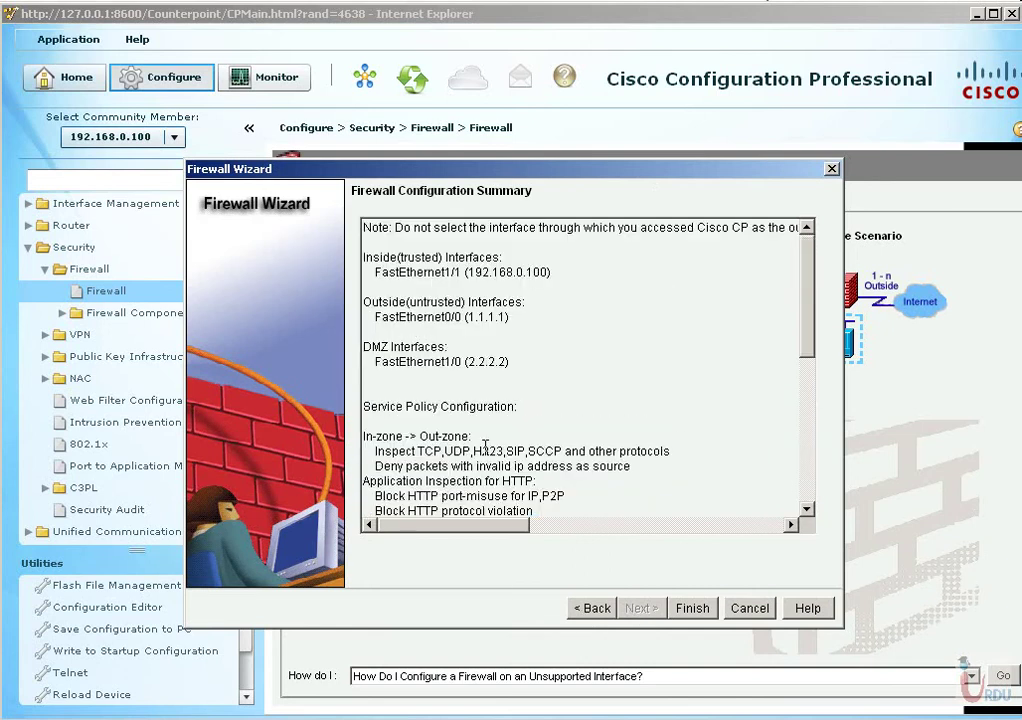
left_click(505, 381)
key("ctrl+a")
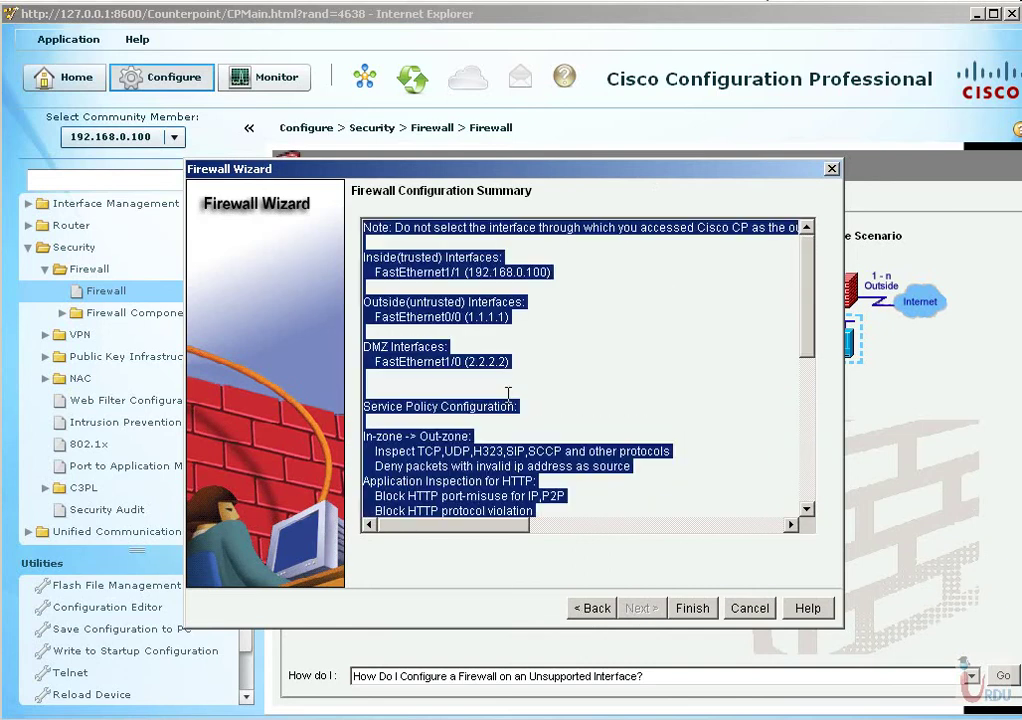
Launch Notepad from the Start menu and drag its blank window into view.
key("super")
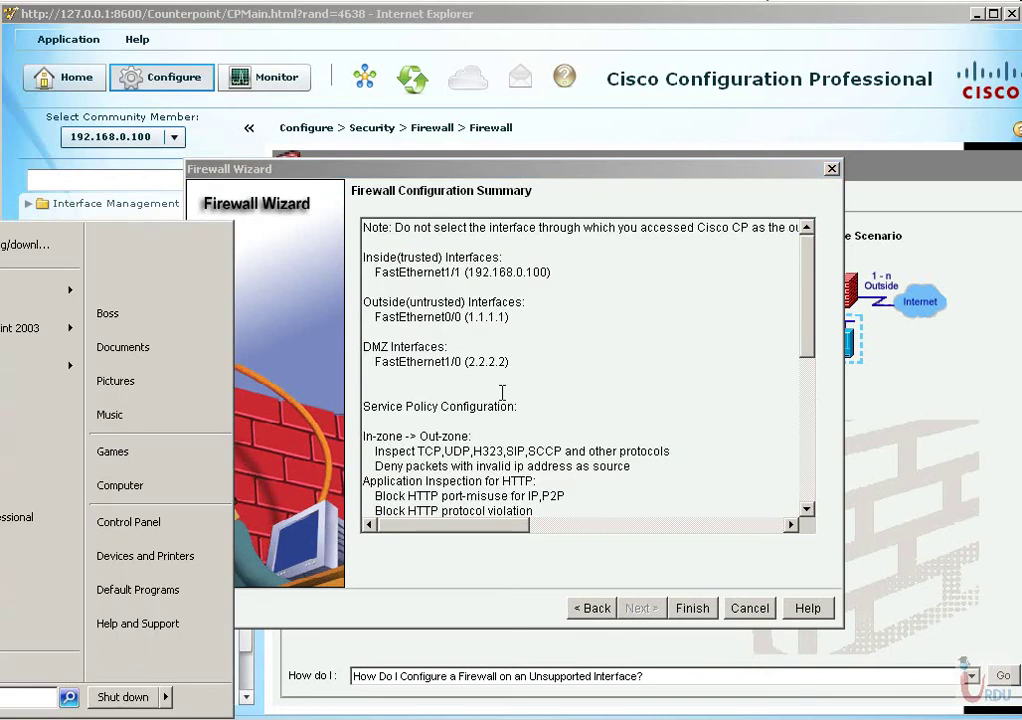
type("notepad")
key("Return")
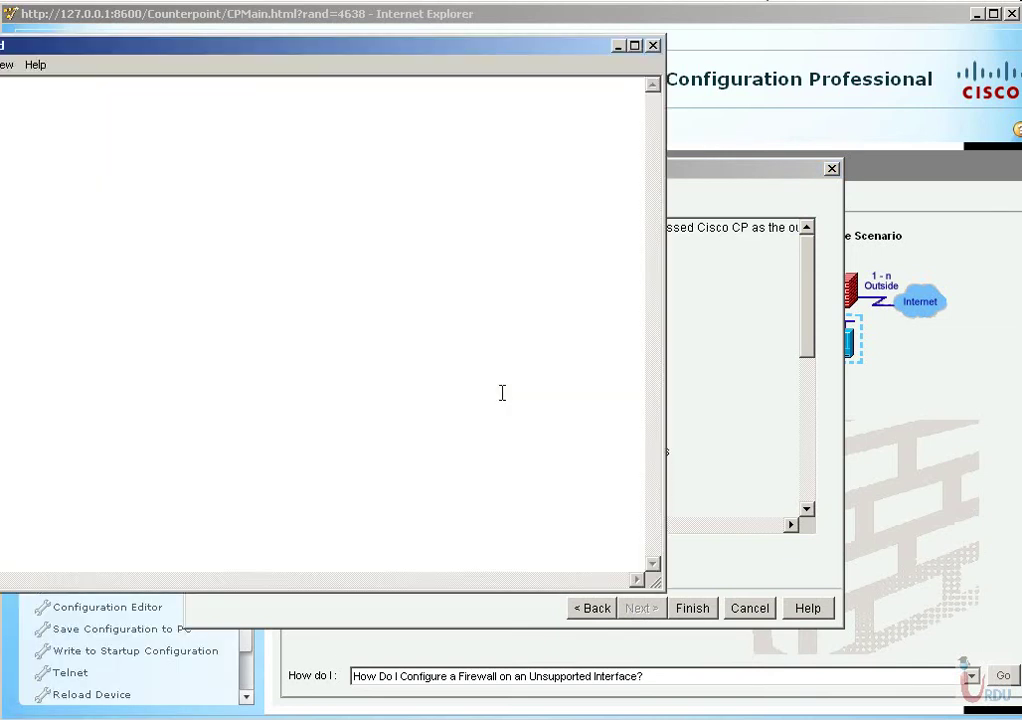
left_click_drag(197, 48, 349, 57)
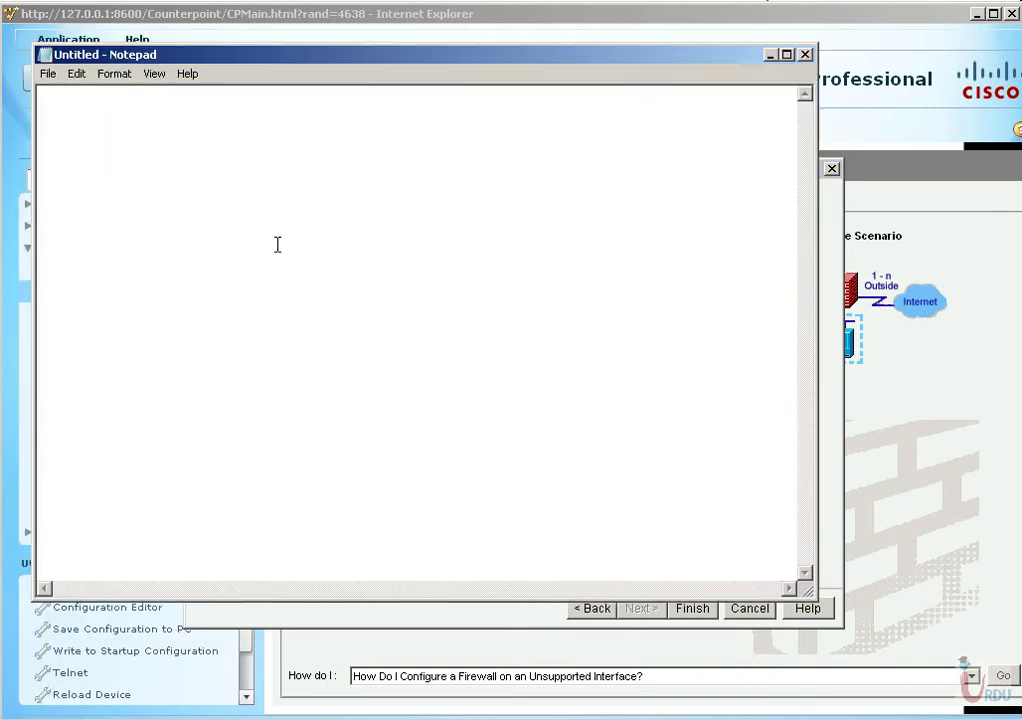
key("ctrl+v")
scroll(276, 242, "up", 2)
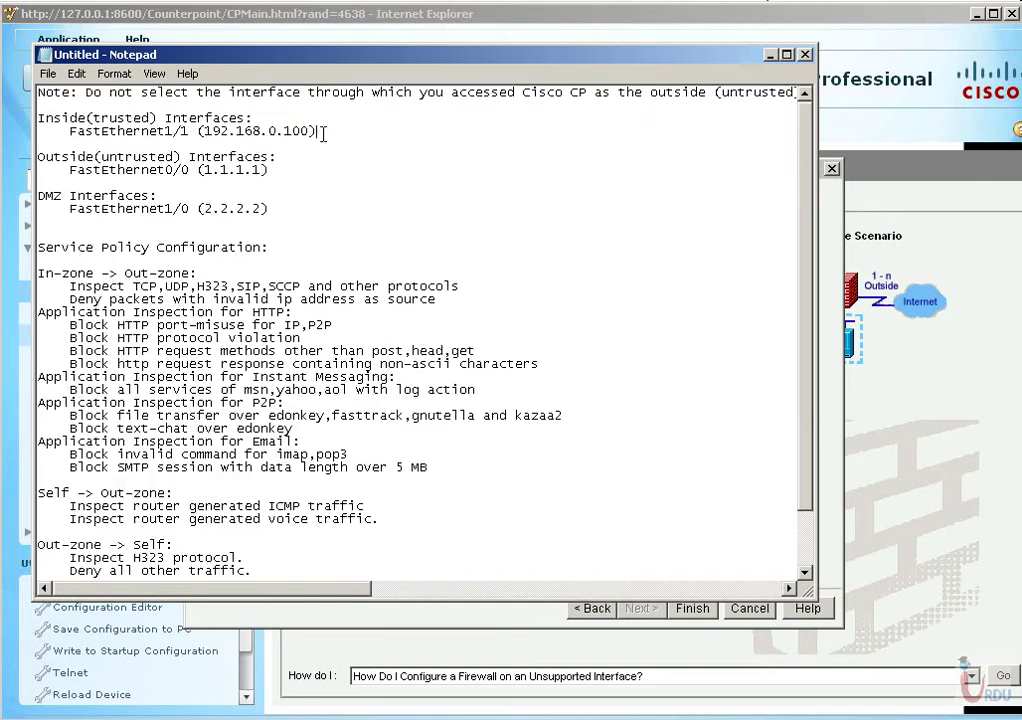
left_click_drag(318, 131, 40, 110)
left_click_drag(277, 157, 38, 157)
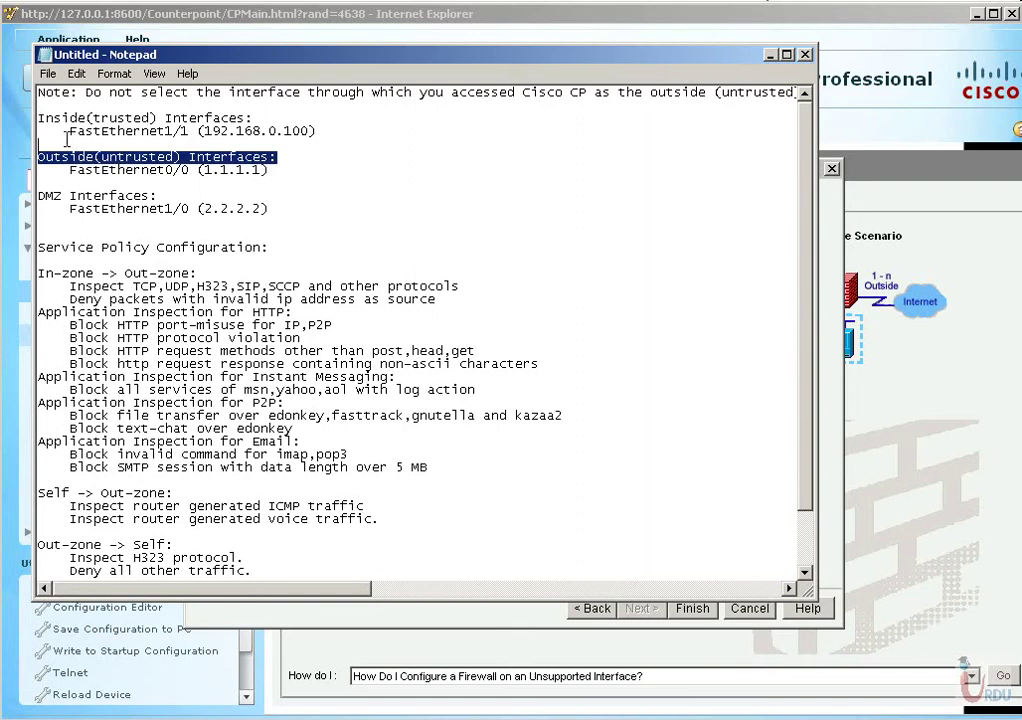
left_click_drag(270, 209, 32, 198)
left_click(54, 273)
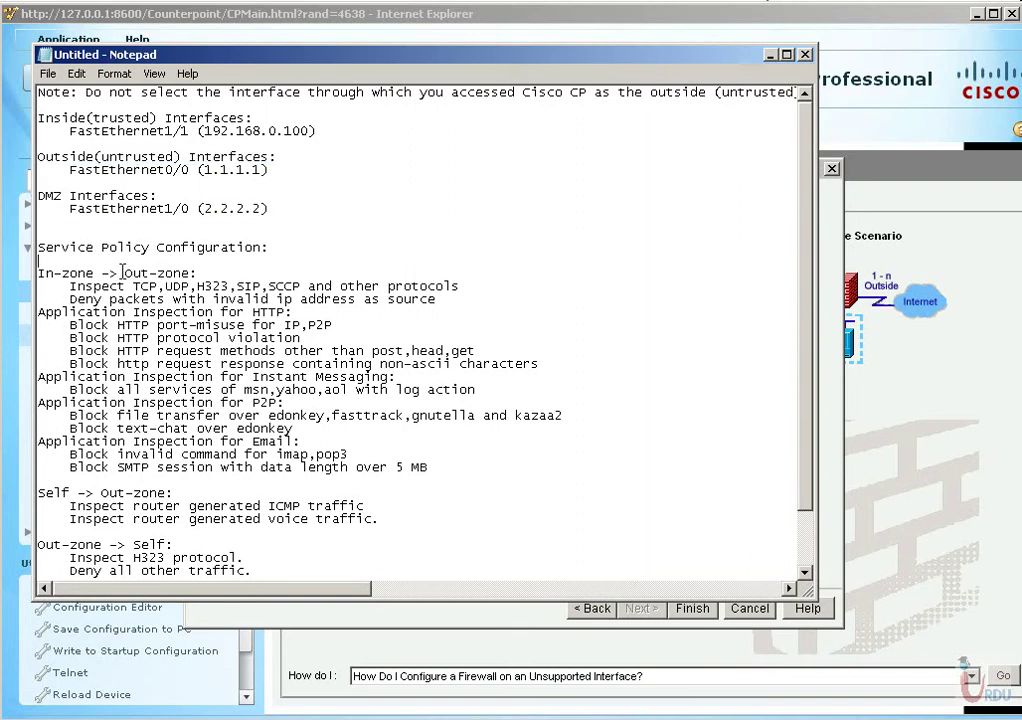
left_click_drag(38, 273, 206, 273)
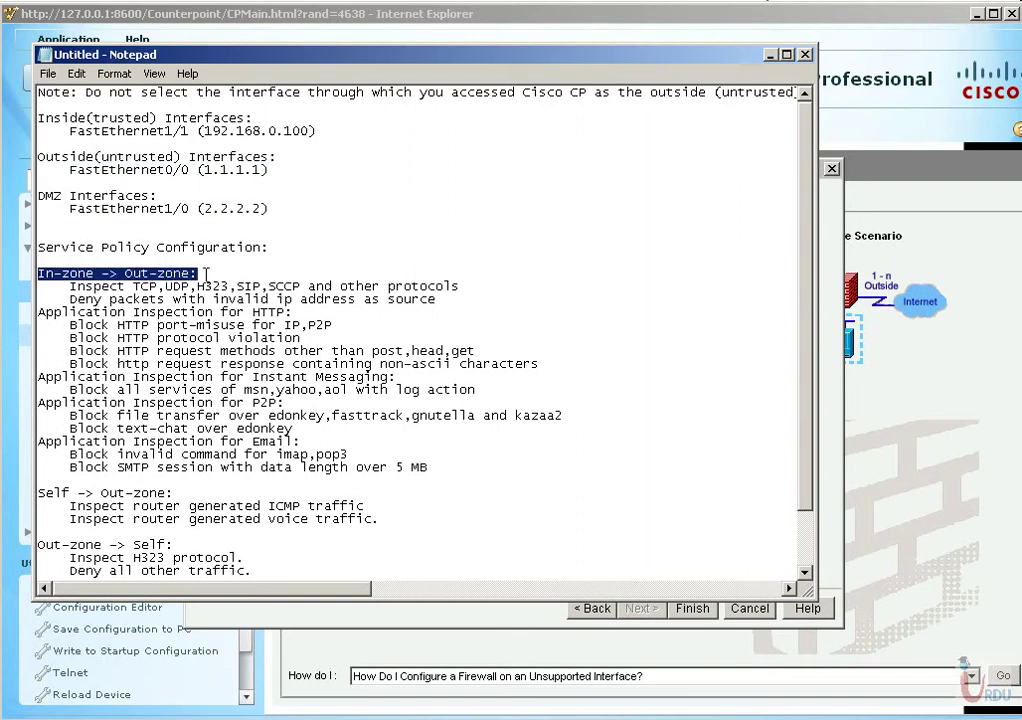
left_click_drag(70, 286, 460, 286)
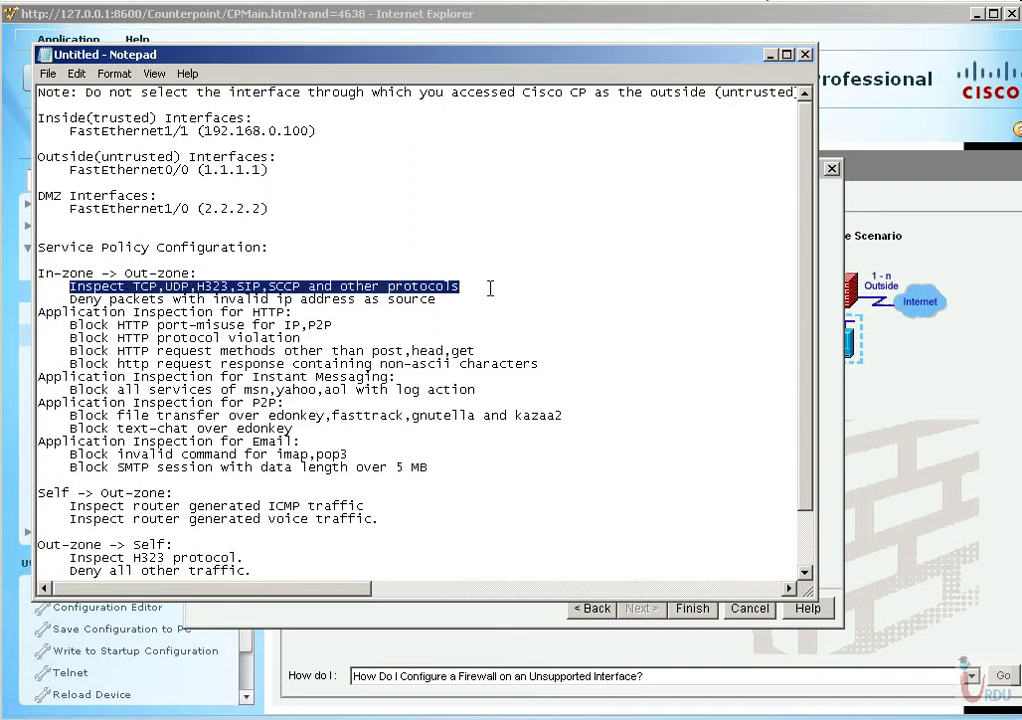
double_click(205, 299)
left_click(190, 299)
left_click_drag(69, 299, 673, 294)
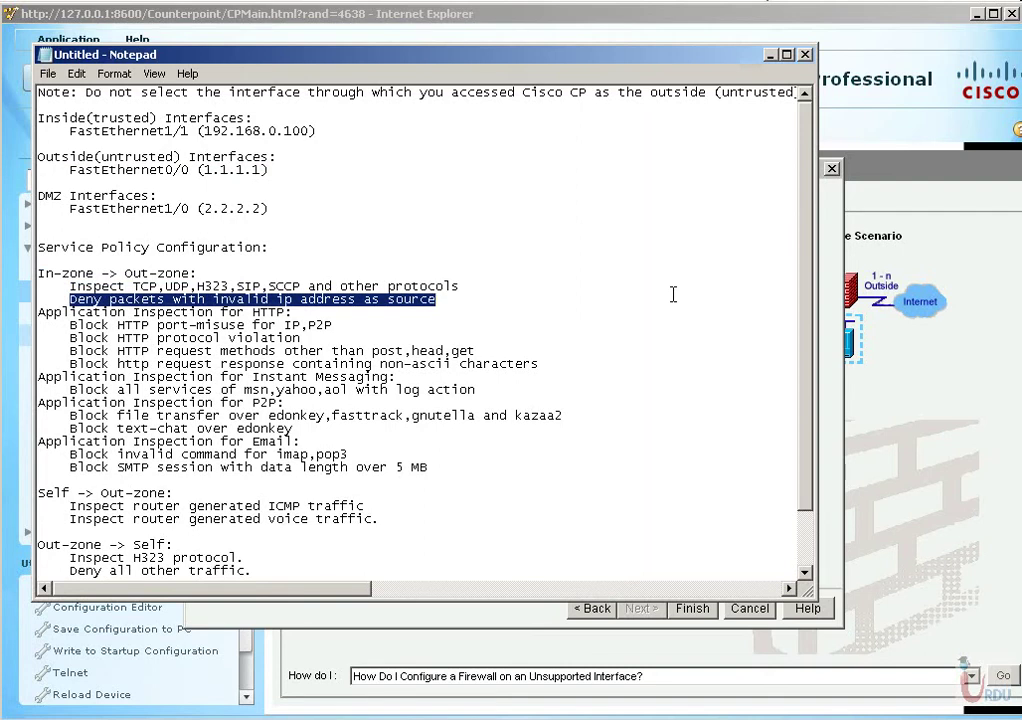
left_click_drag(204, 131, 268, 131)
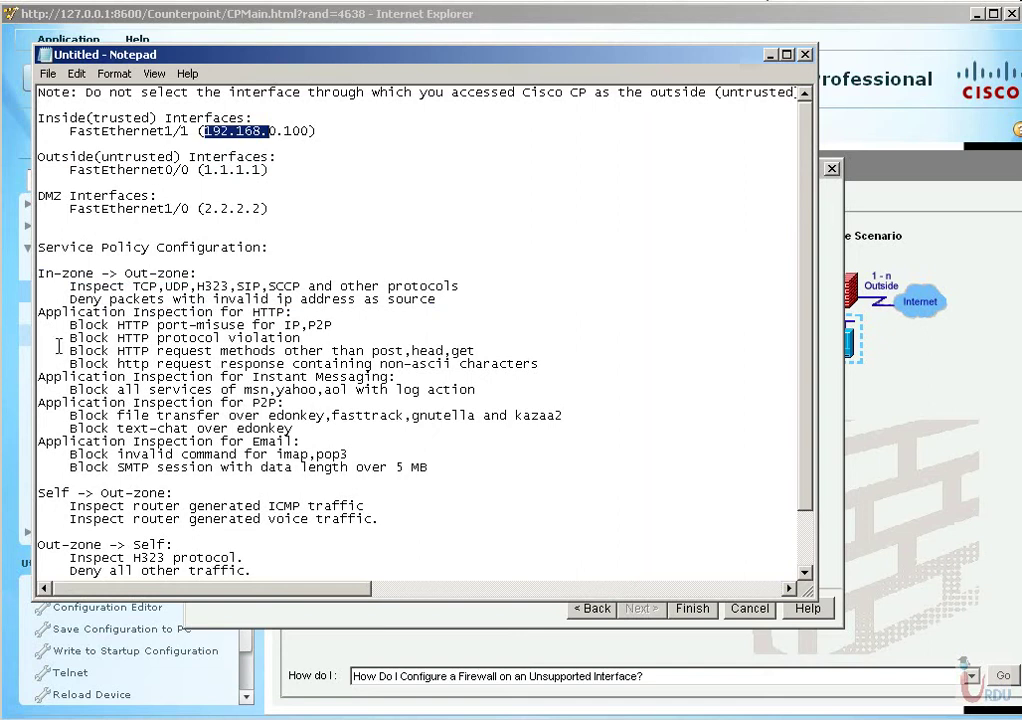
left_click_drag(56, 322, 345, 366)
left_click_drag(133, 364, 520, 387)
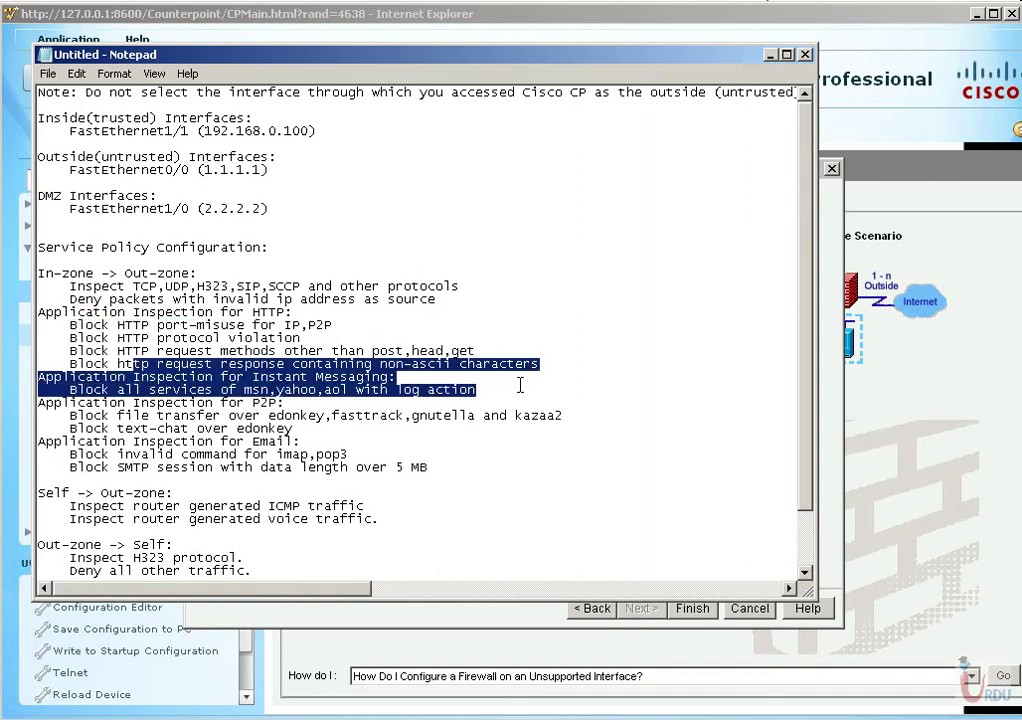
left_click_drag(140, 403, 598, 414)
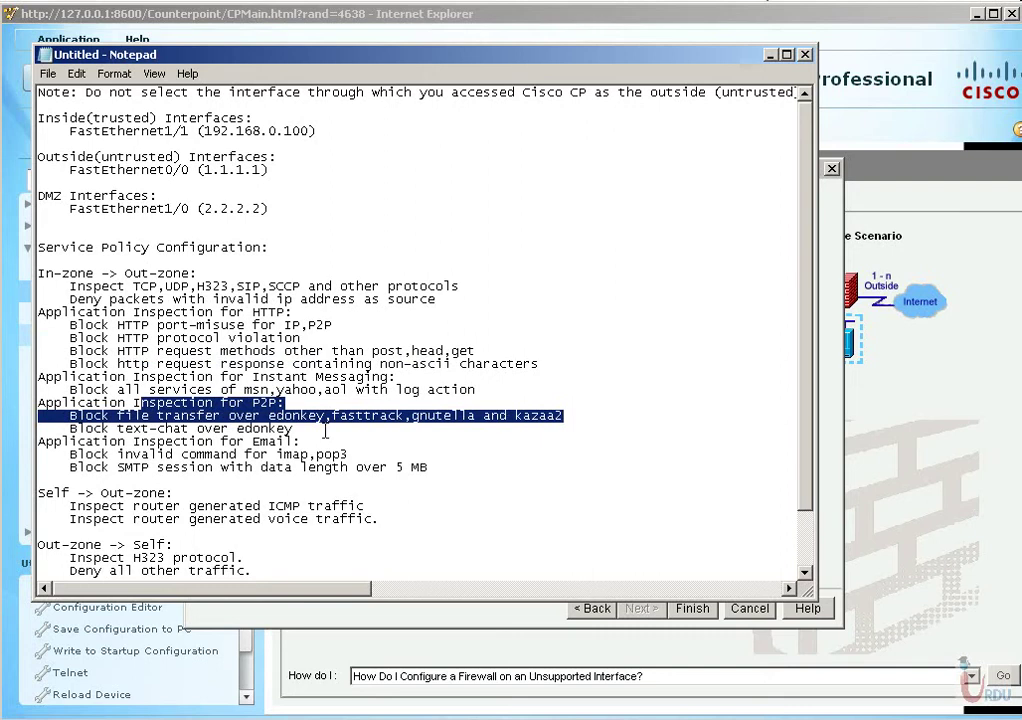
left_click_drag(165, 441, 507, 466)
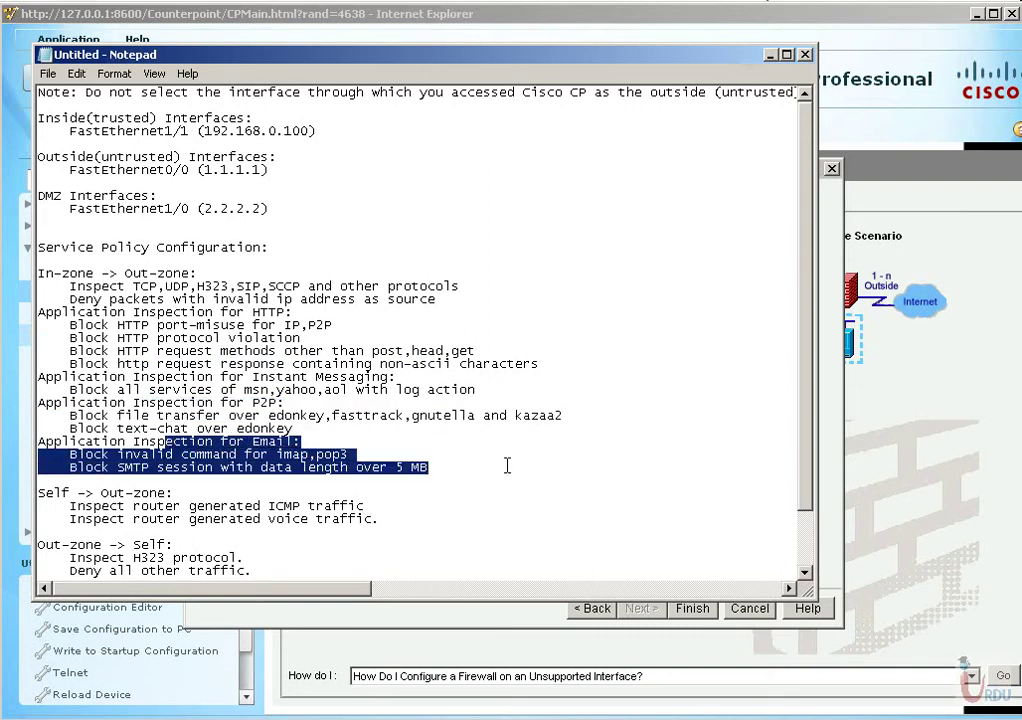
scroll(400, 470, "down", 2)
left_click_drag(77, 442, 41, 425)
left_click_drag(39, 480, 244, 510)
left_click_drag(55, 532, 221, 546)
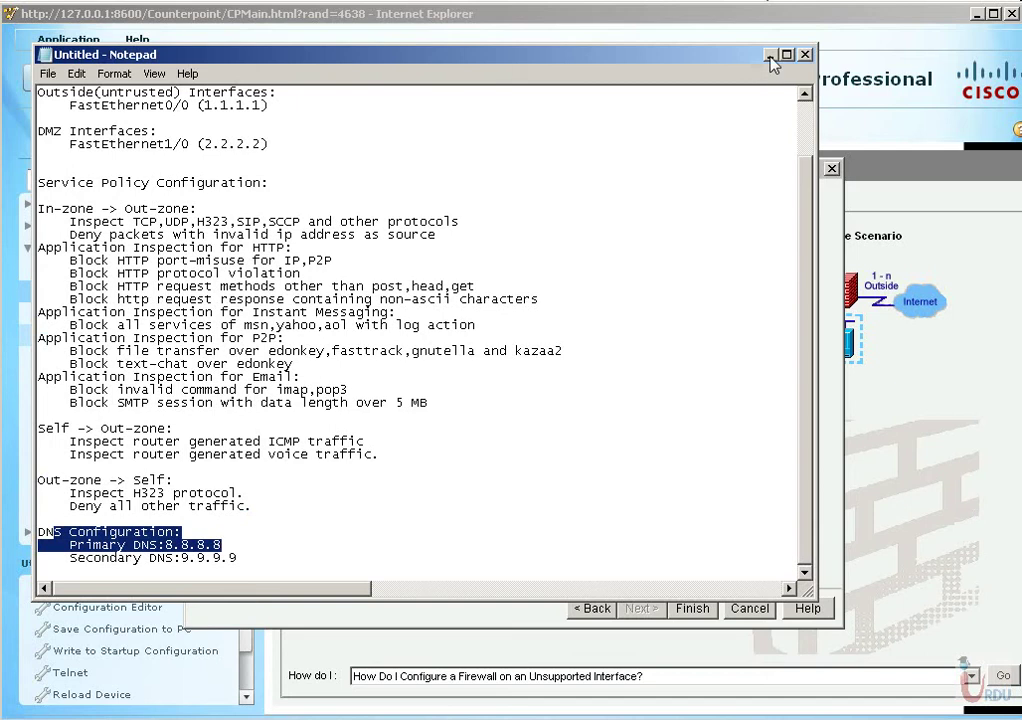
left_click(595, 312)
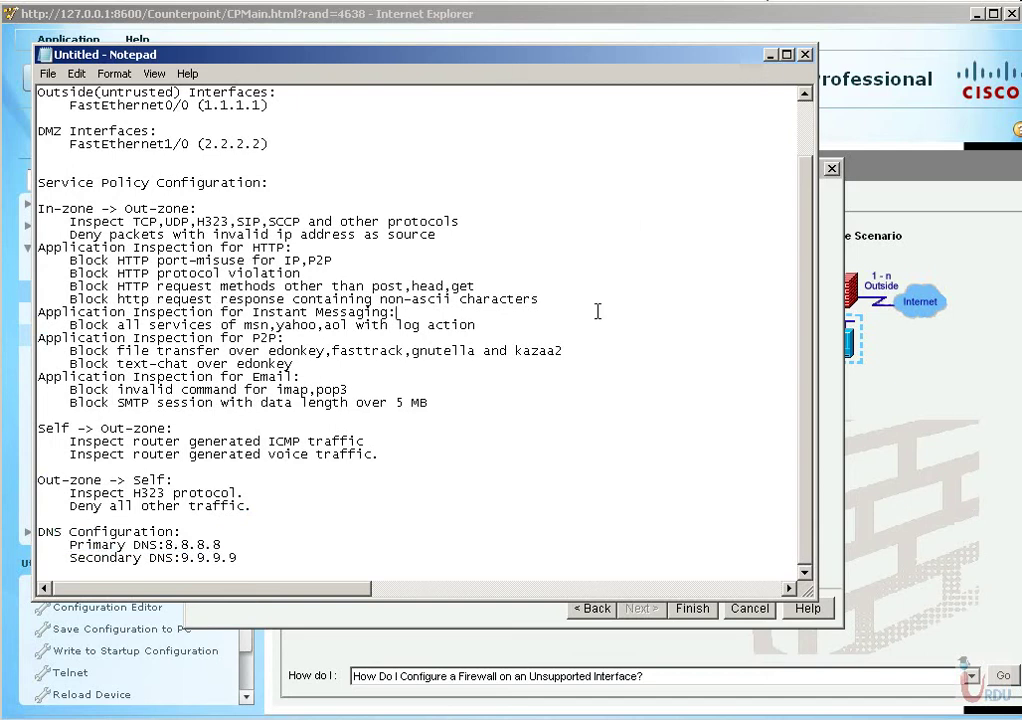
key("ctrl+a")
key("Delete")
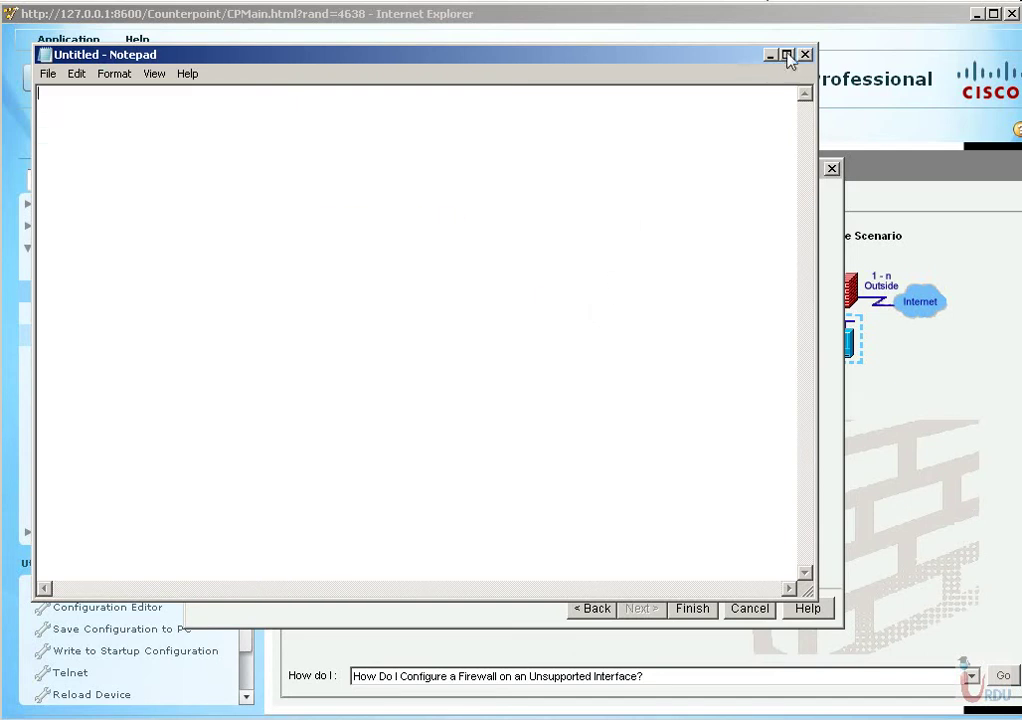
Finish the wizard, paste all delivery commands into Notepad, then deliver the 384 commands to R1.
left_click(773, 56)
left_click(693, 610)
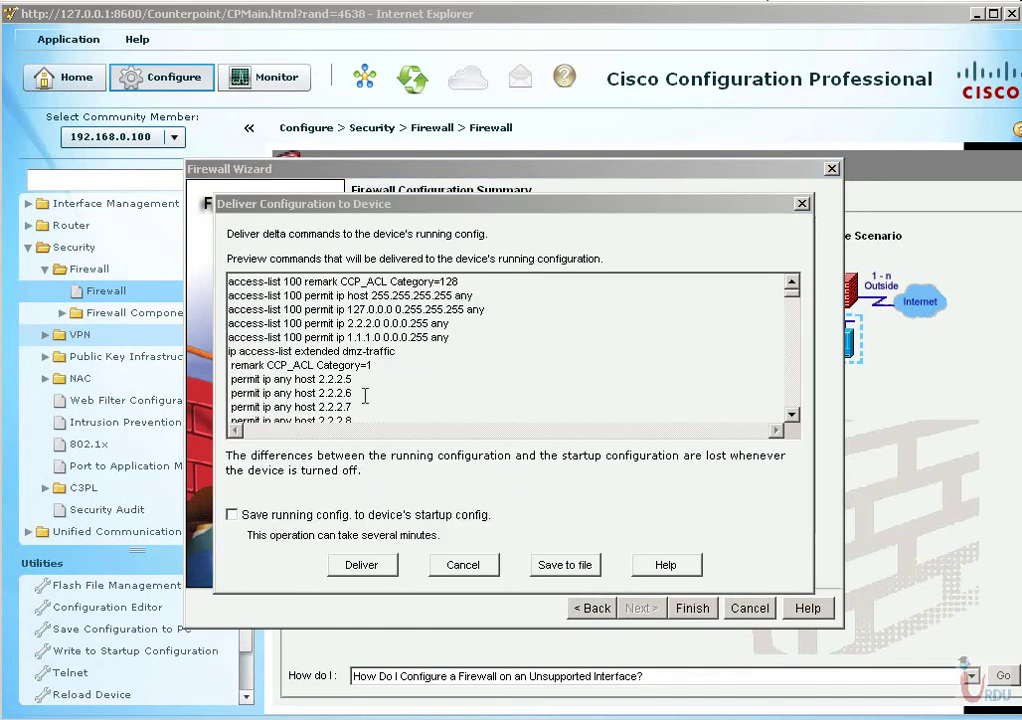
left_click(390, 323)
key("ctrl+a")
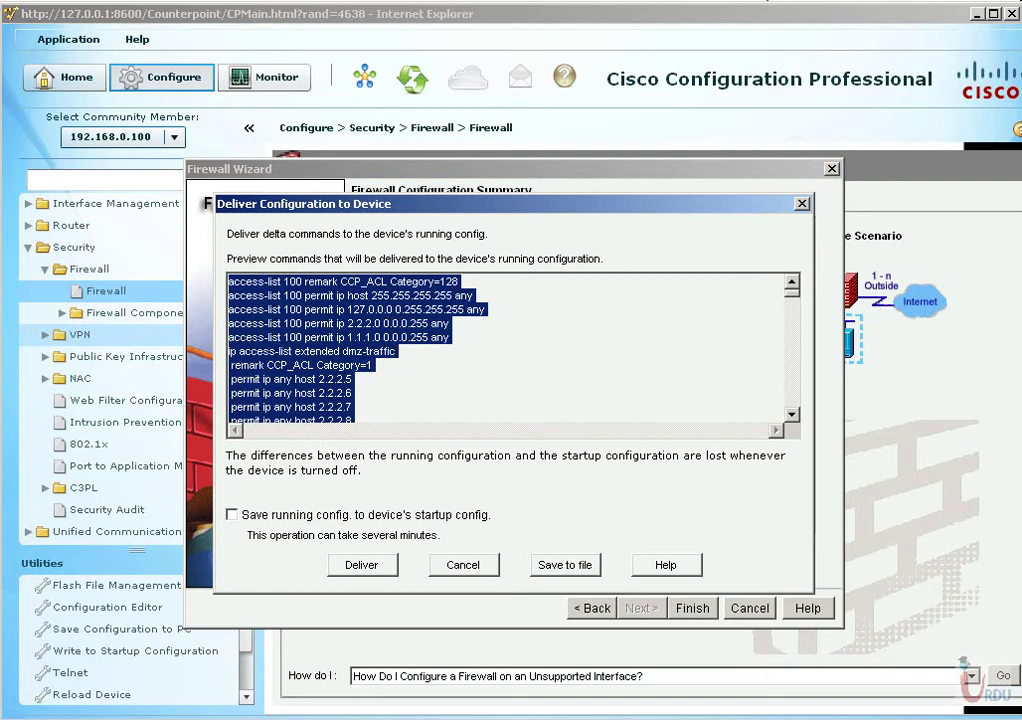
key("ctrl+v")
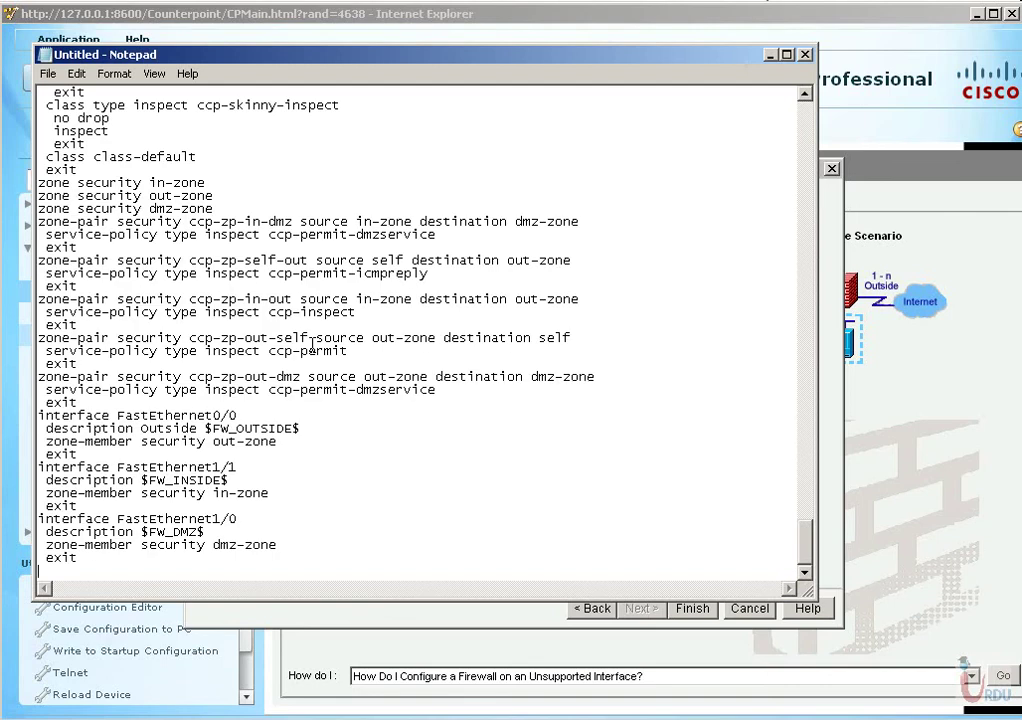
key("ctrl+Home")
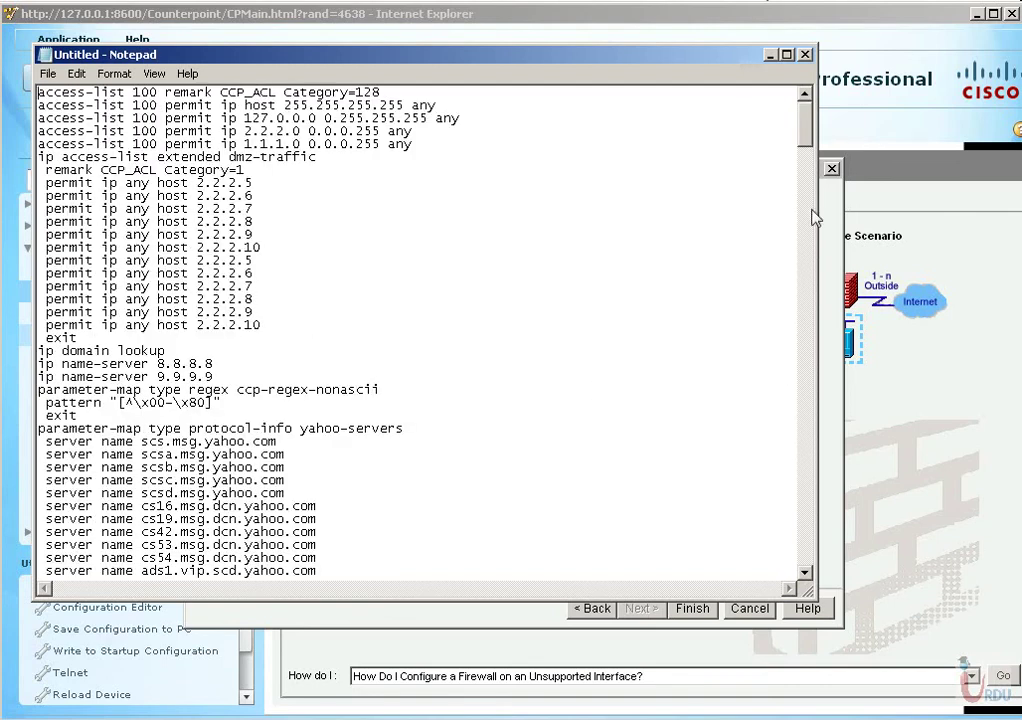
left_click(768, 56)
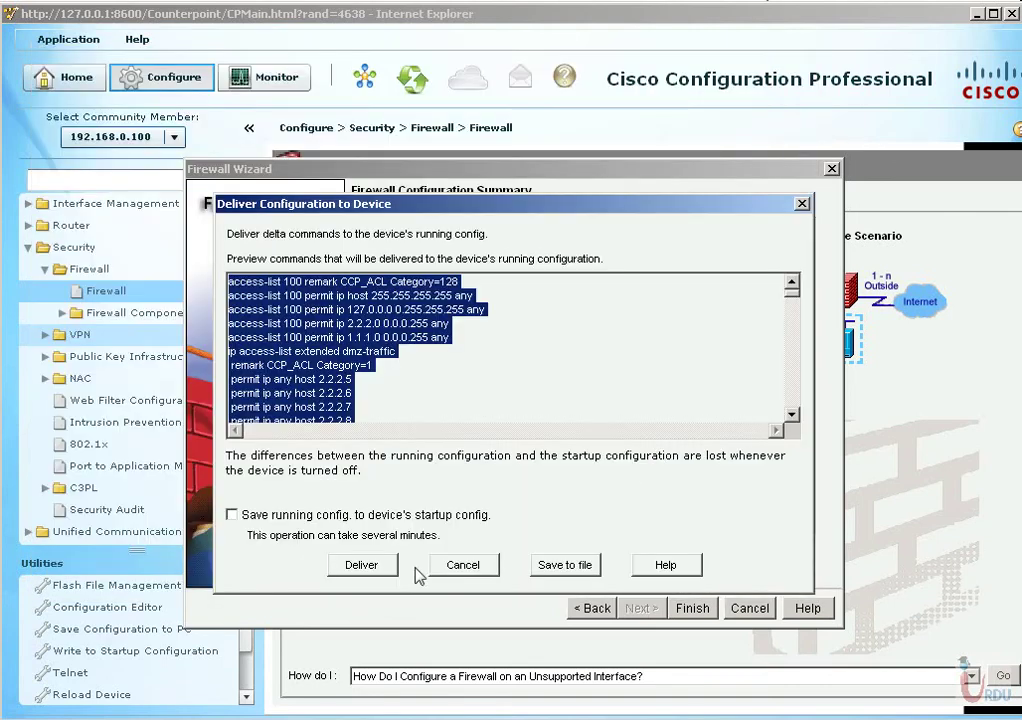
left_click(362, 565)
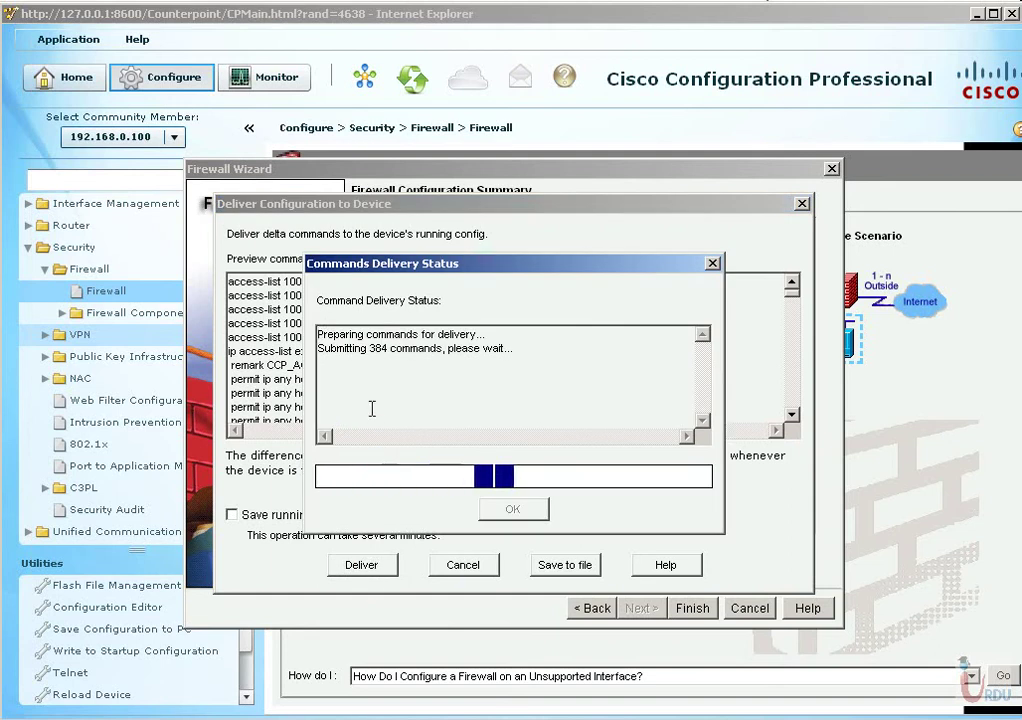
Restore Notepad and highlight the access-list lines, including the dmz-traffic permit host entries.
left_click(388, 710)
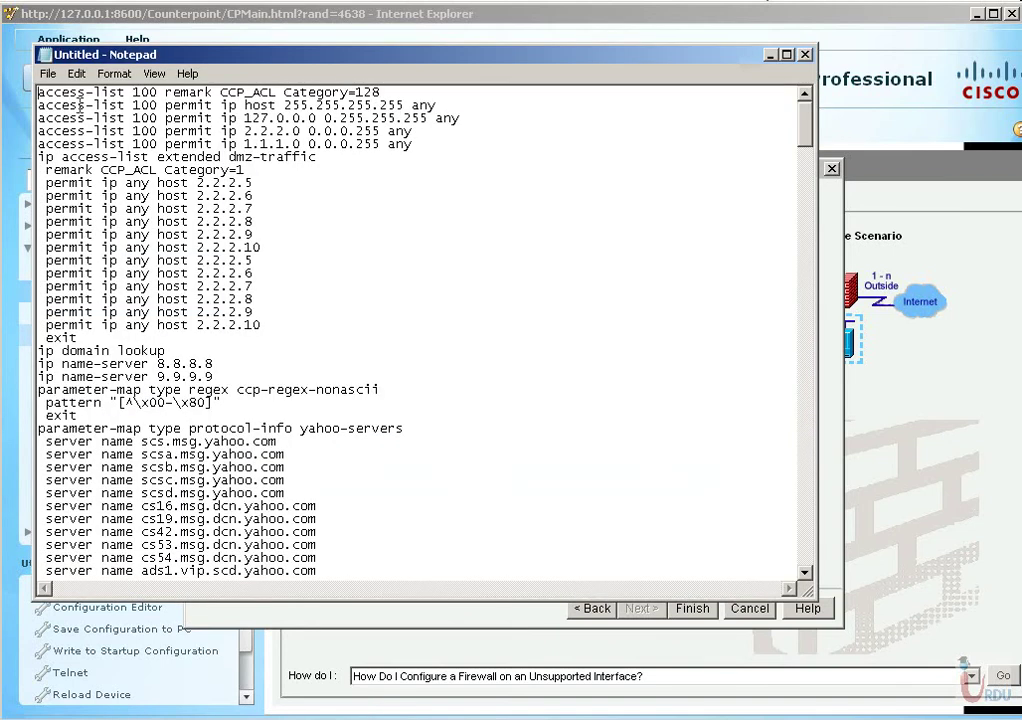
left_click_drag(42, 93, 426, 145)
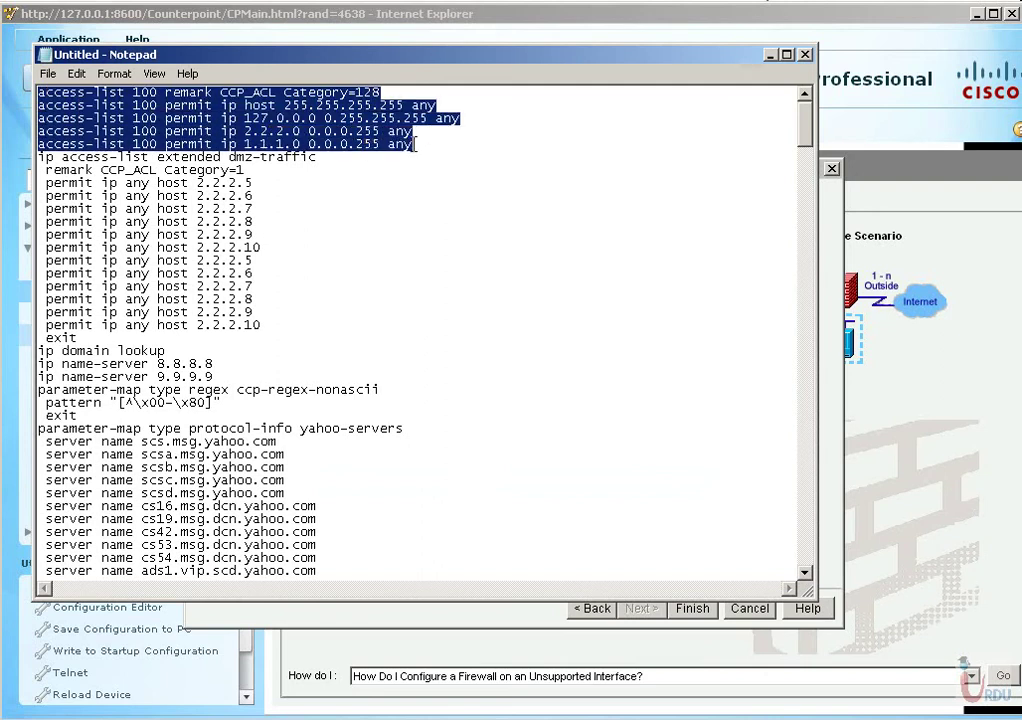
left_click(221, 105)
left_click_drag(221, 105, 435, 153)
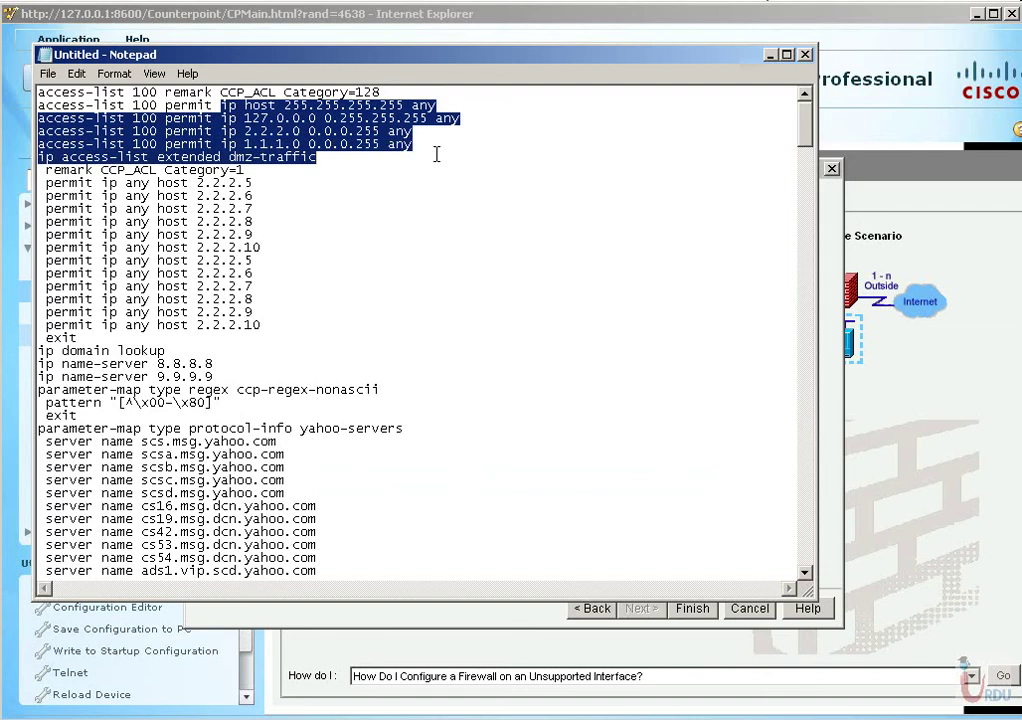
left_click(258, 196)
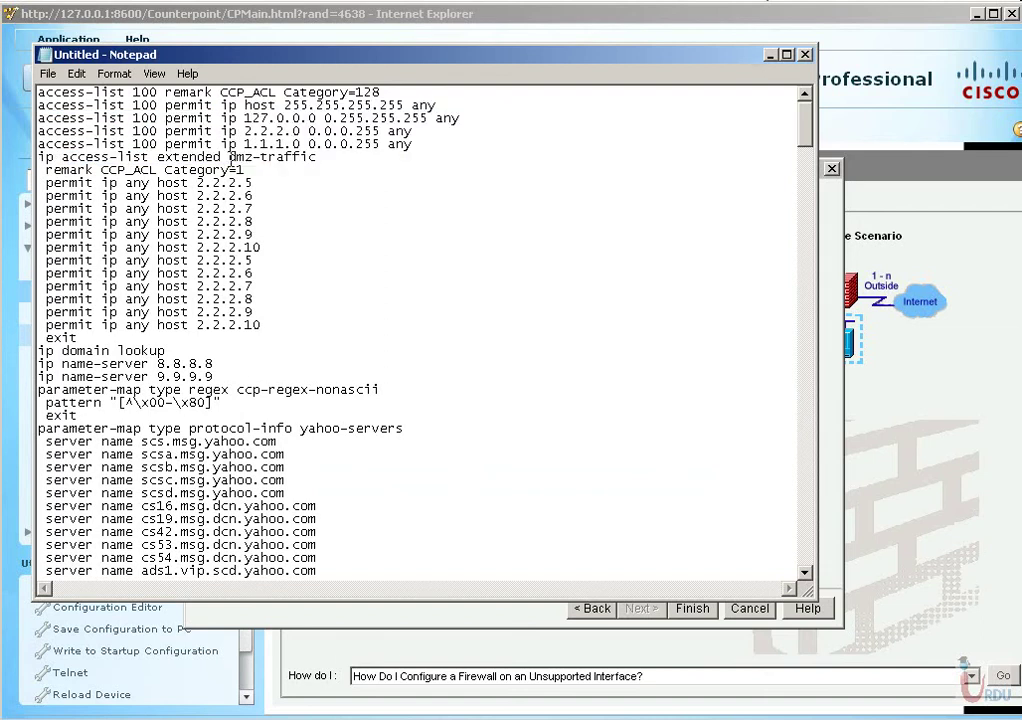
left_click_drag(38, 157, 300, 330)
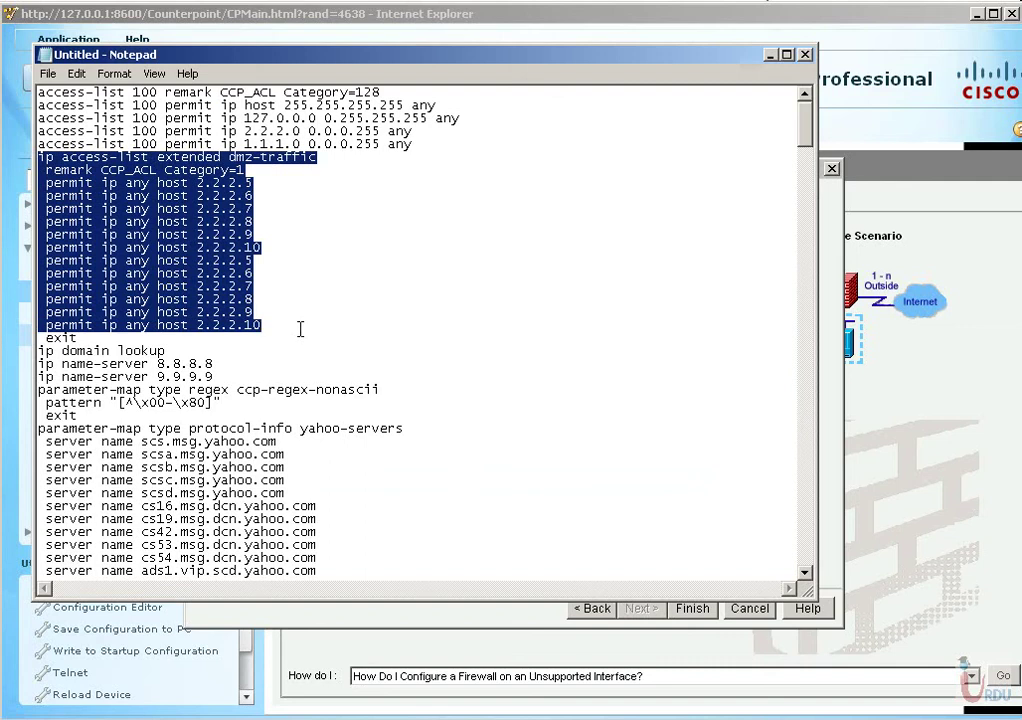
left_click(216, 263)
left_click_drag(108, 160, 177, 248)
left_click(205, 196)
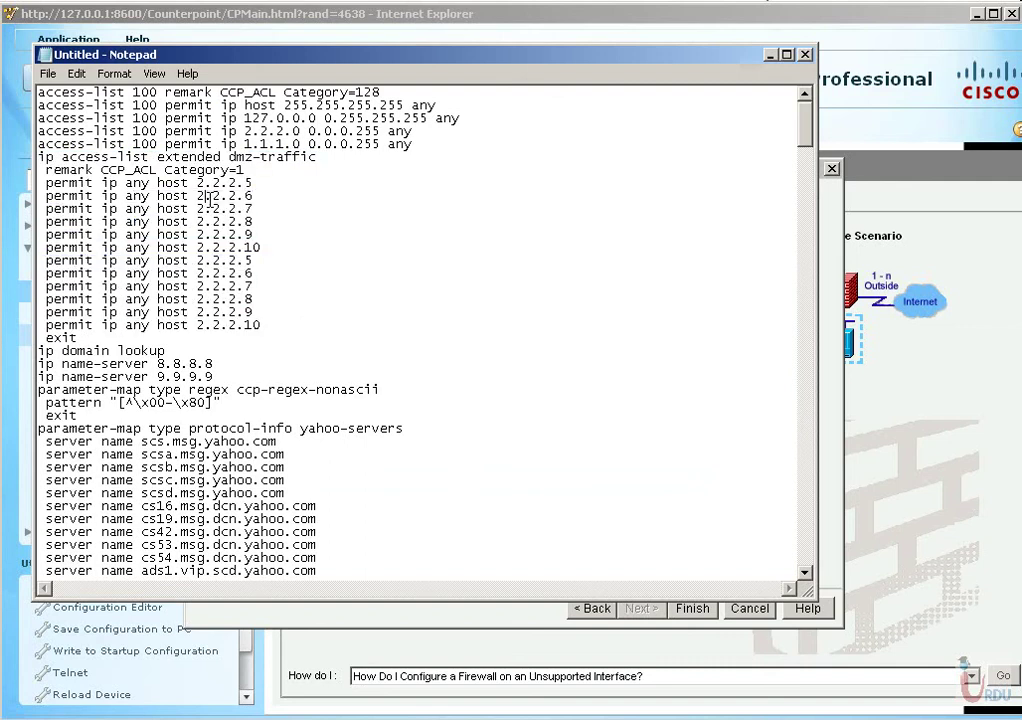
left_click_drag(190, 170, 295, 316)
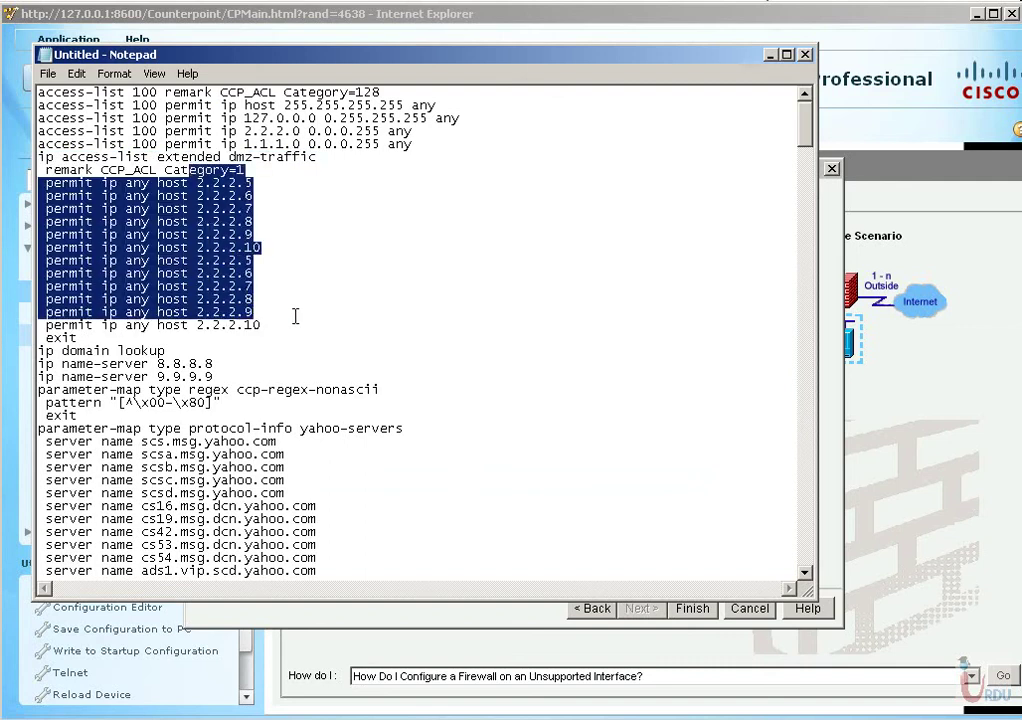
Scroll through the DNS parameter maps and class maps, highlighting the ccp-http-blockparam class map.
scroll(295, 316, "down", 1)
left_click_drag(141, 312, 250, 364)
scroll(312, 386, "down", 1)
left_click(265, 325)
left_click_drag(95, 312, 215, 335)
scroll(418, 360, "down", 2)
left_click_drag(141, 280, 305, 441)
scroll(316, 468, "down", 7)
scroll(315, 466, "down", 16)
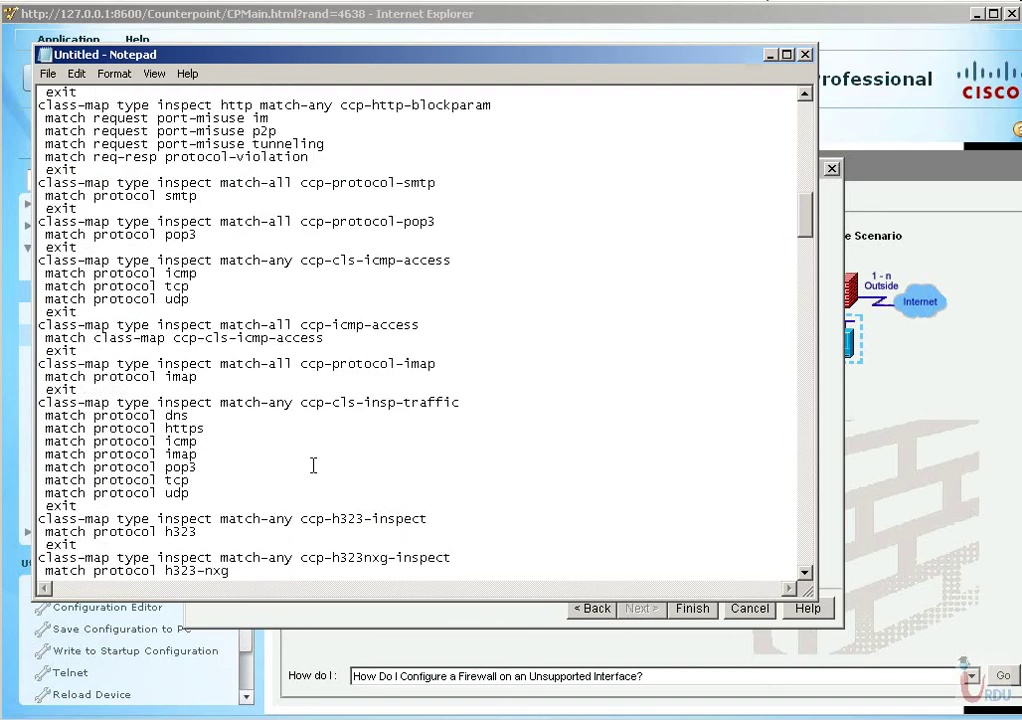
scroll(313, 464, "up", 17)
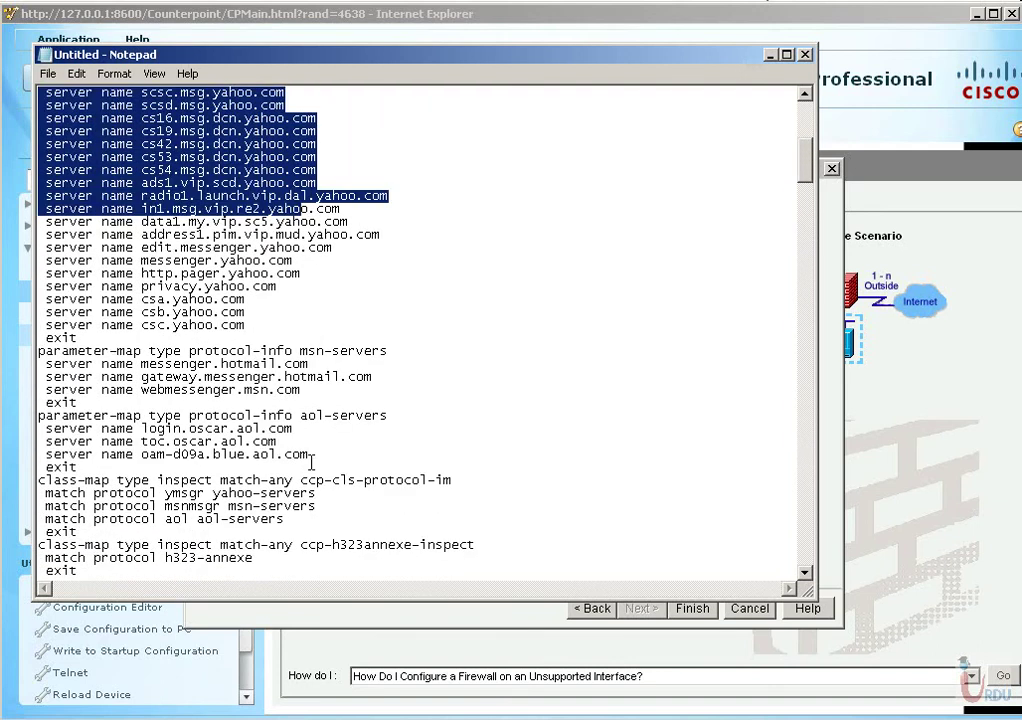
scroll(311, 462, "down", 8)
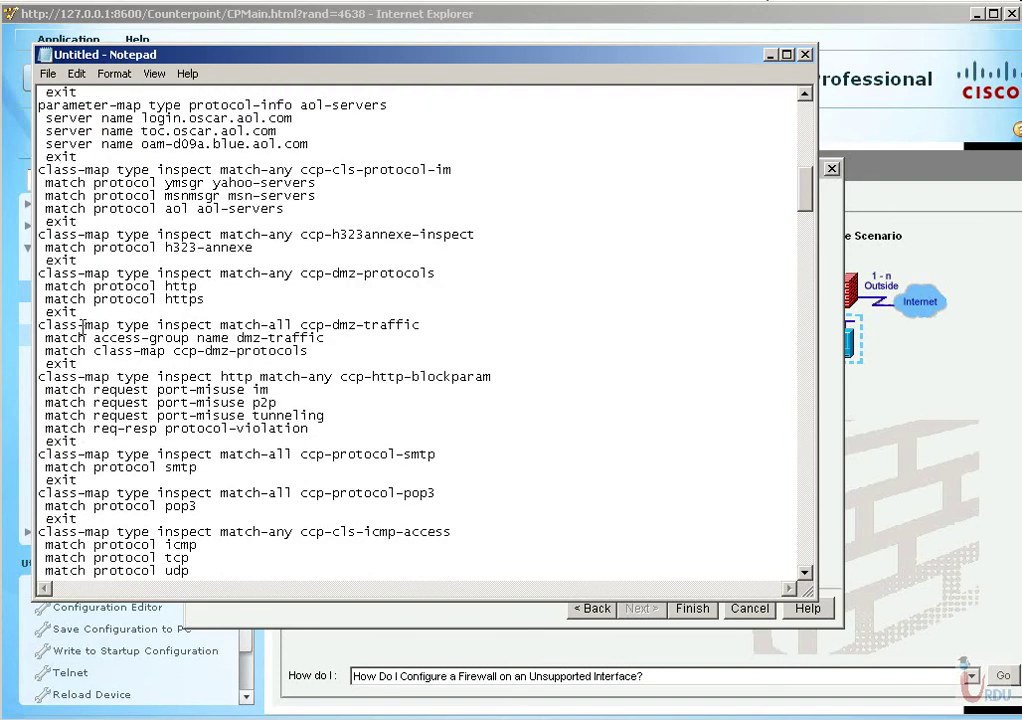
left_click_drag(77, 325, 268, 352)
left_click_drag(38, 377, 293, 416)
scroll(325, 434, "down", 15)
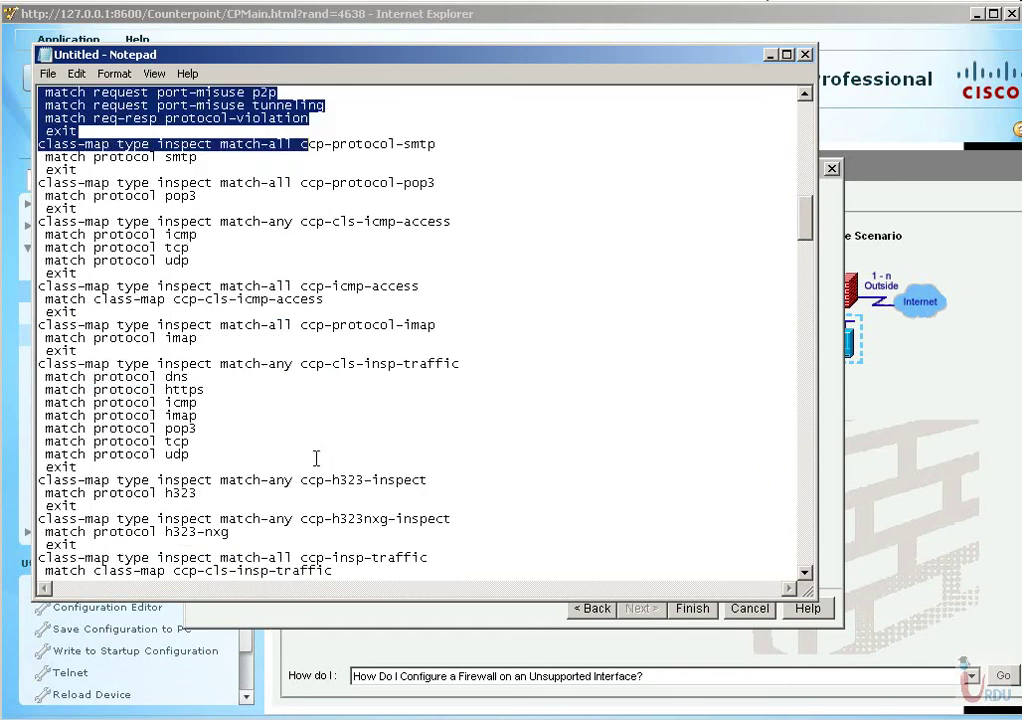
scroll(321, 434, "down", 9)
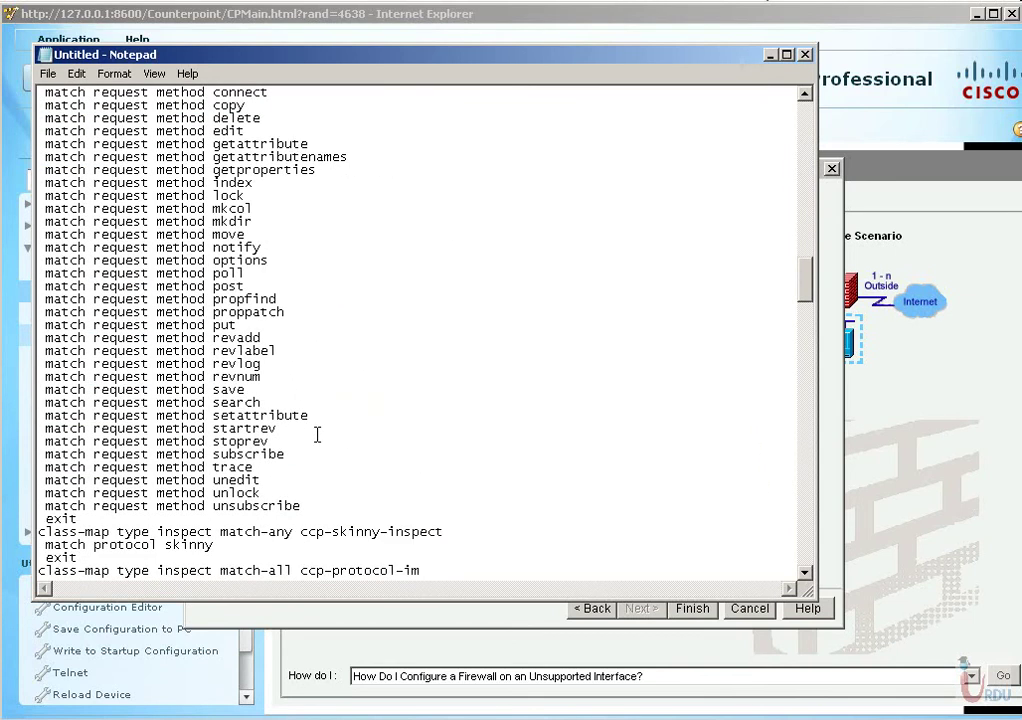
Search the pasted configuration for 'po' to jump to the policy-map section.
key("ctrl+f")
type("policy")
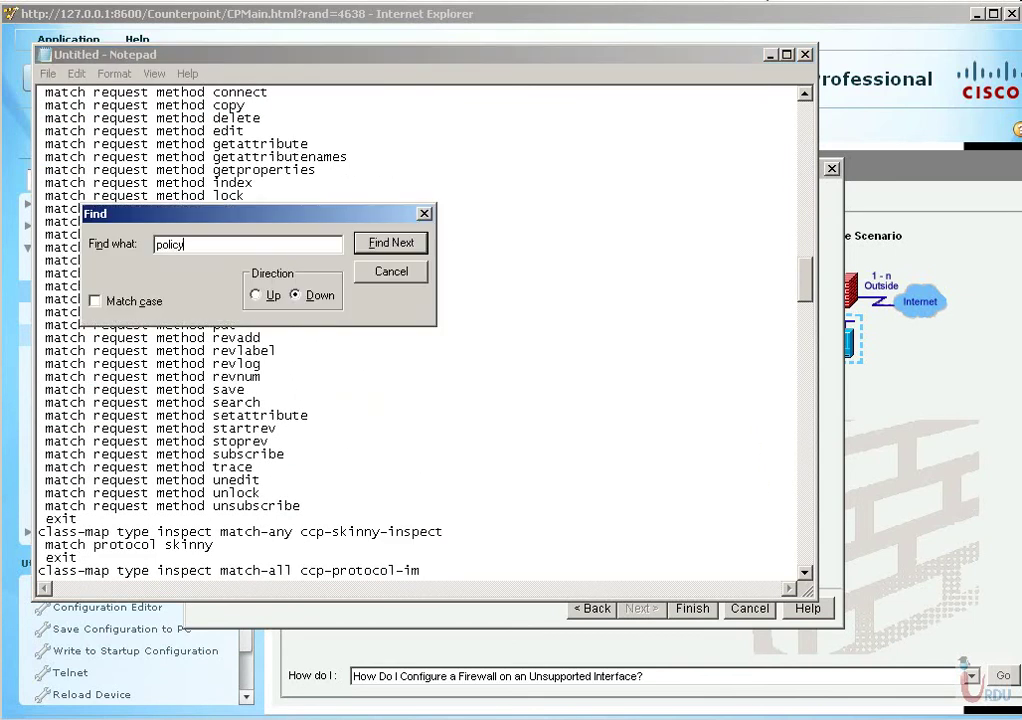
key("Return")
key("Escape")
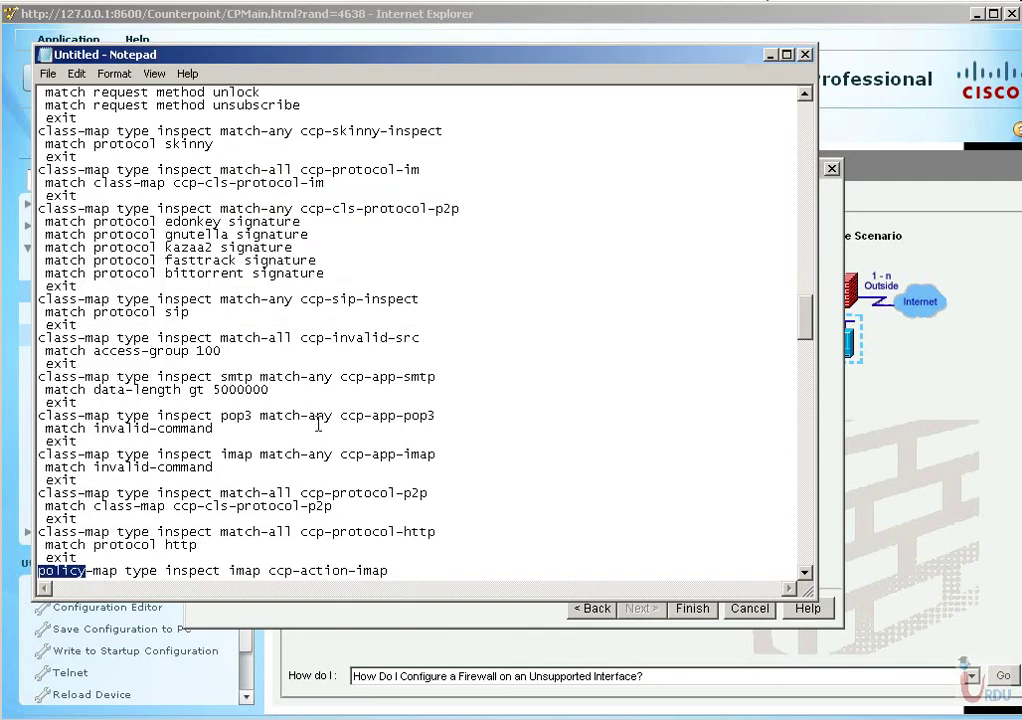
scroll(206, 414, "down", 4)
Highlight the ccp-action-imap policy name and scroll through the ccp-inspect policy maps.
left_click_drag(275, 415, 390, 416)
left_click(279, 416)
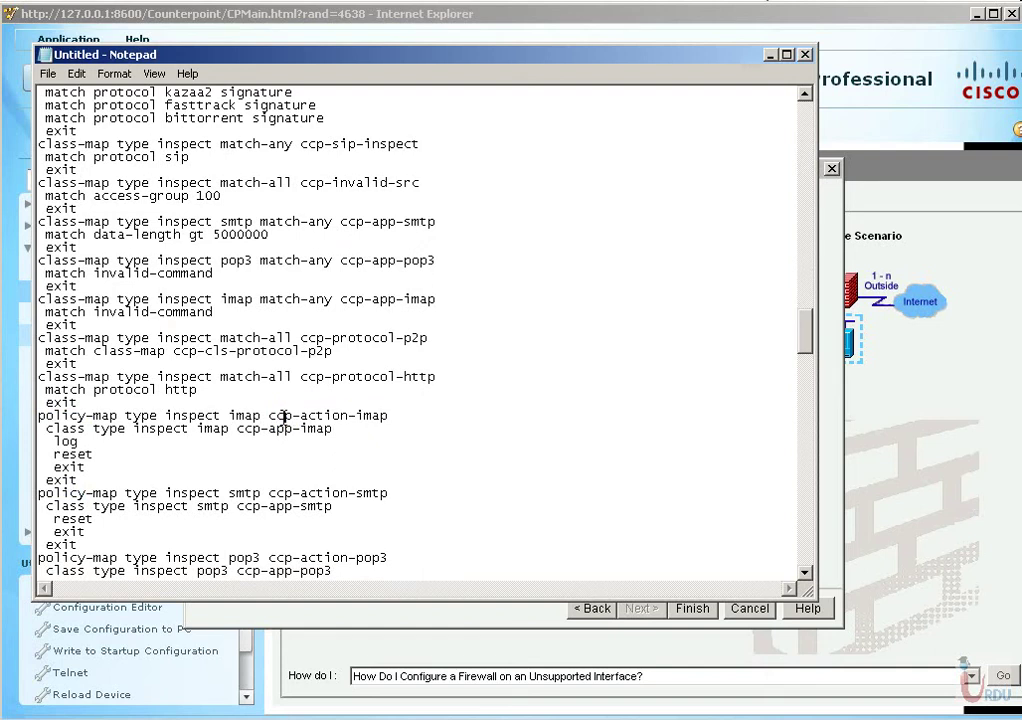
left_click_drag(268, 416, 398, 419)
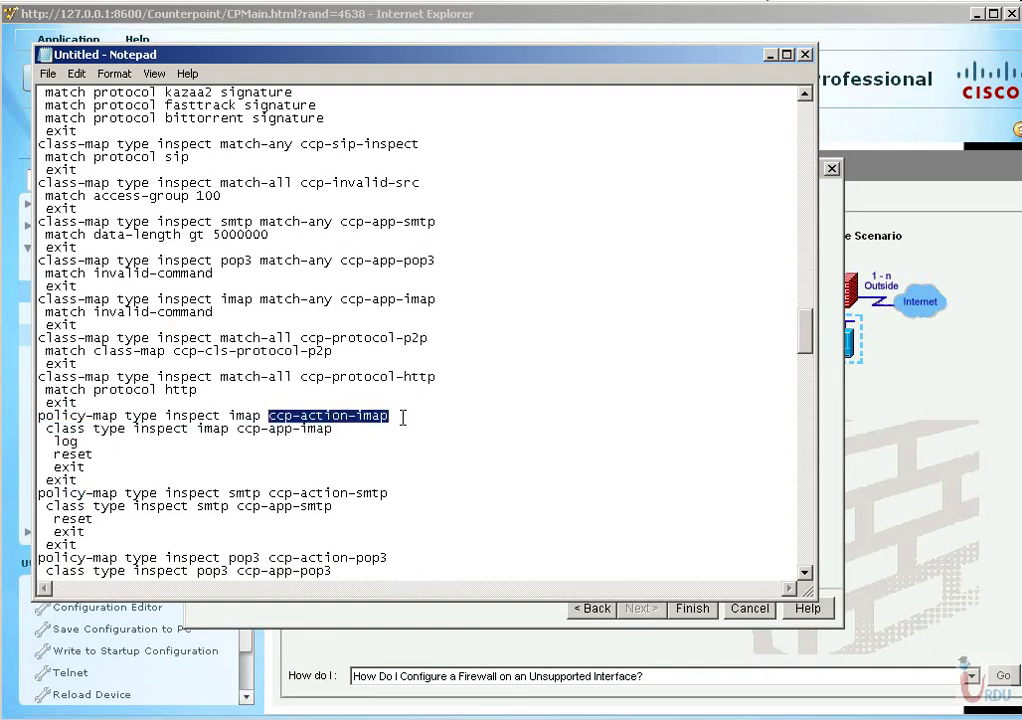
left_click(333, 421)
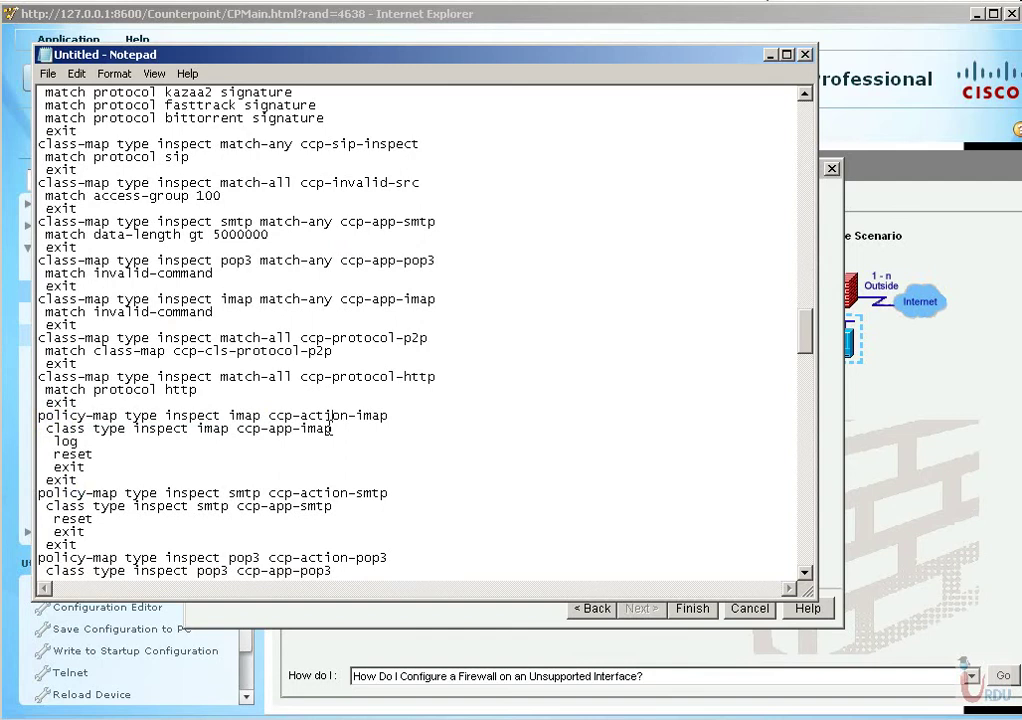
scroll(329, 428, "down", 10)
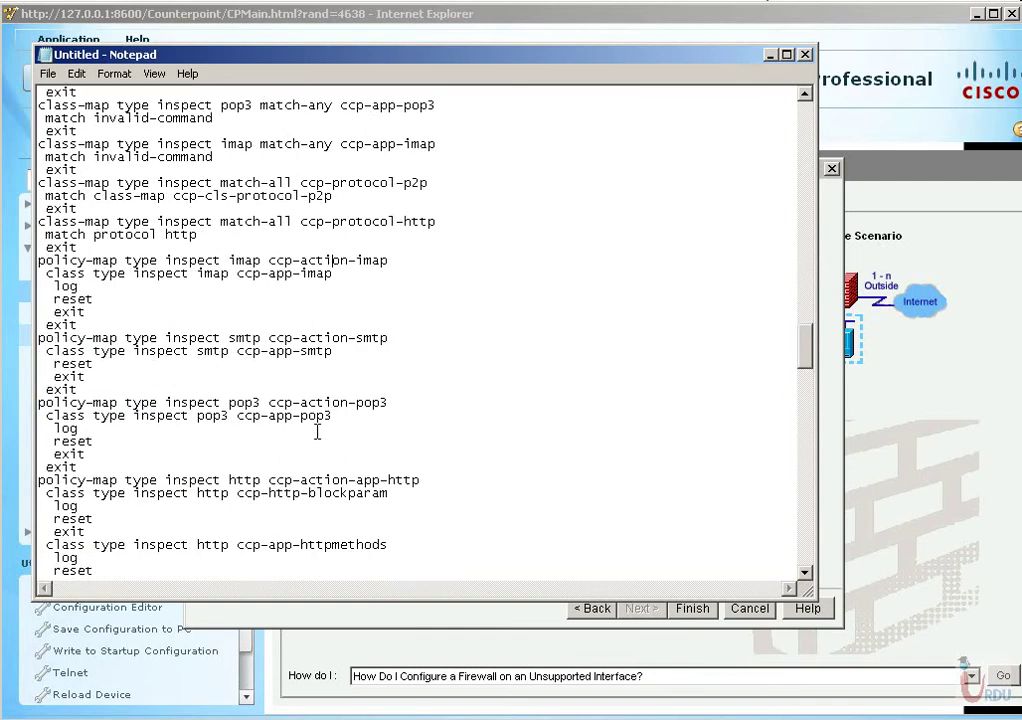
scroll(318, 430, "down", 9)
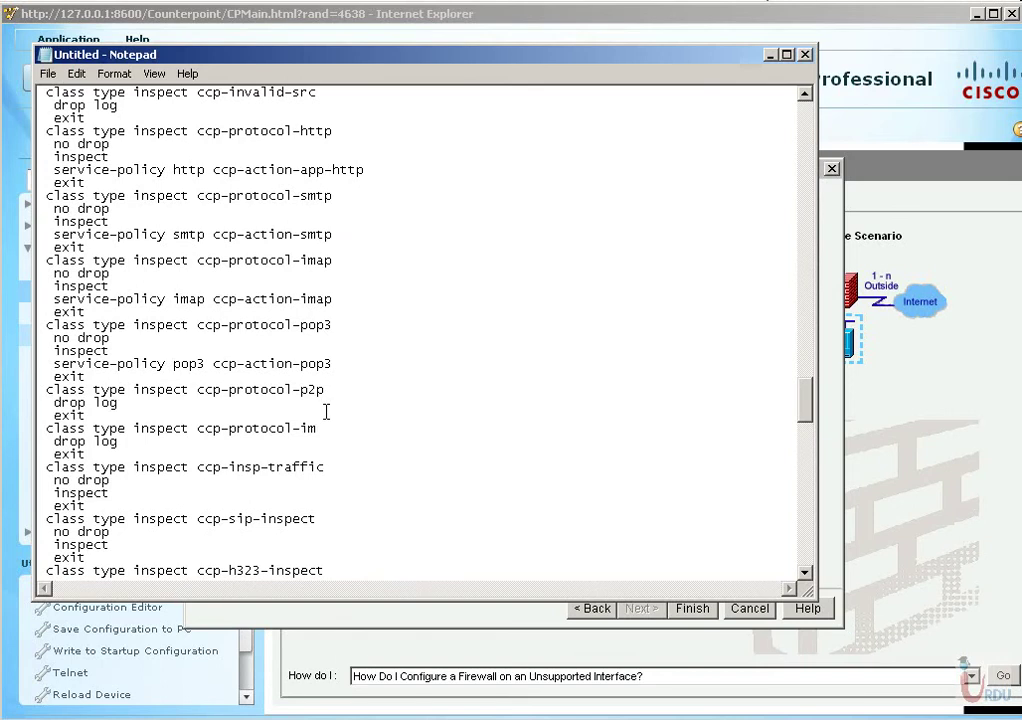
Search the configuration for 'zon' to jump to the zone definitions.
key("ctrl+f")
type("zon")
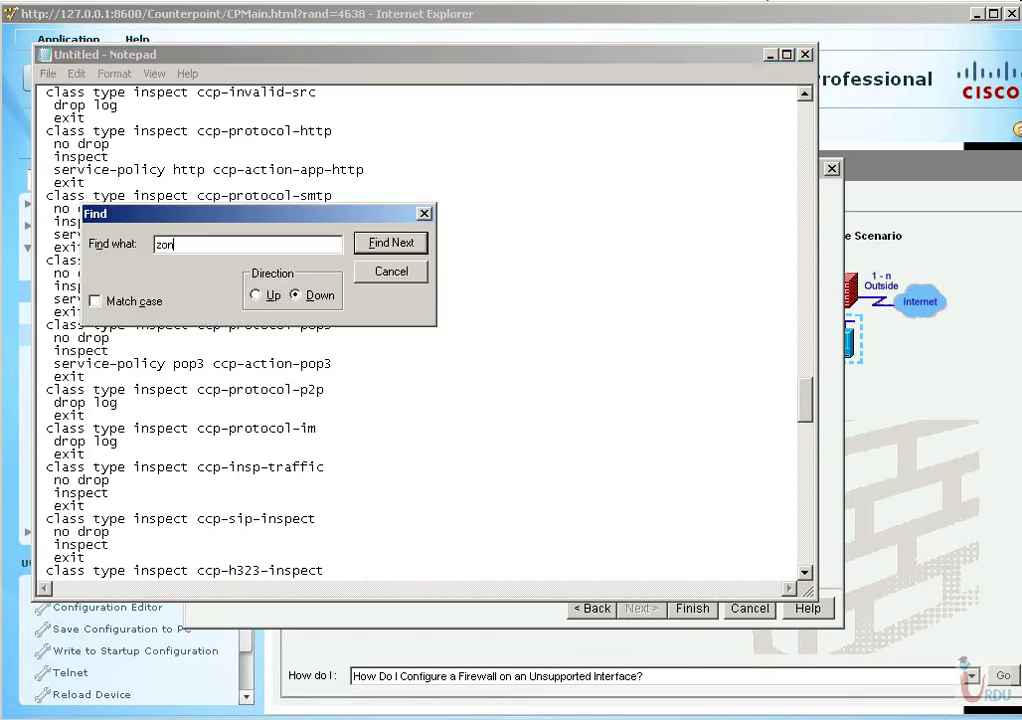
key("Return")
key("Return")
key("Return")
key("Return")
key("Return")
key("Return")
key("Return")
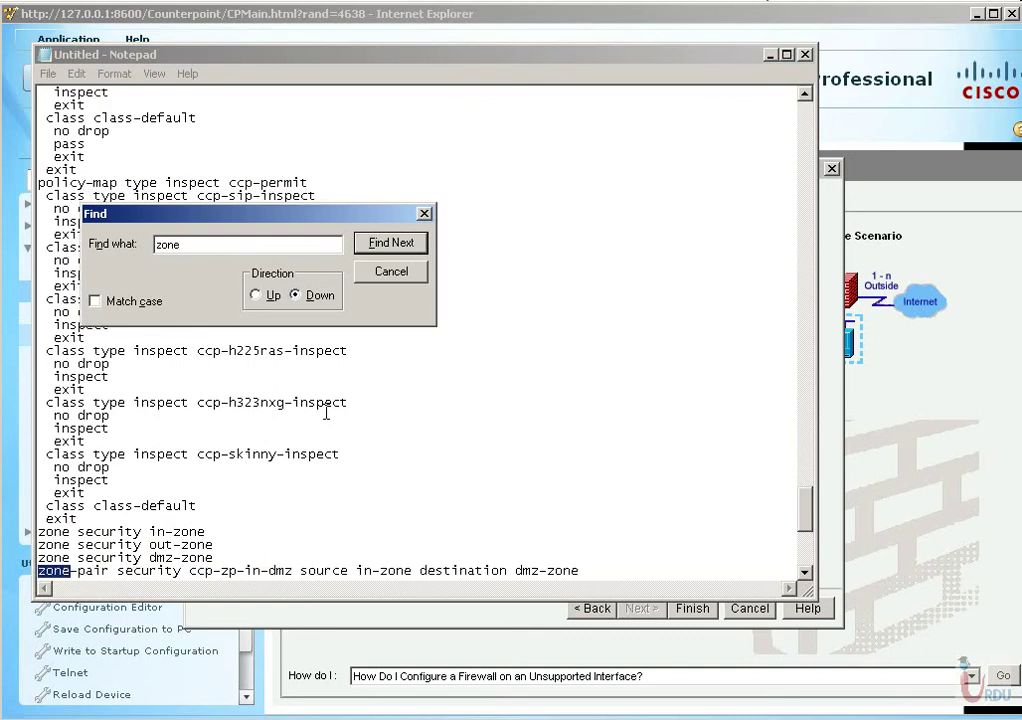
key("Escape")
scroll(330, 412, "down", 6)
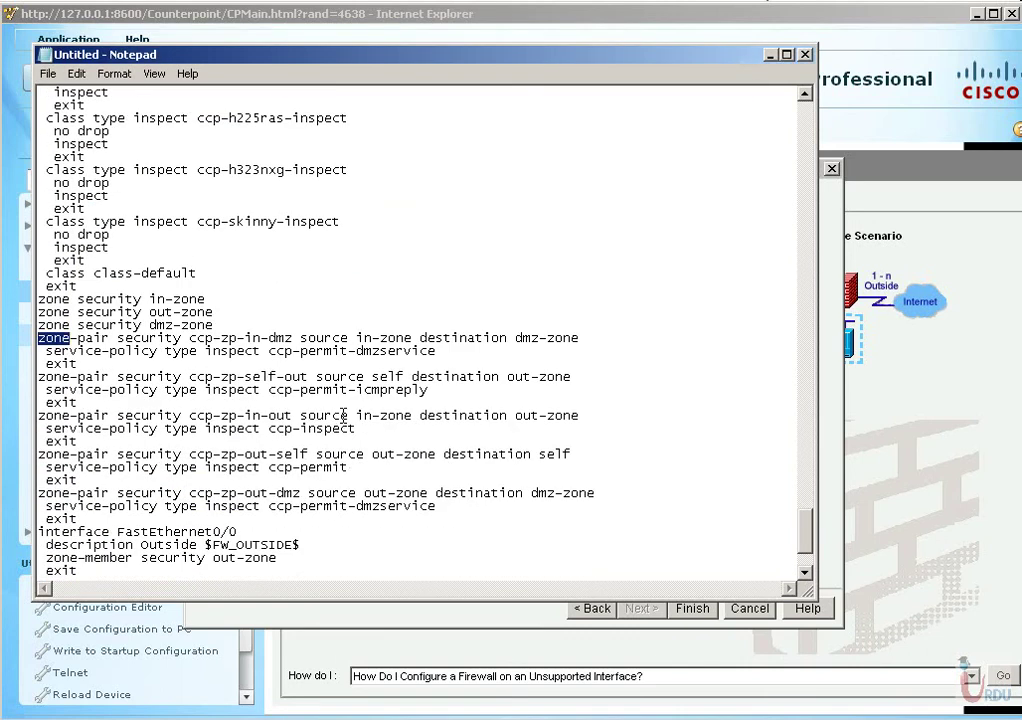
Highlight the ccp-zp-in-dmz pair (in-zone to dmz-zone) and the ccp-zp-self-out pair with their policies.
double_click(96, 338)
left_click(84, 340)
left_click_drag(190, 340, 291, 341)
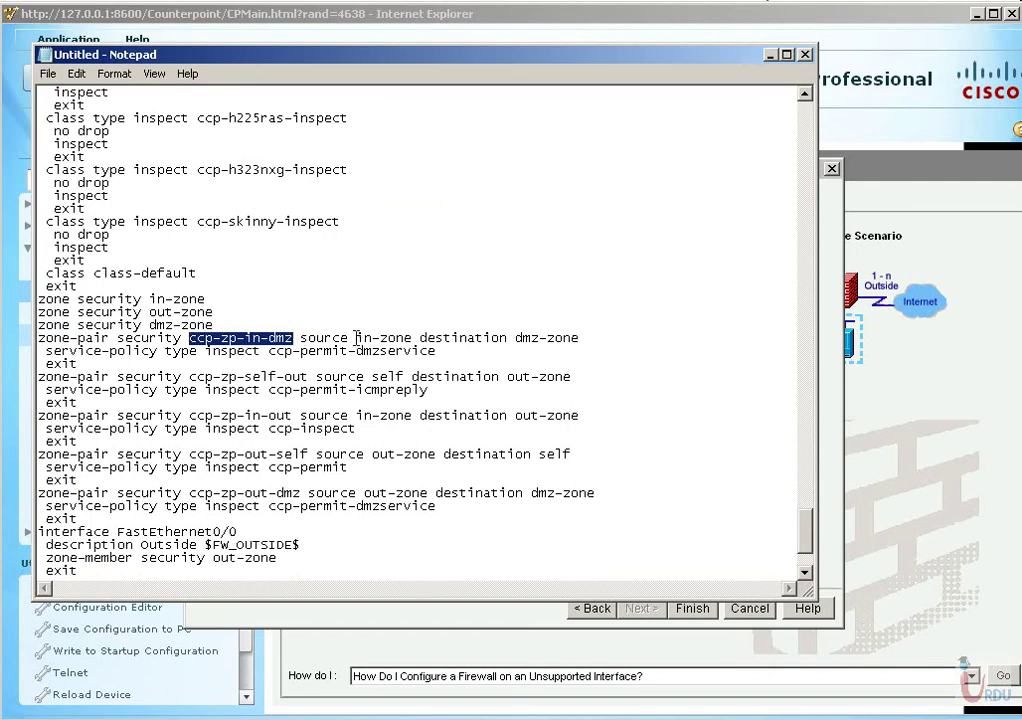
left_click_drag(356, 338, 403, 338)
left_click_drag(513, 338, 580, 338)
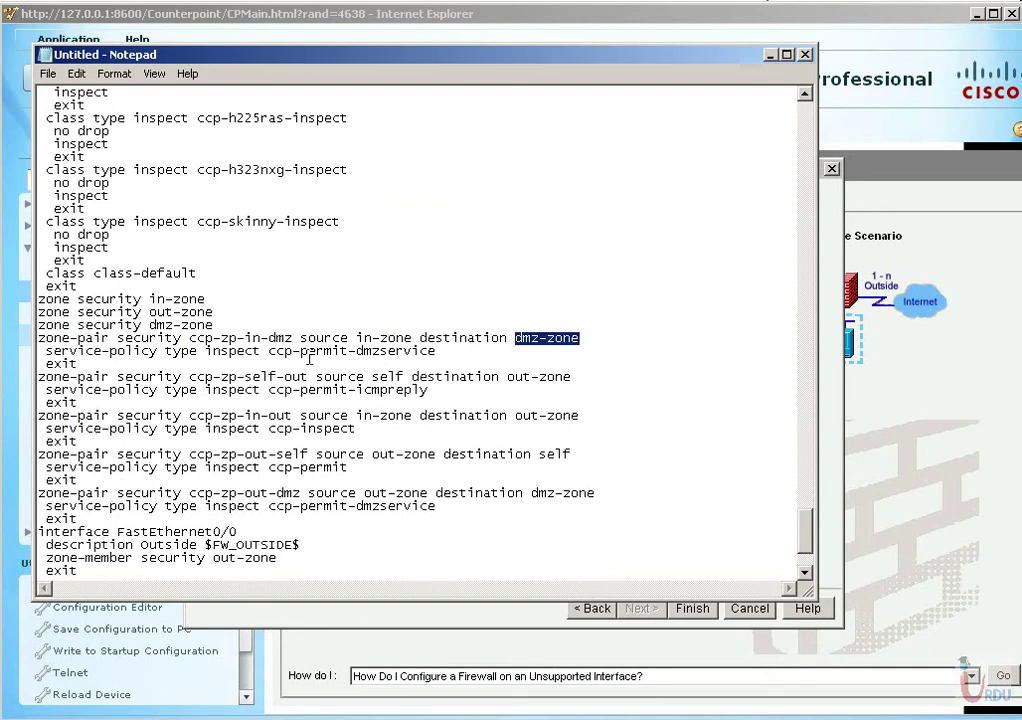
left_click_drag(53, 338, 430, 352)
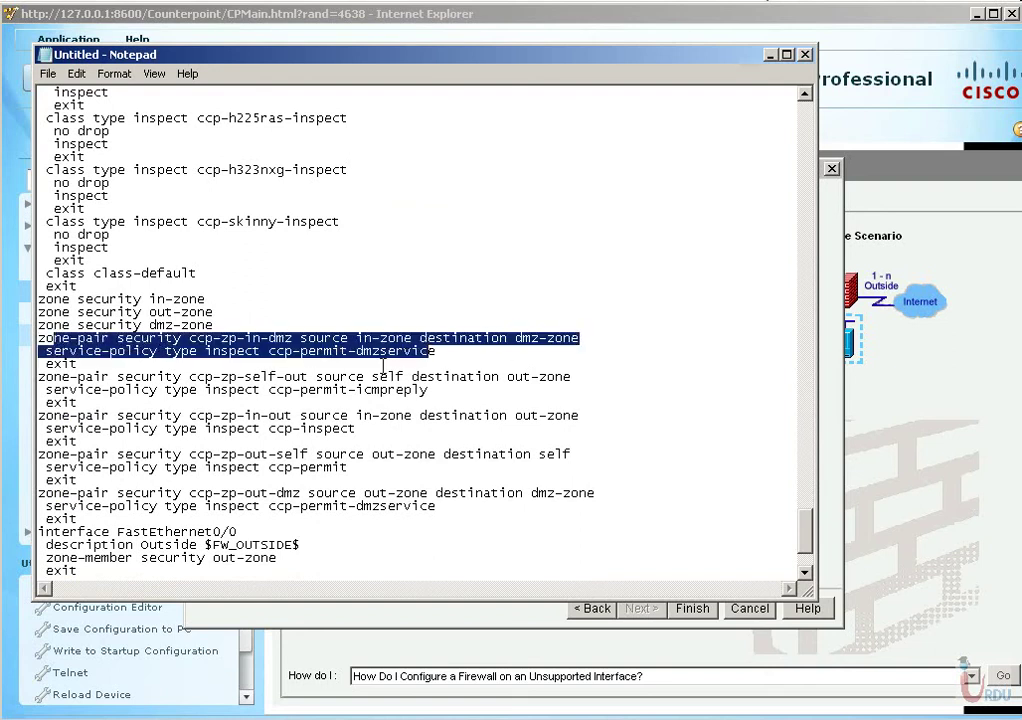
left_click(152, 376)
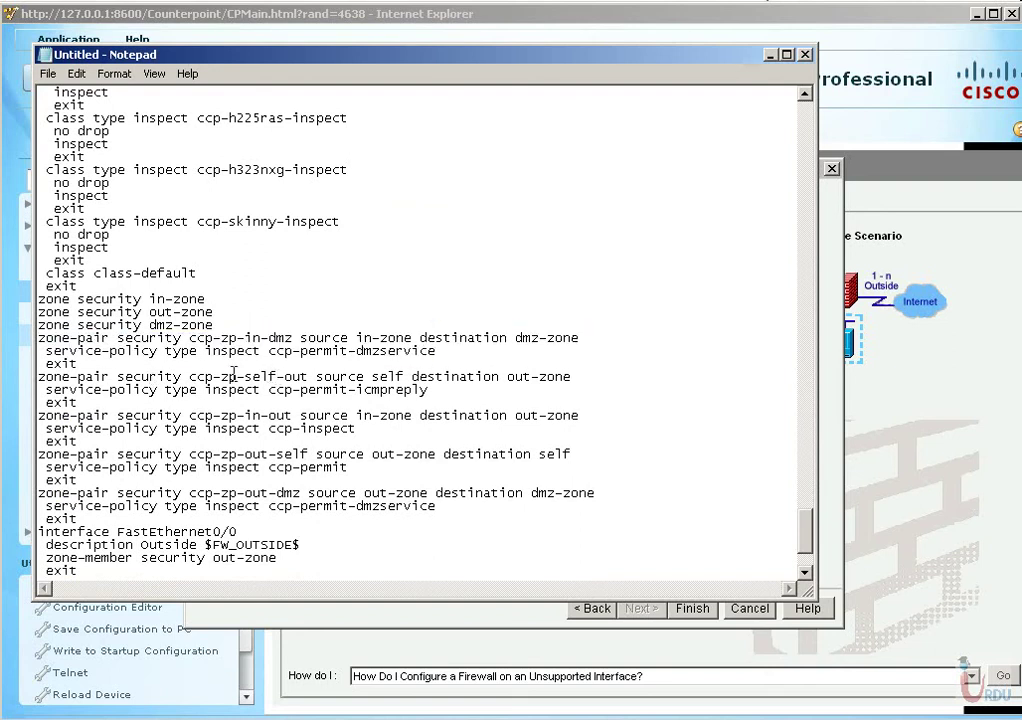
left_click_drag(205, 376, 292, 376)
left_click_drag(197, 376, 403, 376)
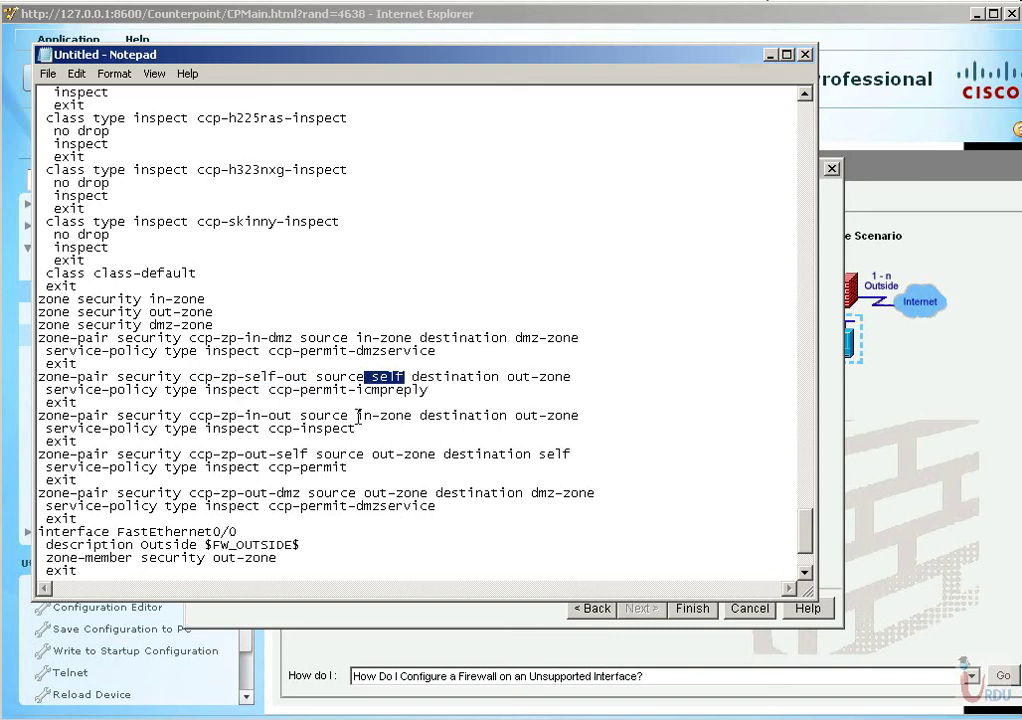
Highlight source and destination zones of the in-out, out-self and out-dmz pairs, then interface zone memberships.
left_click_drag(356, 415, 397, 415)
left_click_drag(507, 415, 599, 417)
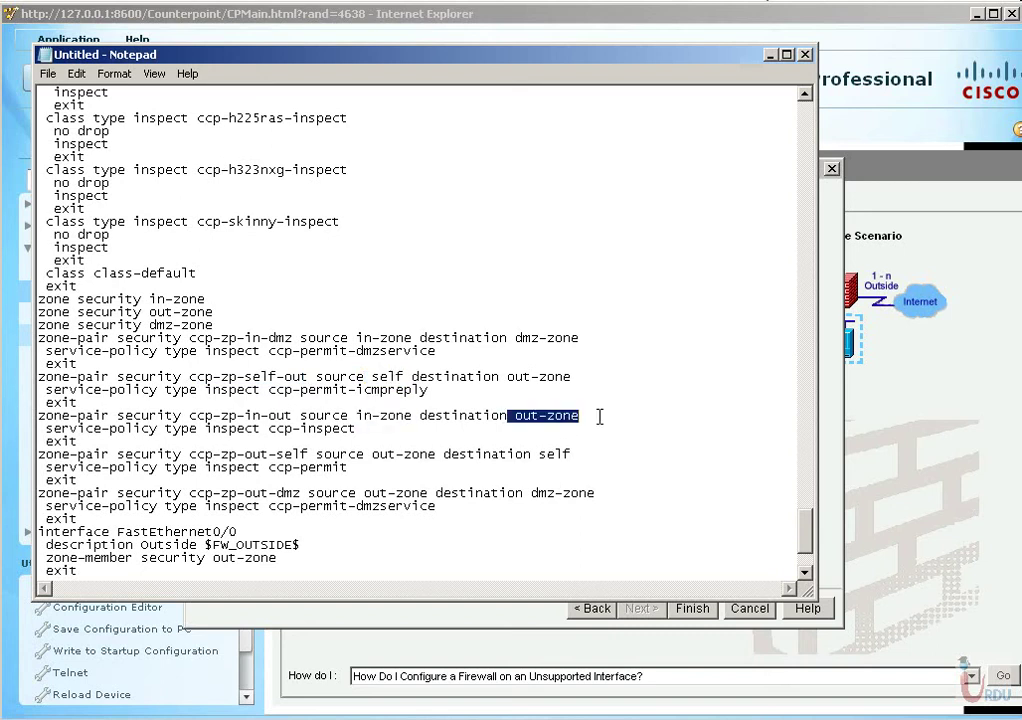
left_click_drag(388, 455, 412, 455)
left_click_drag(539, 455, 572, 455)
left_click_drag(365, 493, 428, 493)
left_click_drag(539, 493, 594, 493)
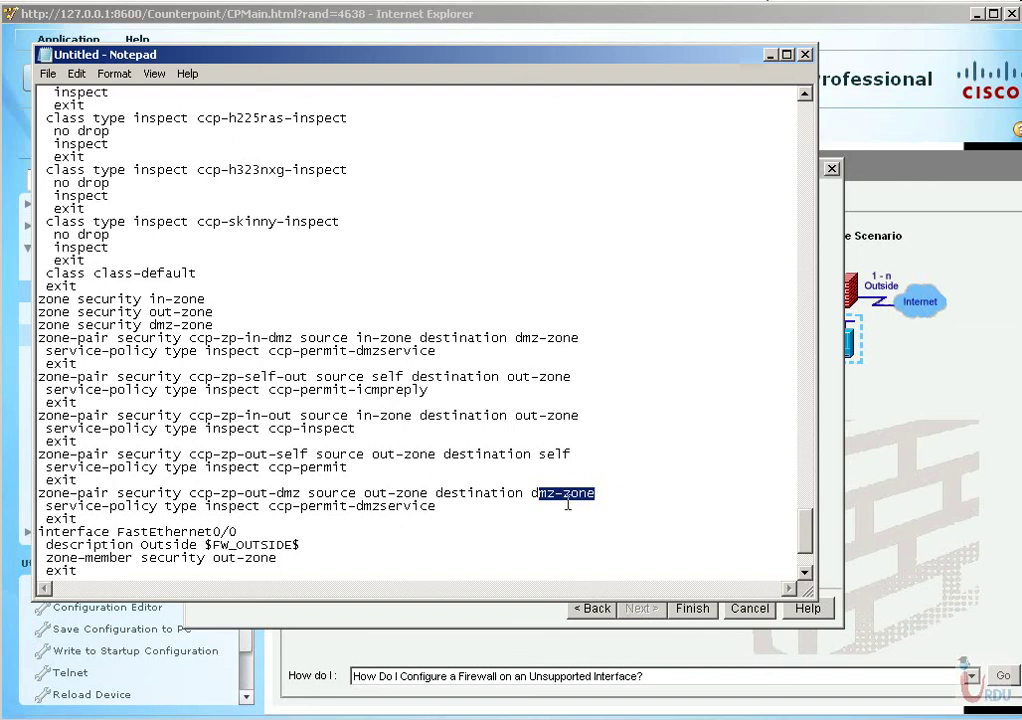
scroll(557, 497, "down", 3)
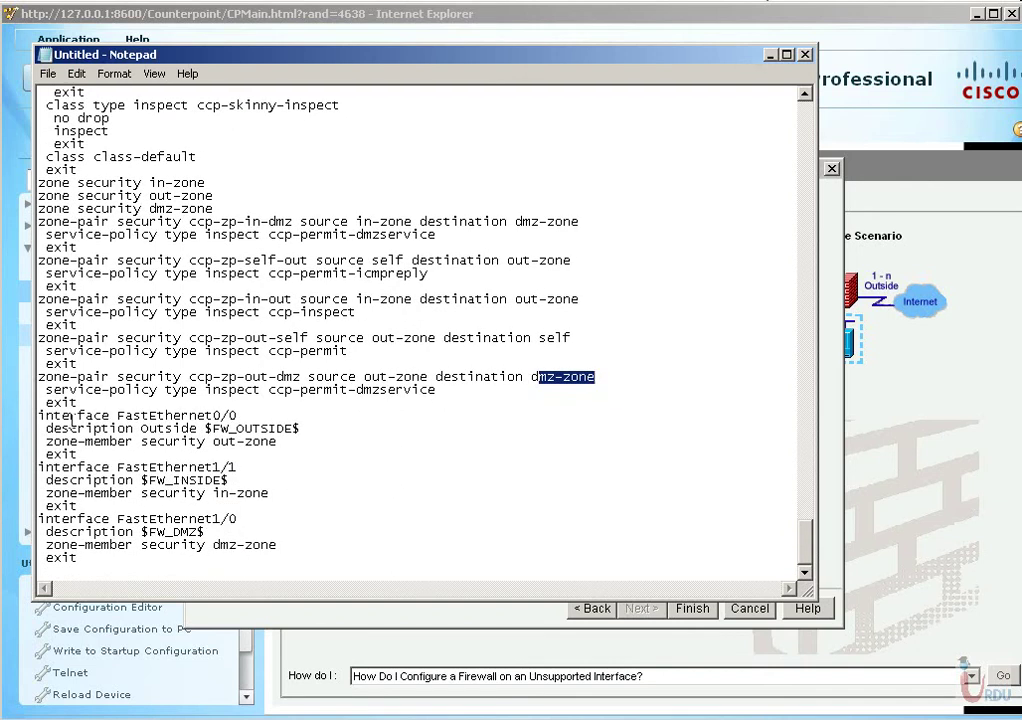
left_click_drag(40, 415, 285, 556)
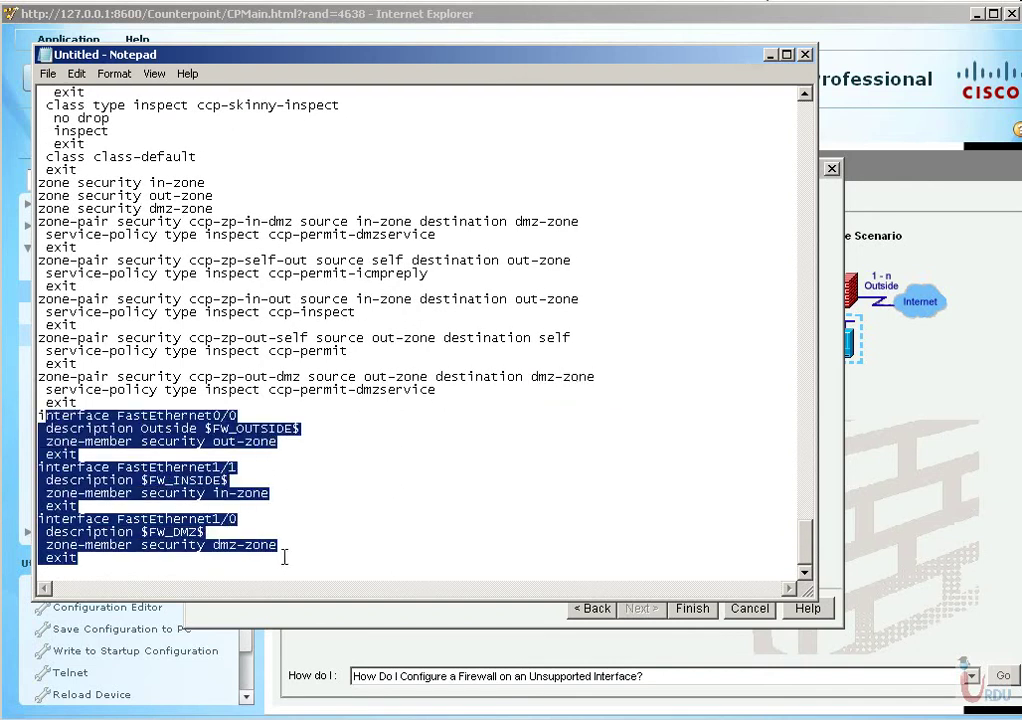
Set Notepad aside, acknowledge both delivery-success messages, and widen the Edit Firewall Policy view.
left_click(771, 56)
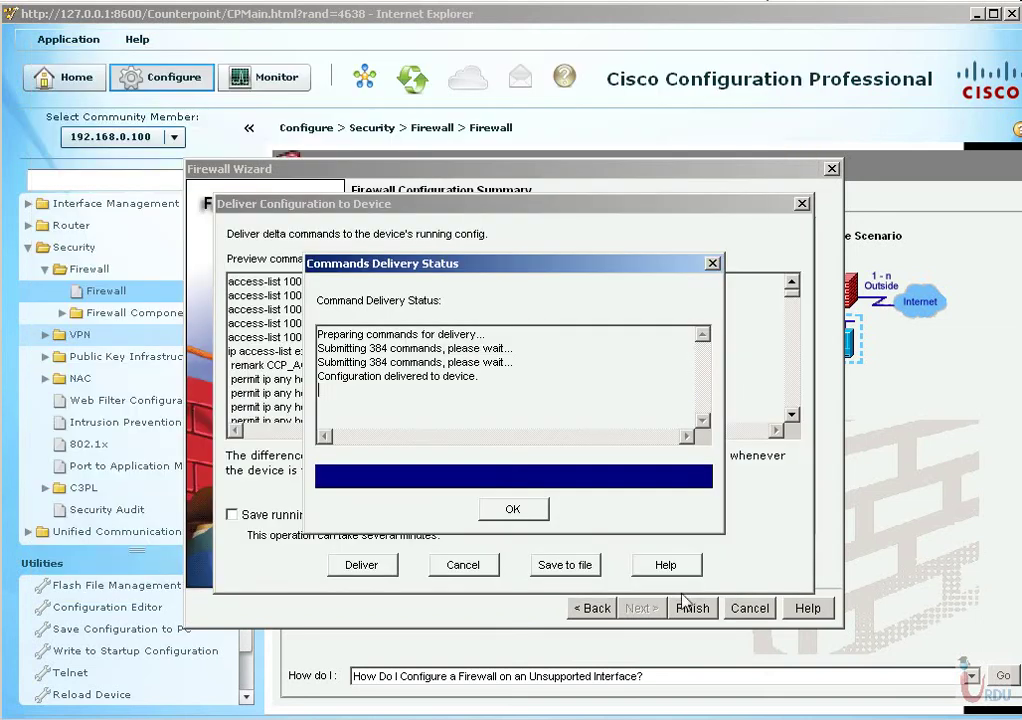
left_click(513, 506)
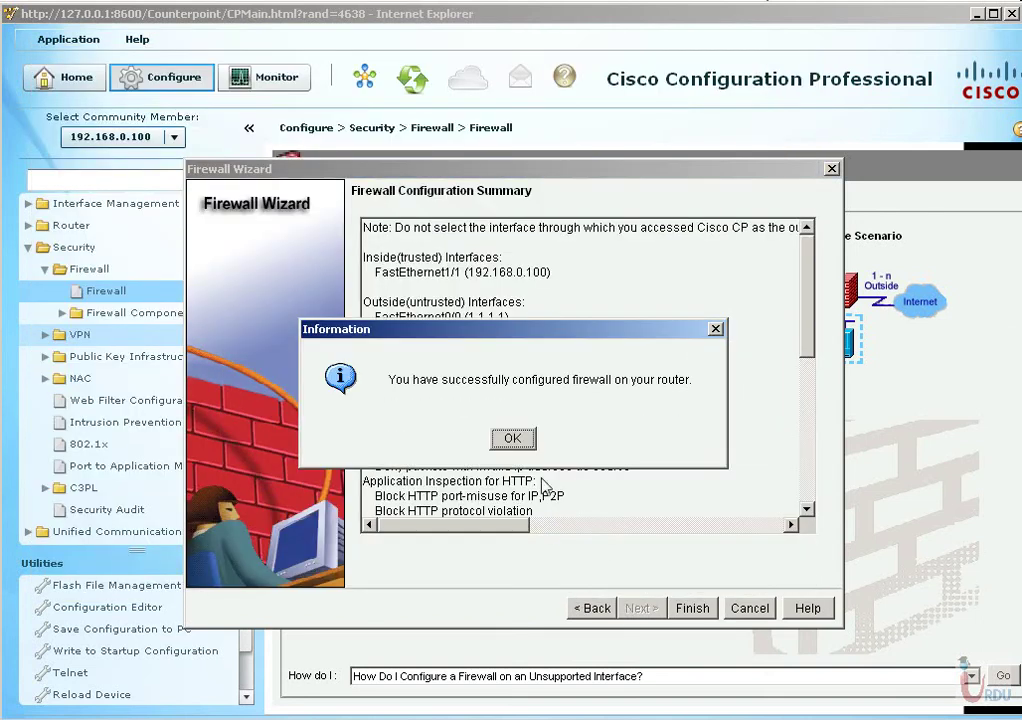
left_click(512, 438)
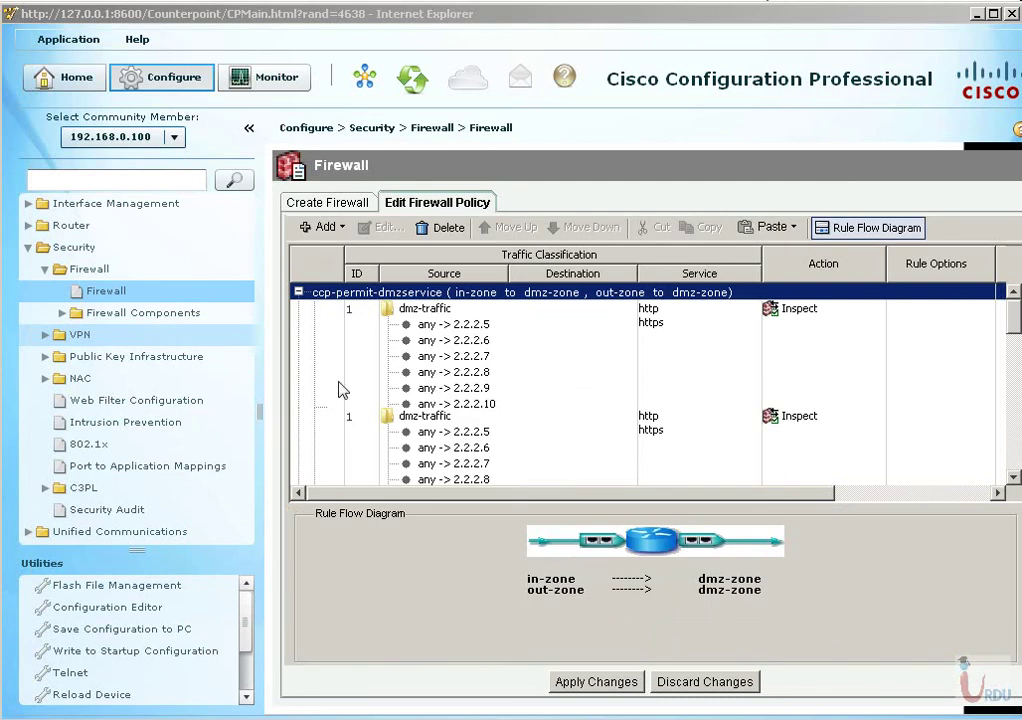
left_click_drag(266, 250, 210, 244)
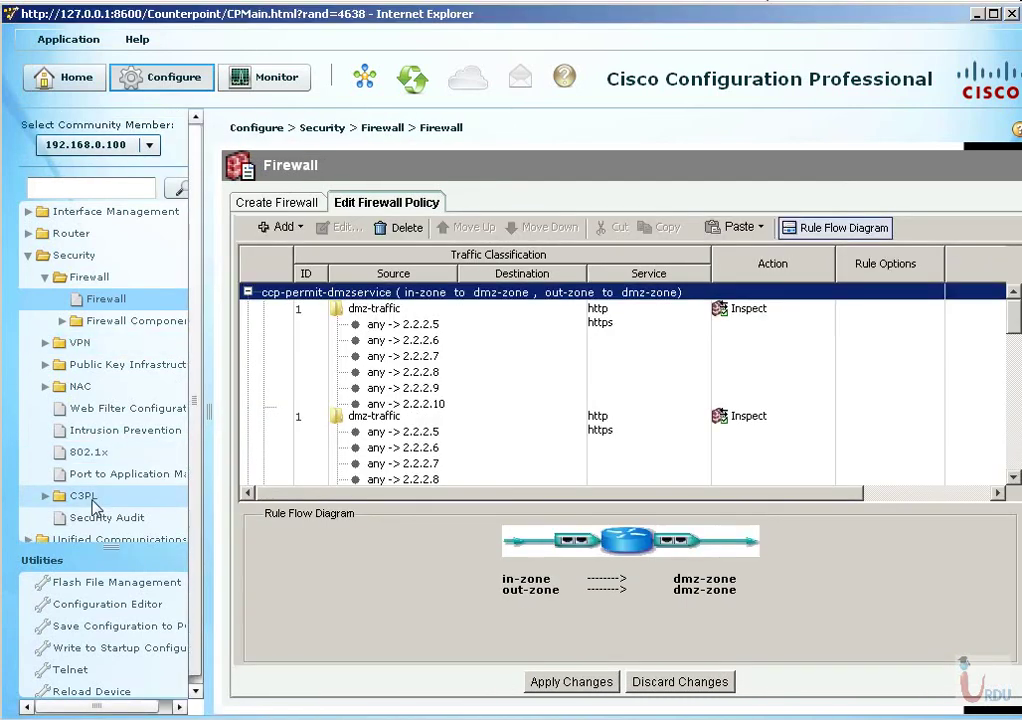
Expand C3PL Policy Map and view protocol inspection, instant messaging and peer-to-peer policy maps.
double_click(88, 496)
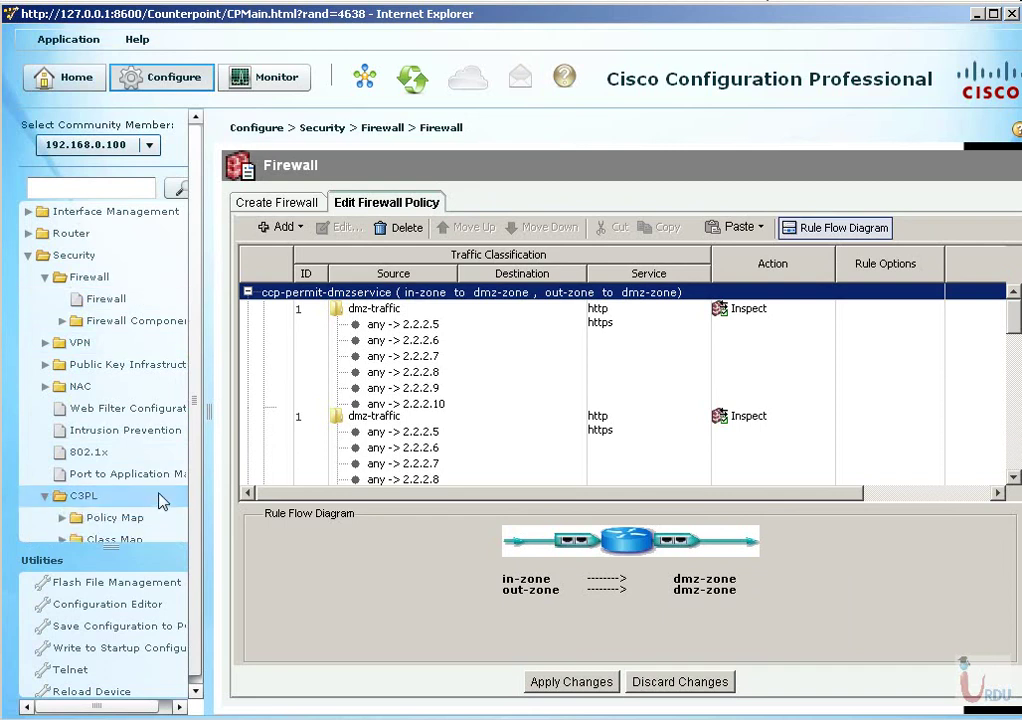
double_click(112, 431)
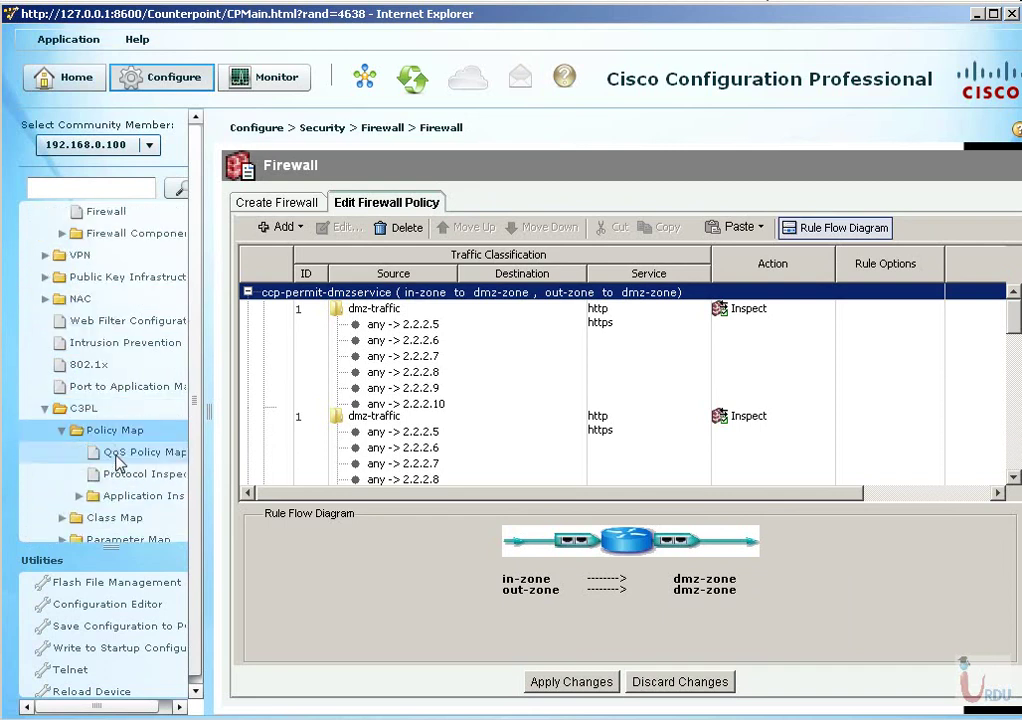
left_click(115, 474)
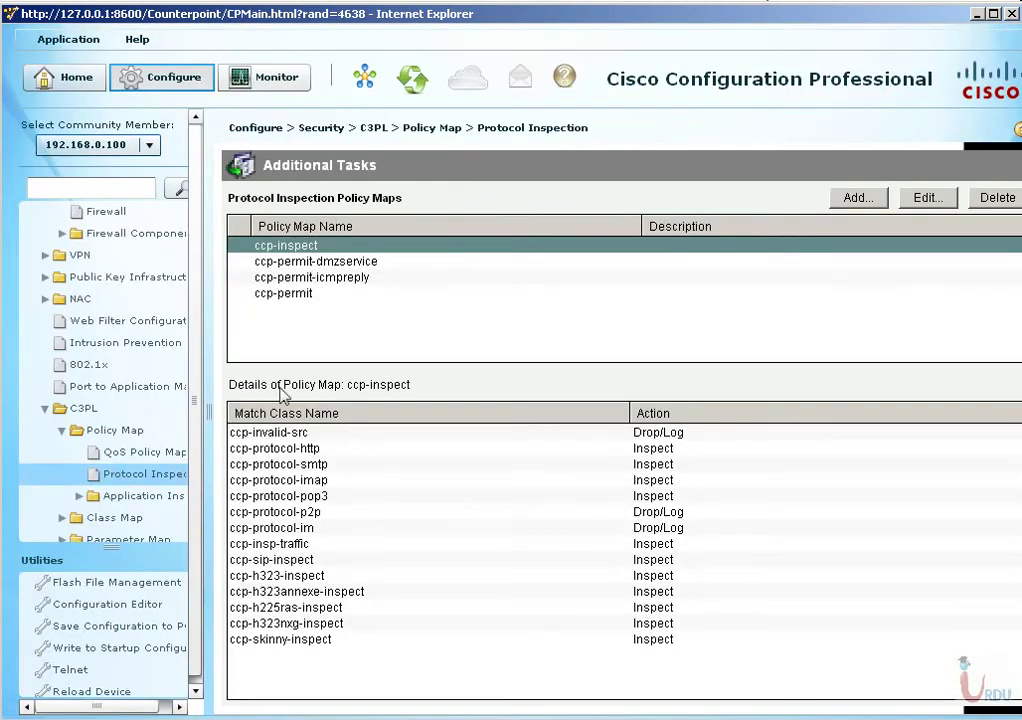
double_click(88, 496)
scroll(125, 500, "down", 2)
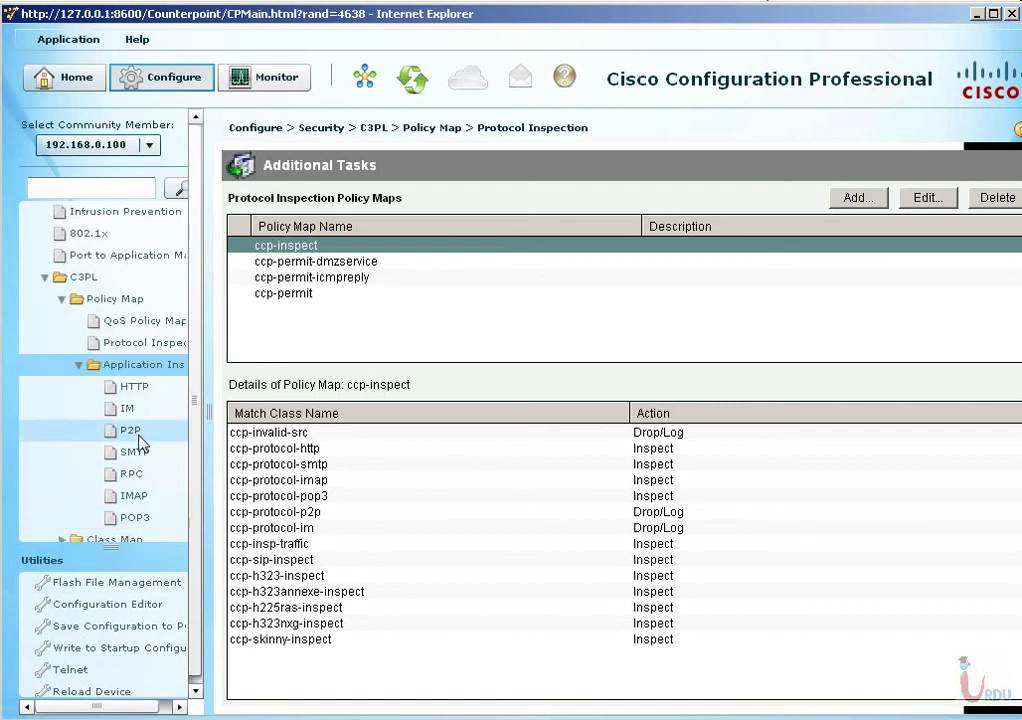
left_click(127, 408)
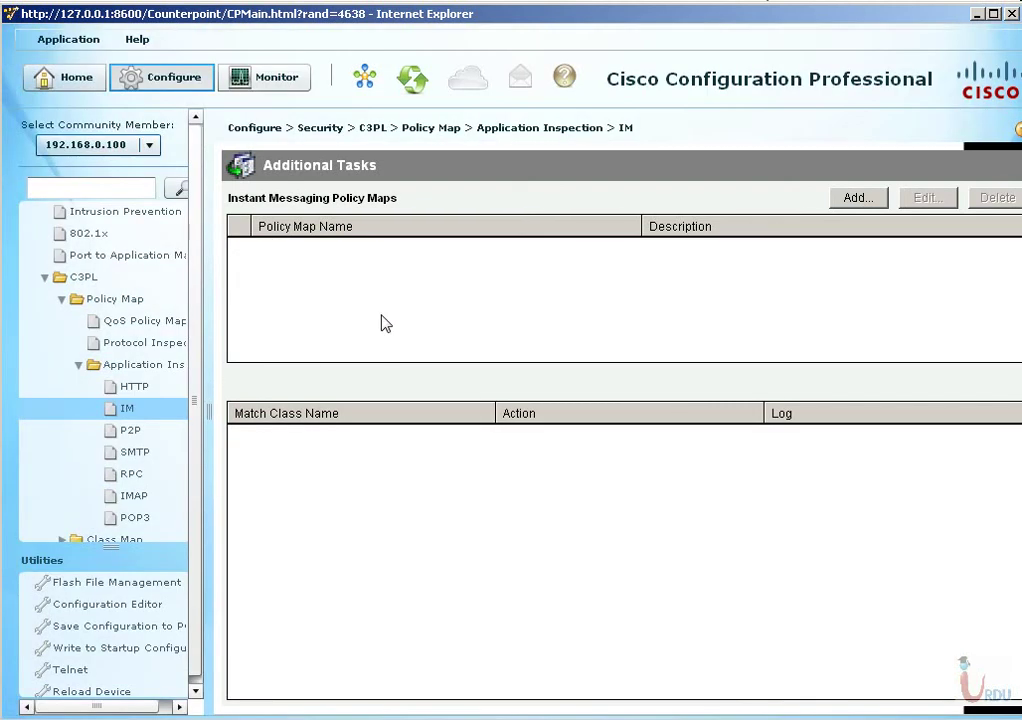
left_click(124, 430)
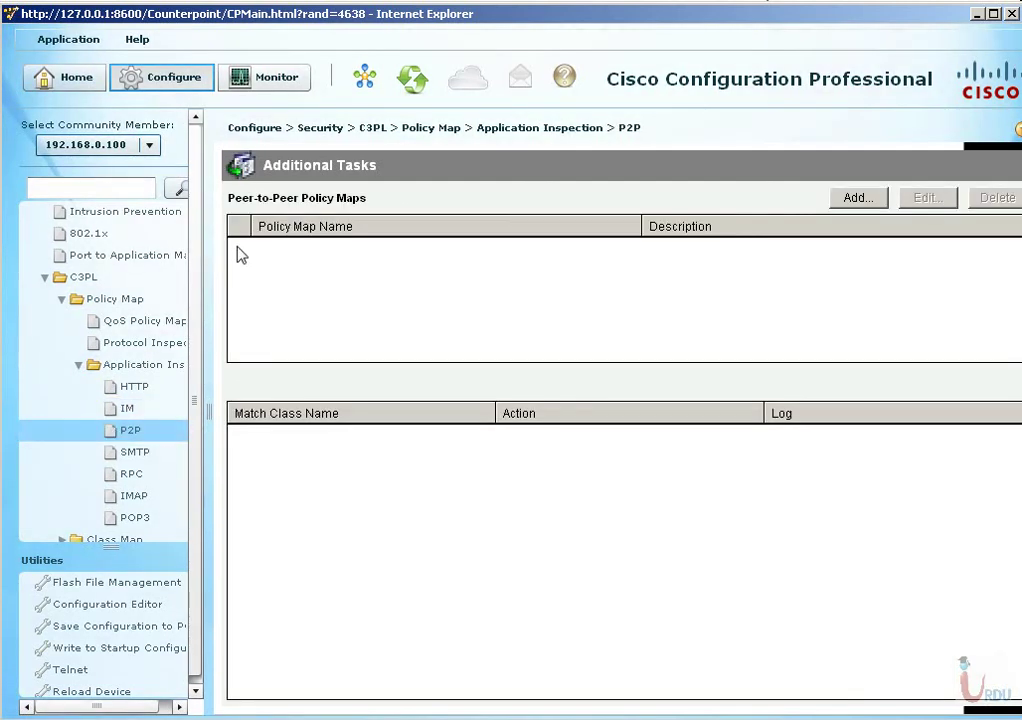
double_click(150, 366)
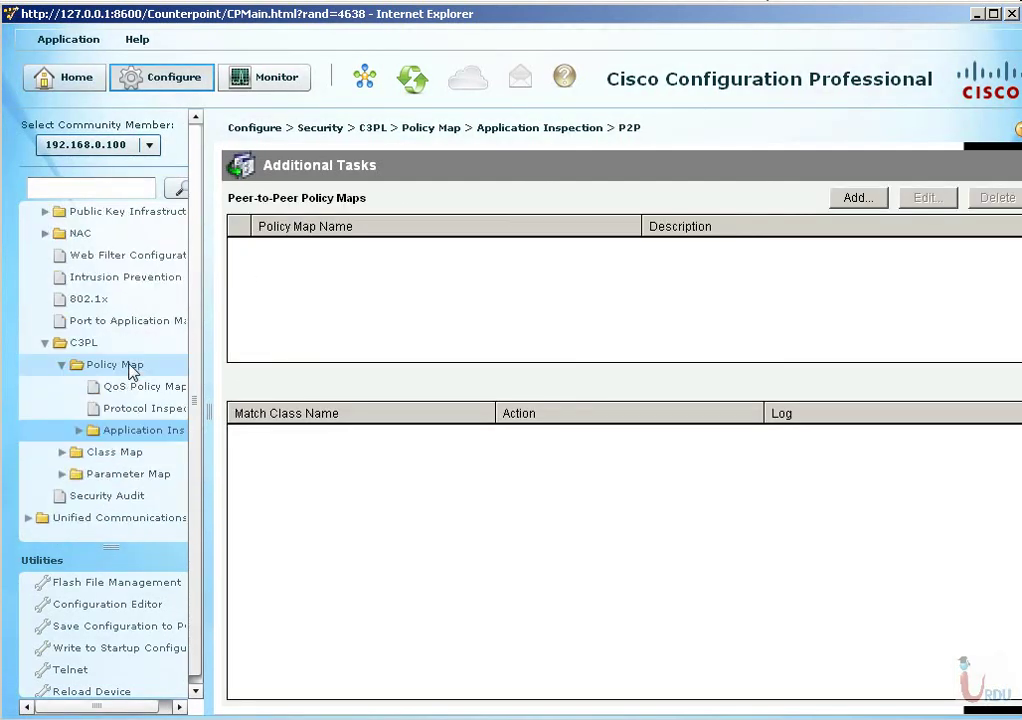
double_click(130, 372)
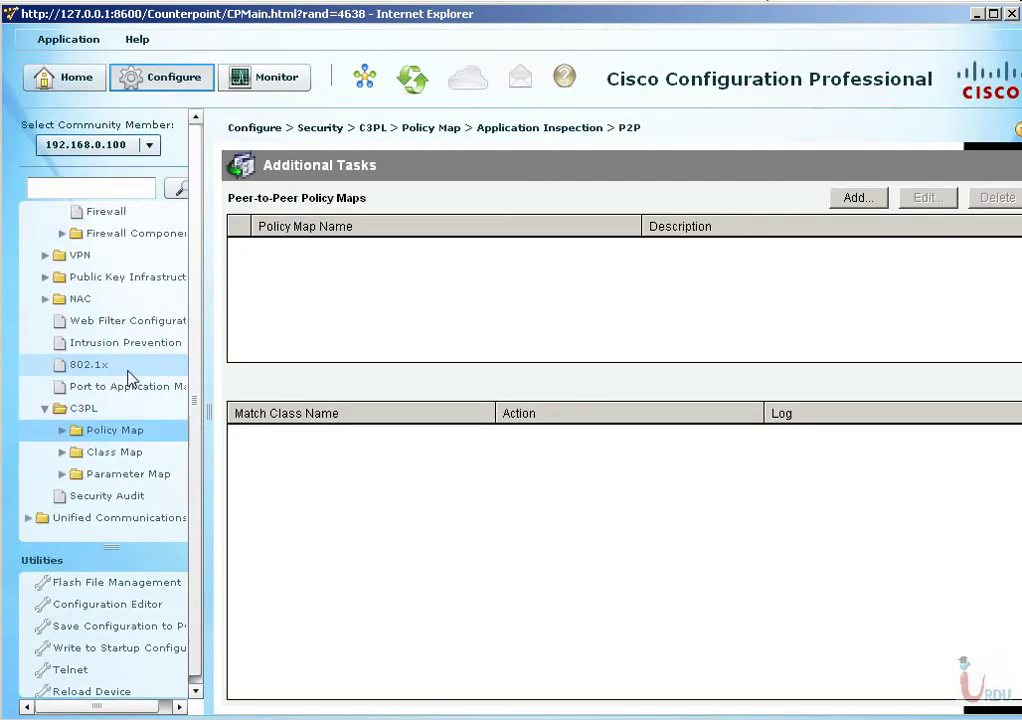
Browse the Class Map pages: inspection, IM and peer-to-peer service groups, IMAP and POP3.
left_click(64, 453)
left_click(133, 432)
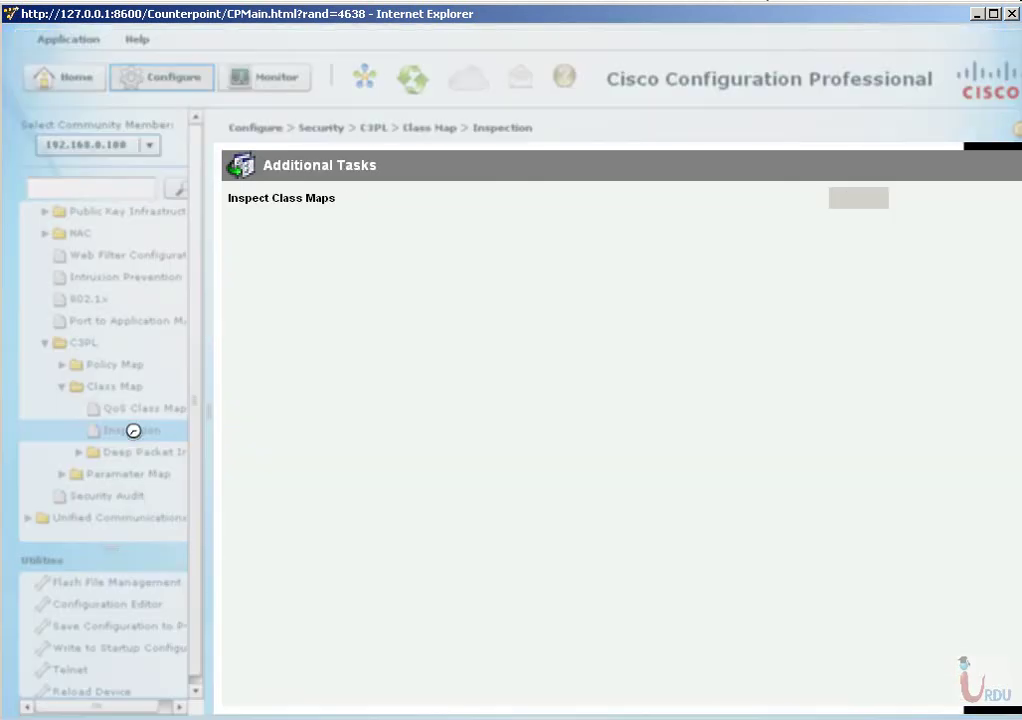
left_click(104, 455)
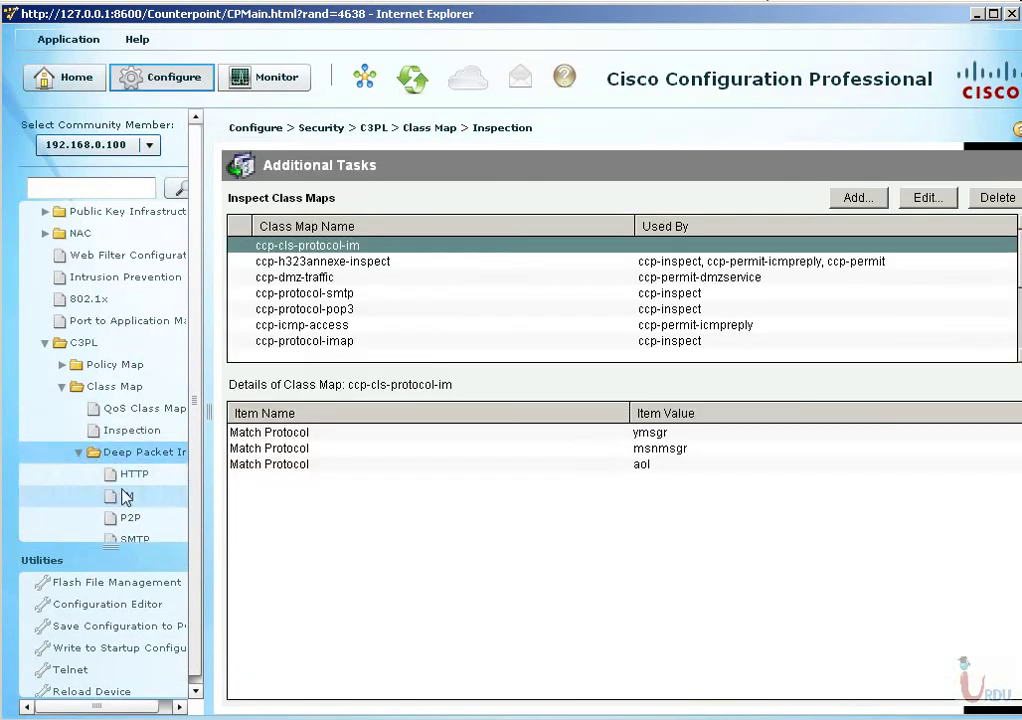
left_click(128, 496)
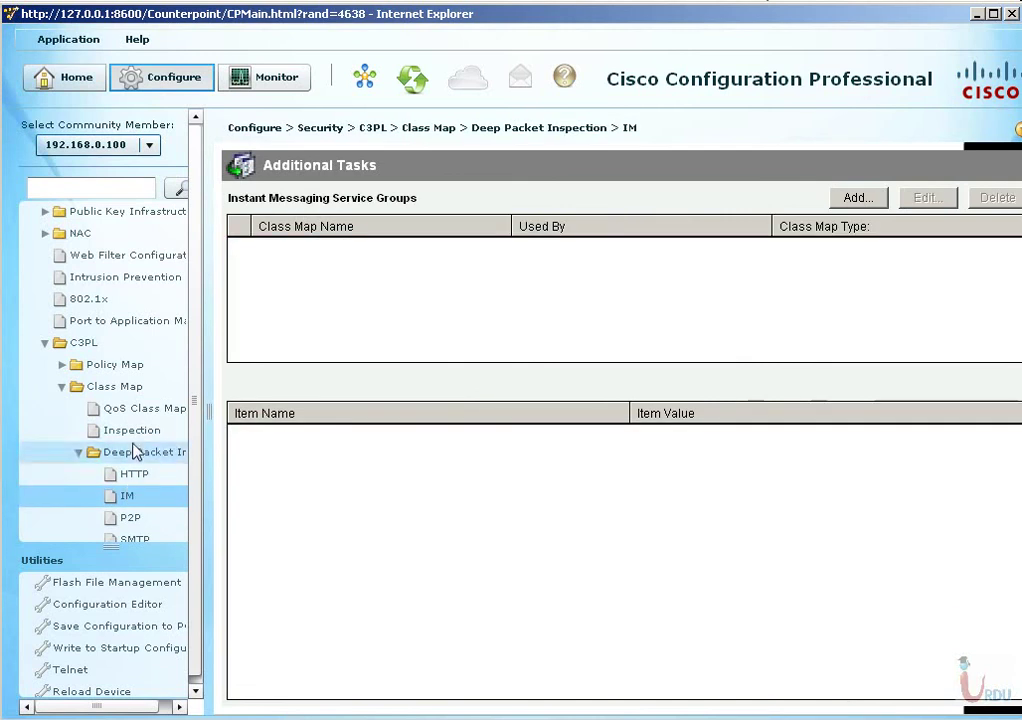
scroll(135, 450, "down", 3)
left_click(130, 366)
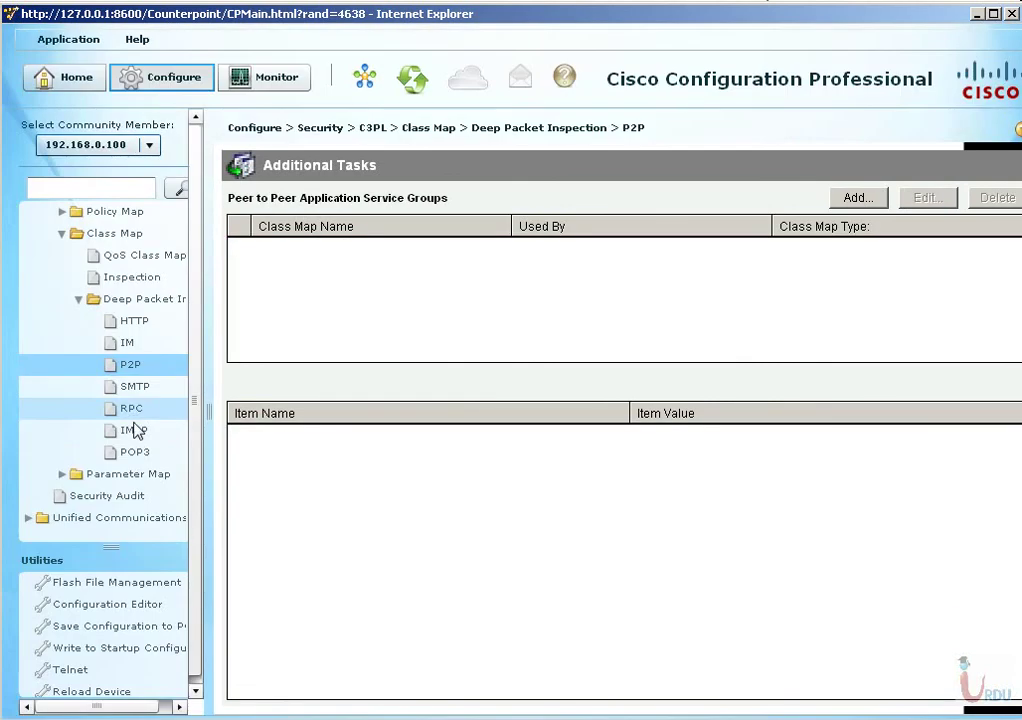
left_click(132, 431)
left_click(131, 455)
left_click(136, 432)
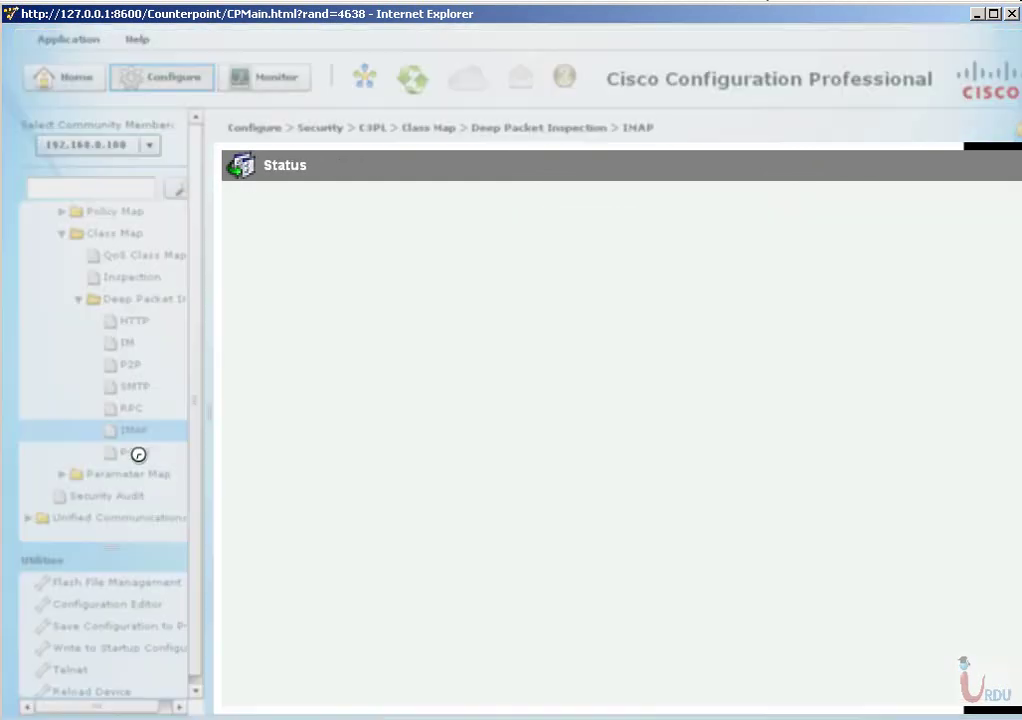
View the Parameter Map pages, listing msn-servers and aol-servers, inspect settings and regular expressions.
left_click(104, 474)
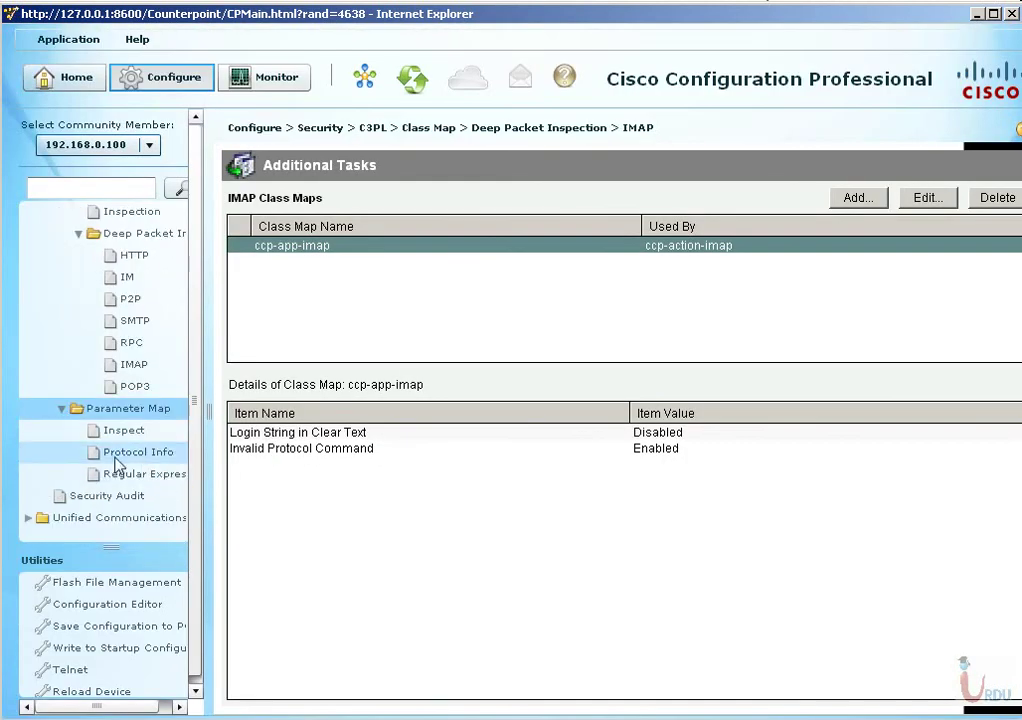
left_click(115, 452)
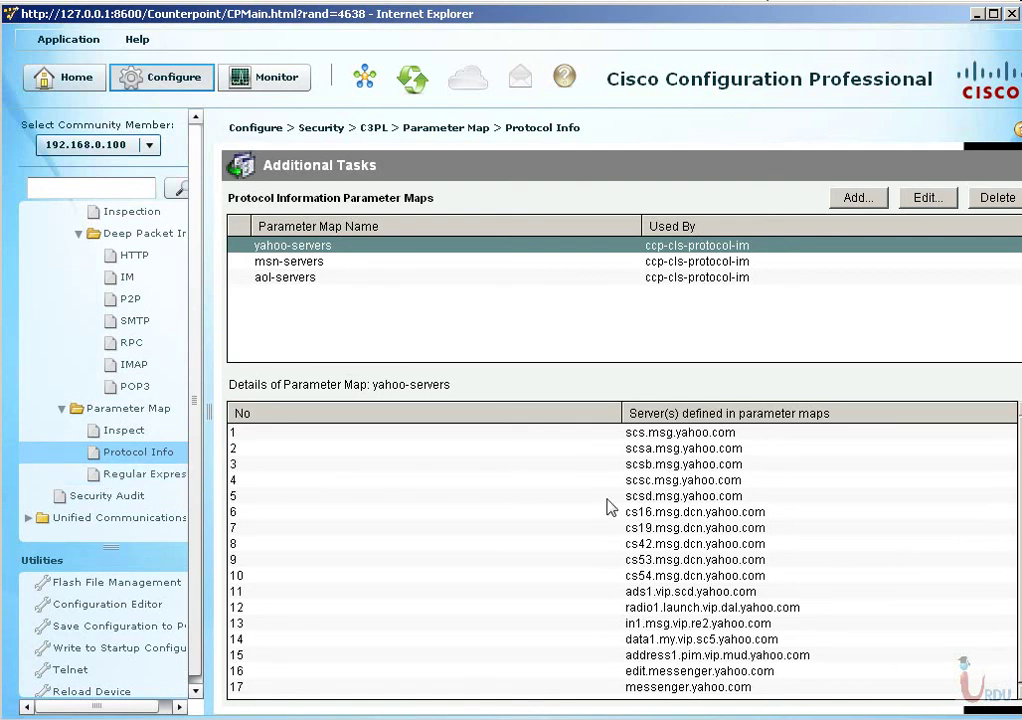
left_click(295, 262)
left_click(296, 278)
left_click(296, 264)
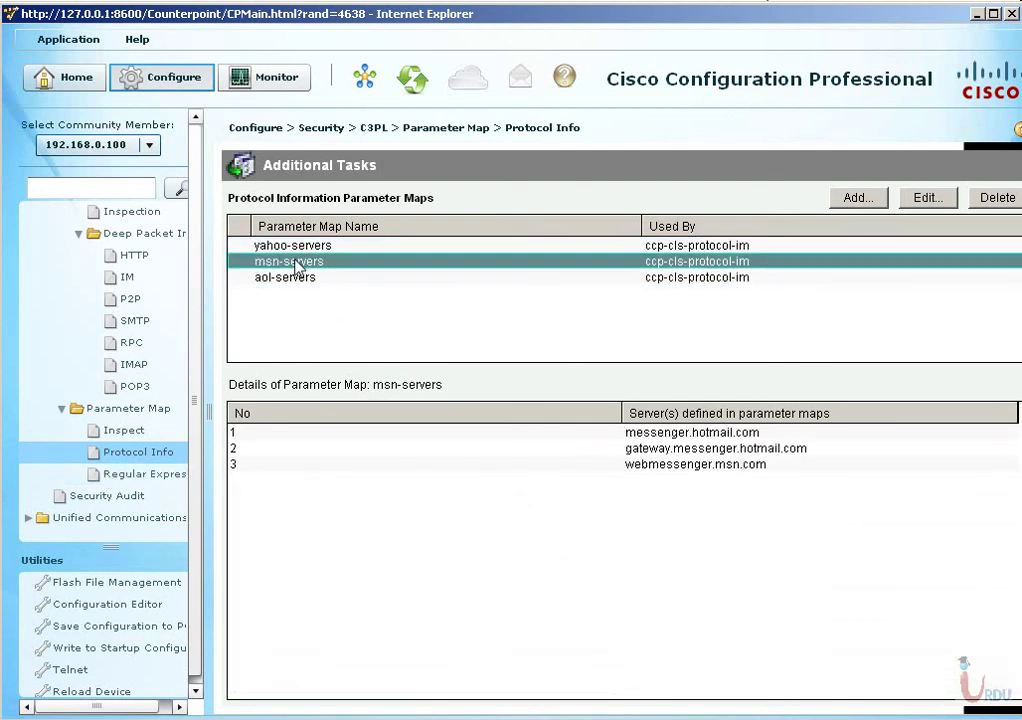
left_click(120, 430)
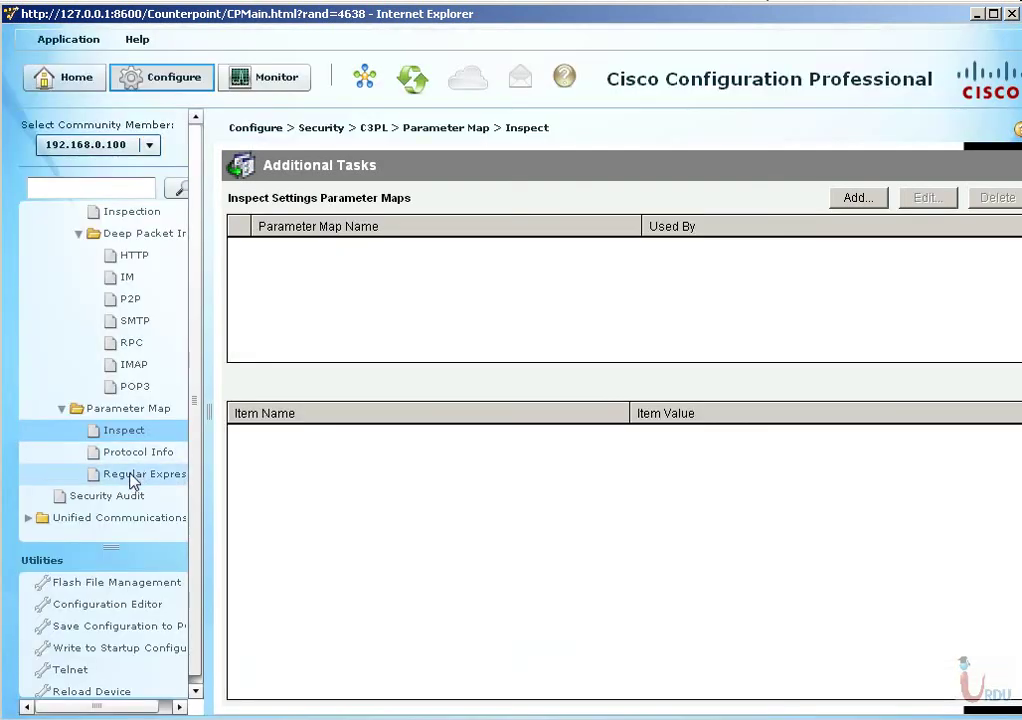
left_click(132, 477)
Open Security Audit briefly, then go back to the C3PL Inspection class maps.
left_click(108, 497)
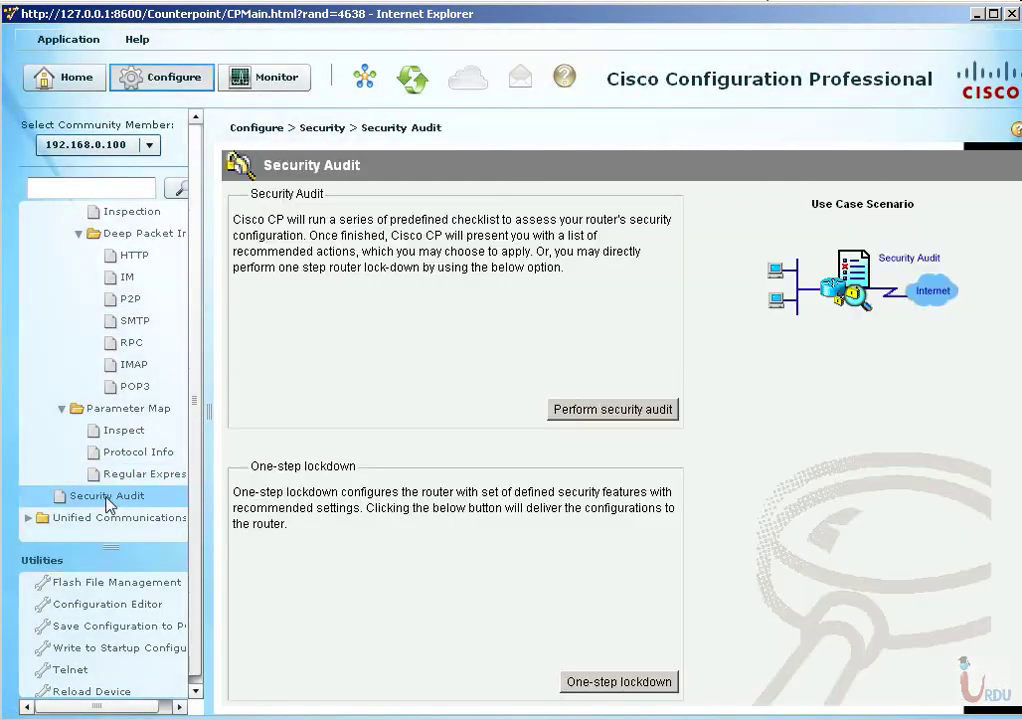
left_click(125, 452)
scroll(110, 430, "up", 4)
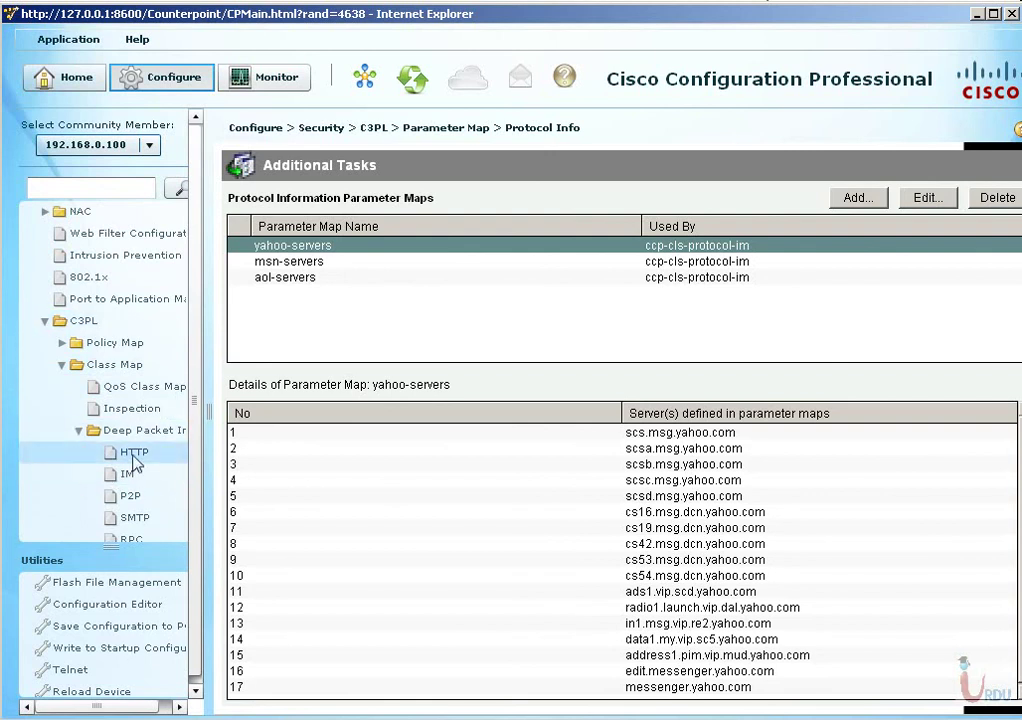
left_click(132, 409)
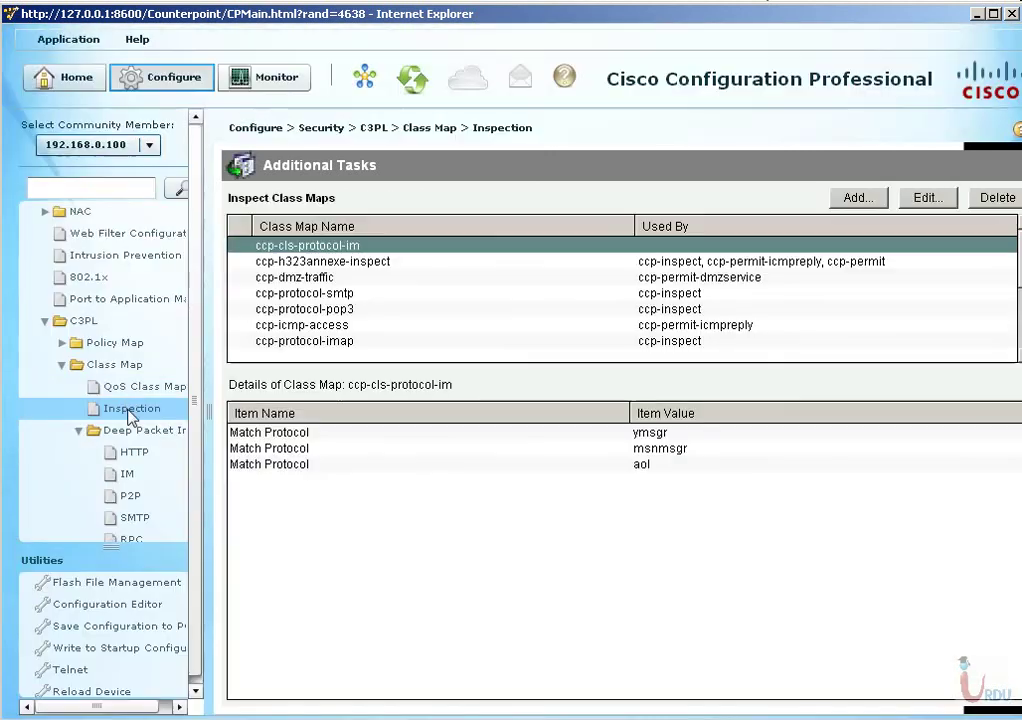
Show match details of ccp-protocol-imap and ccp-icmp-access (matching ccp-cls-icmp-access), then collapse C3PL.
left_click(410, 343)
left_click(355, 326)
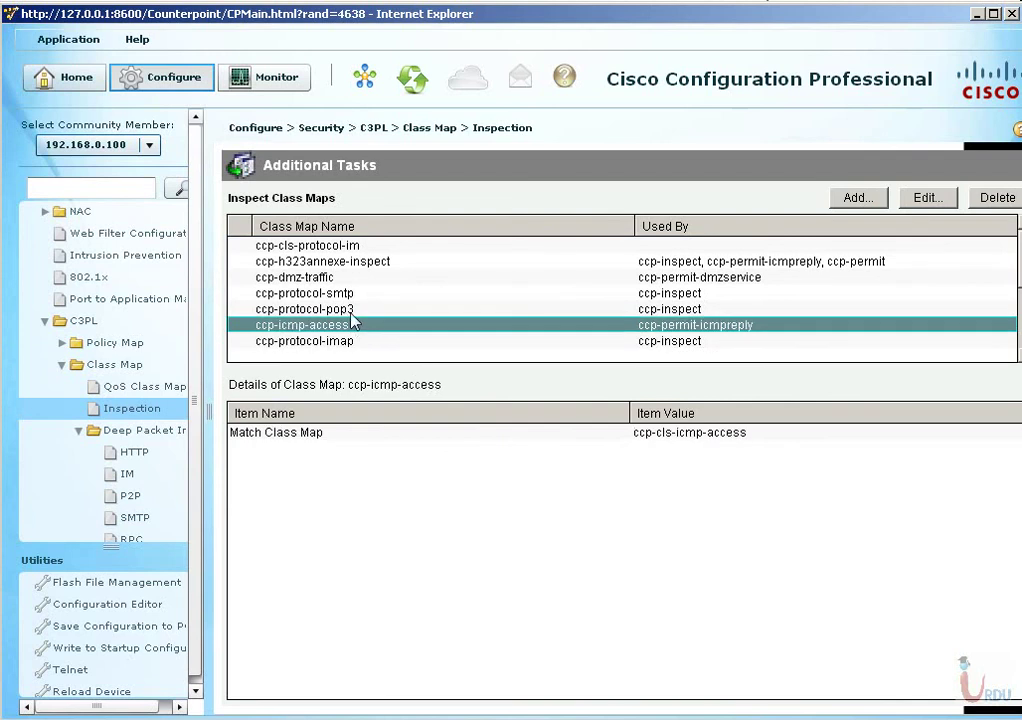
left_click(308, 433)
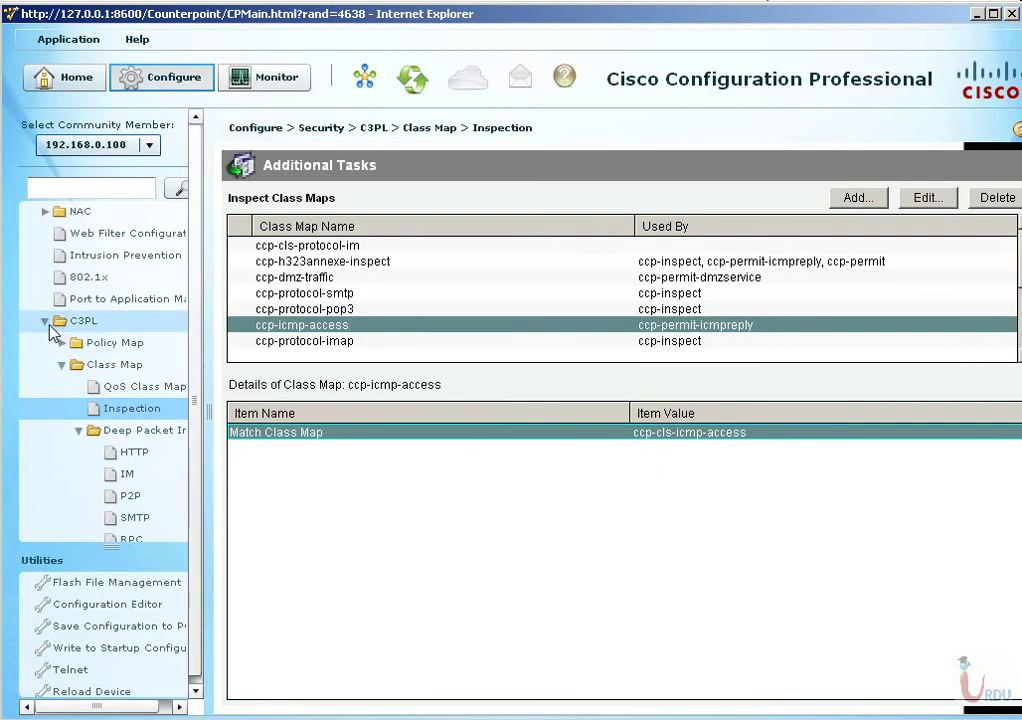
left_click(40, 258)
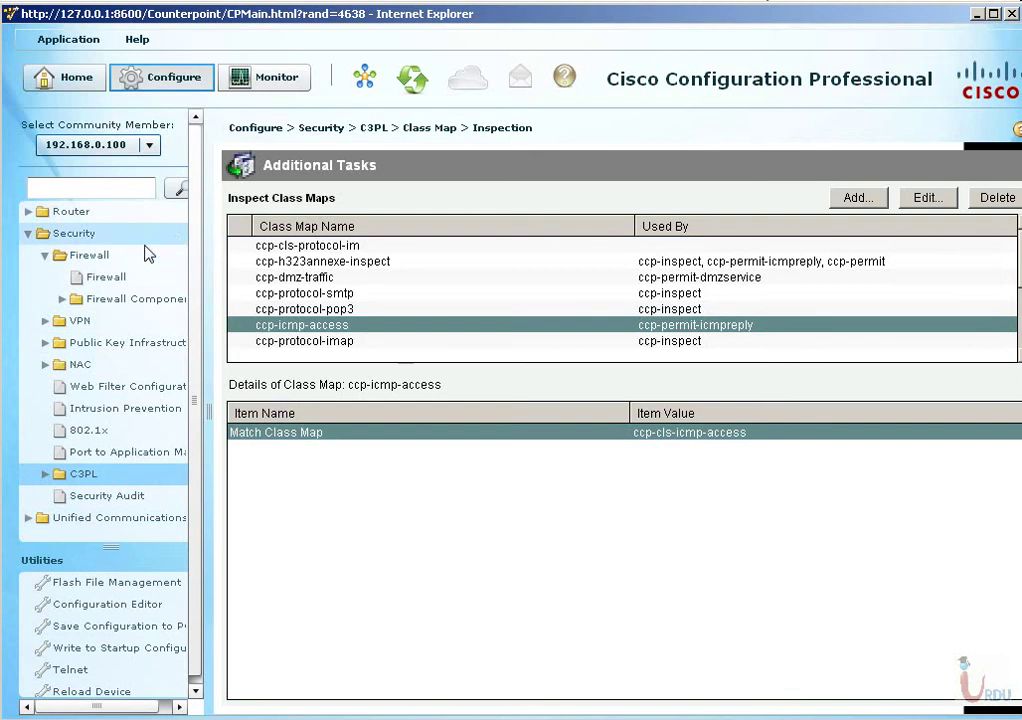
left_click(106, 280)
Open the Edit Firewall Policy view and inspect the first dmz-traffic rule.
left_click(409, 205)
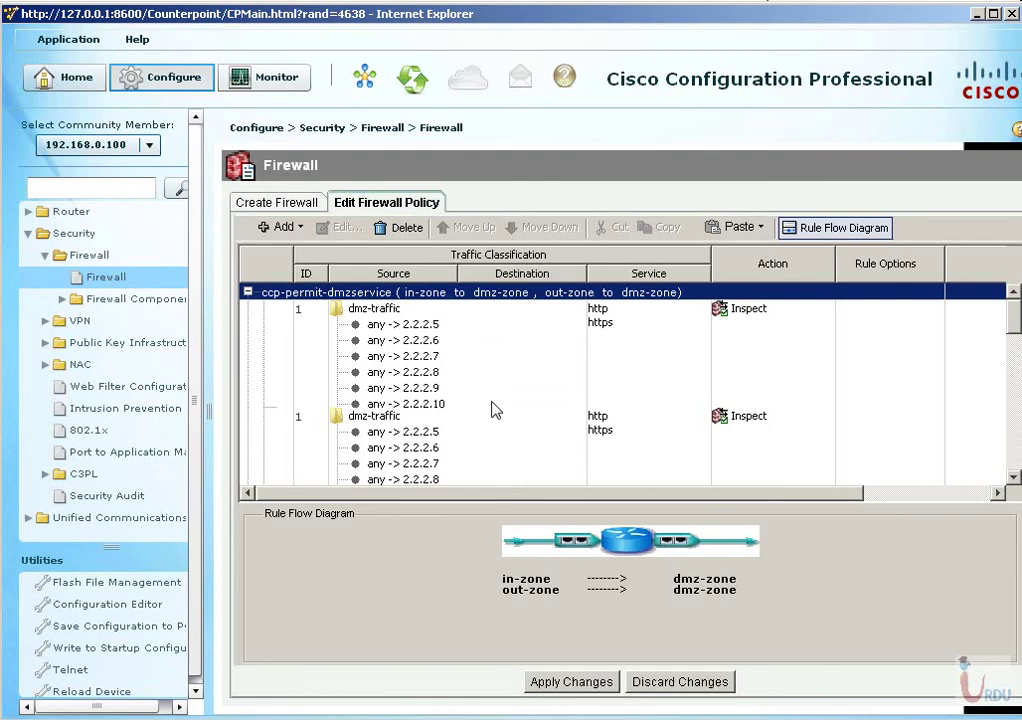
left_click(830, 229)
left_click(830, 229)
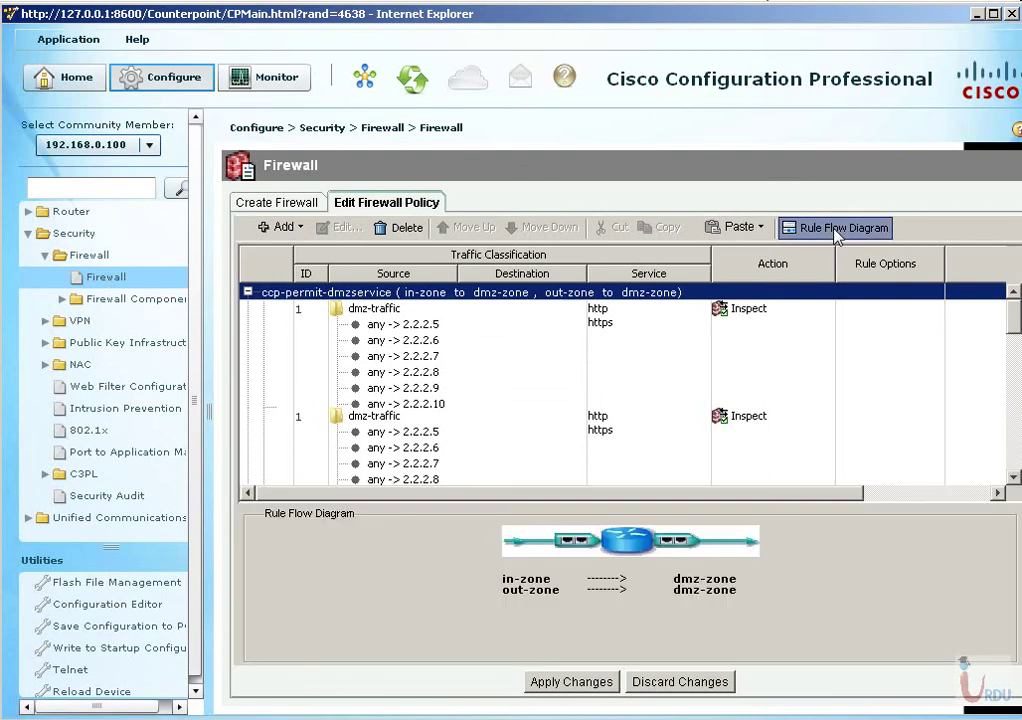
left_click(401, 357)
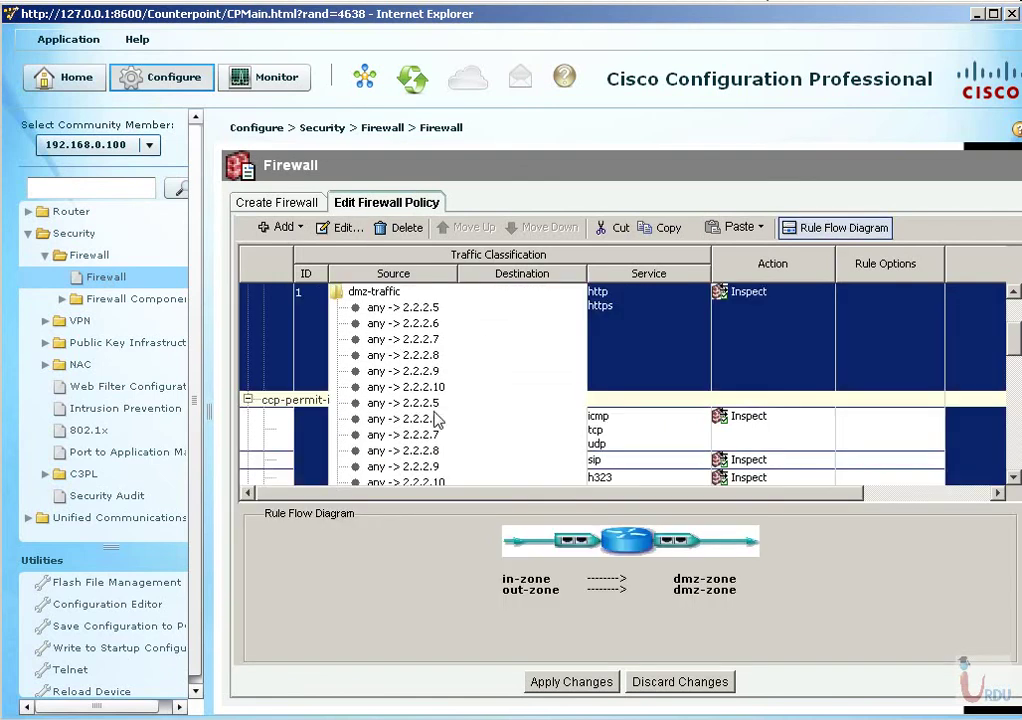
scroll(435, 420, "down", 5)
Review the pop3 inspection, p2p drop and instant-messaging drop rules, picking the IM rule to edit.
left_click(380, 358)
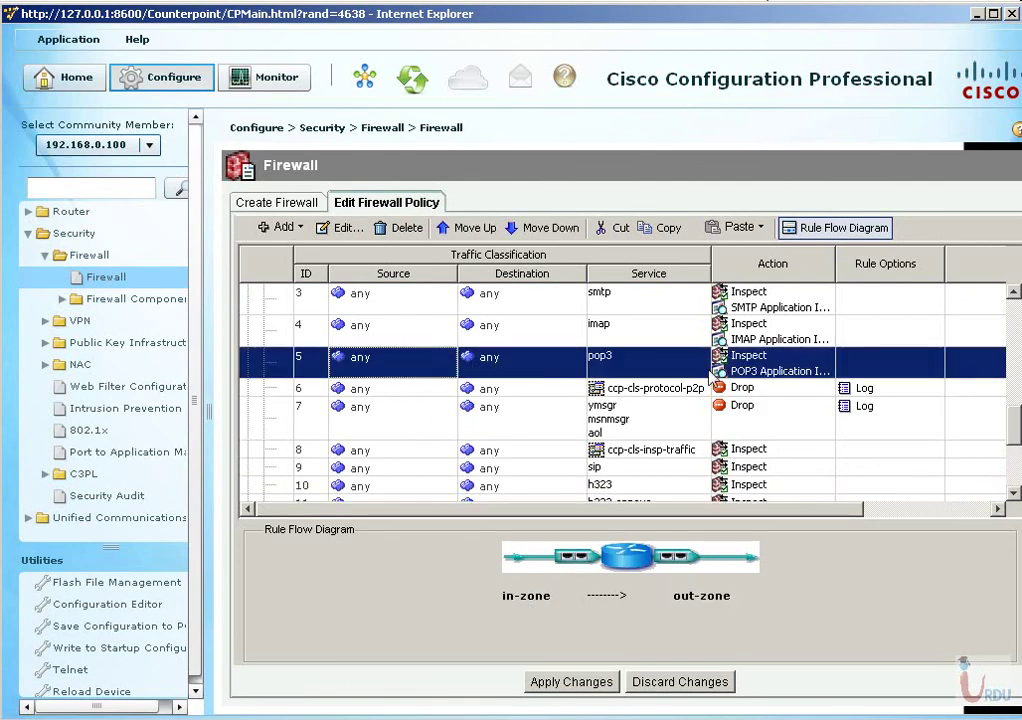
scroll(387, 376, "up", 5)
scroll(389, 384, "down", 6)
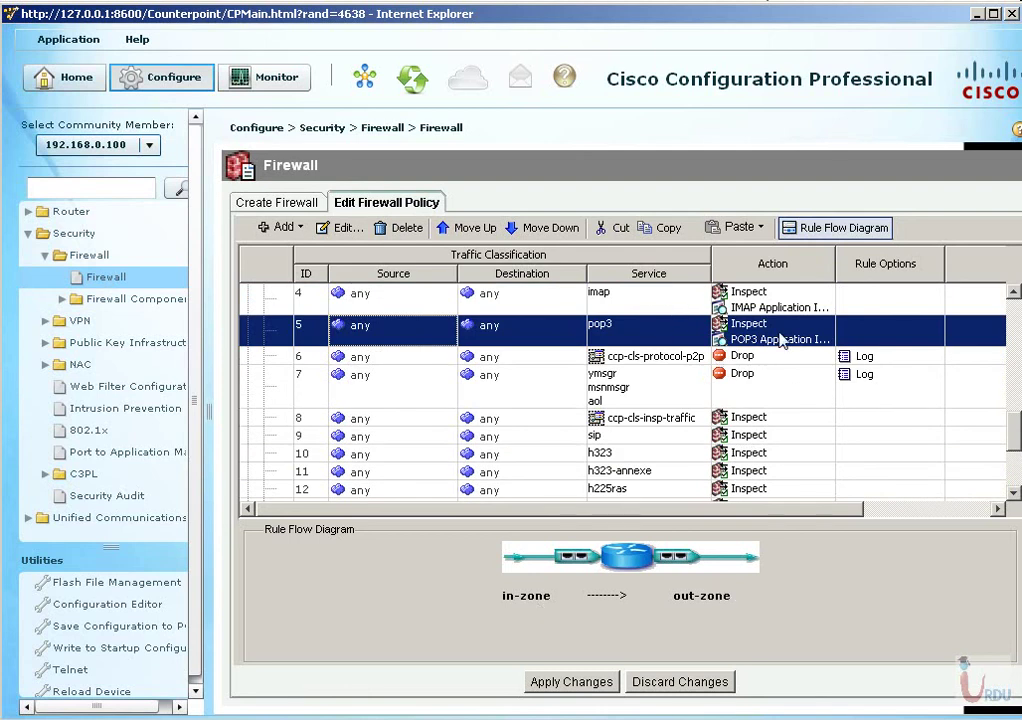
left_click(650, 357)
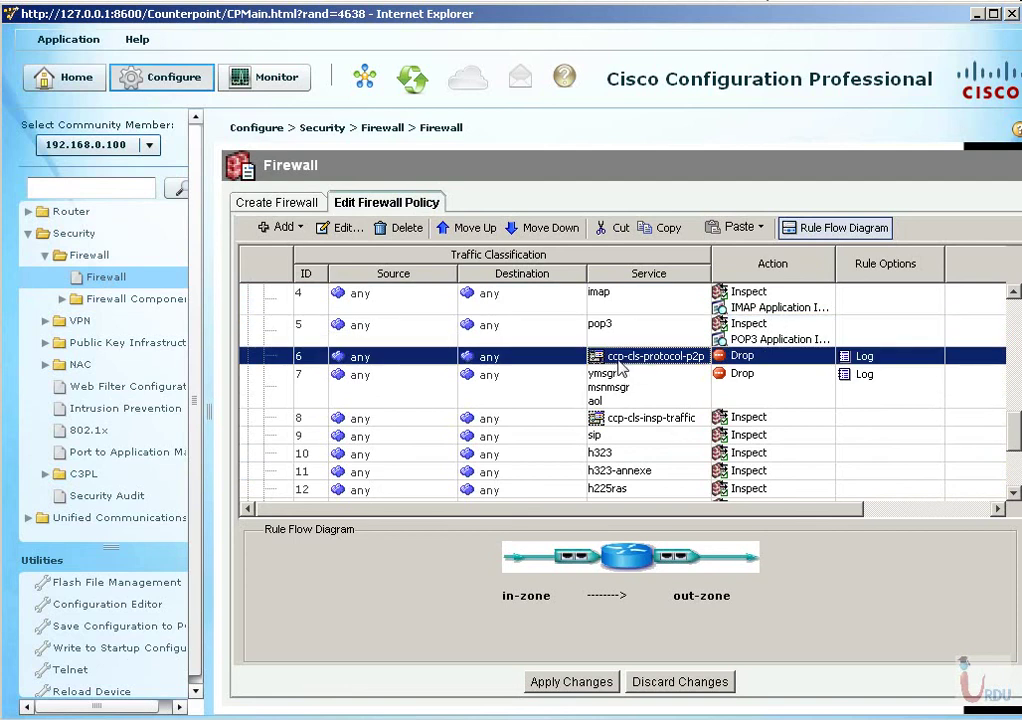
mouse_move(621, 368)
left_click(615, 398)
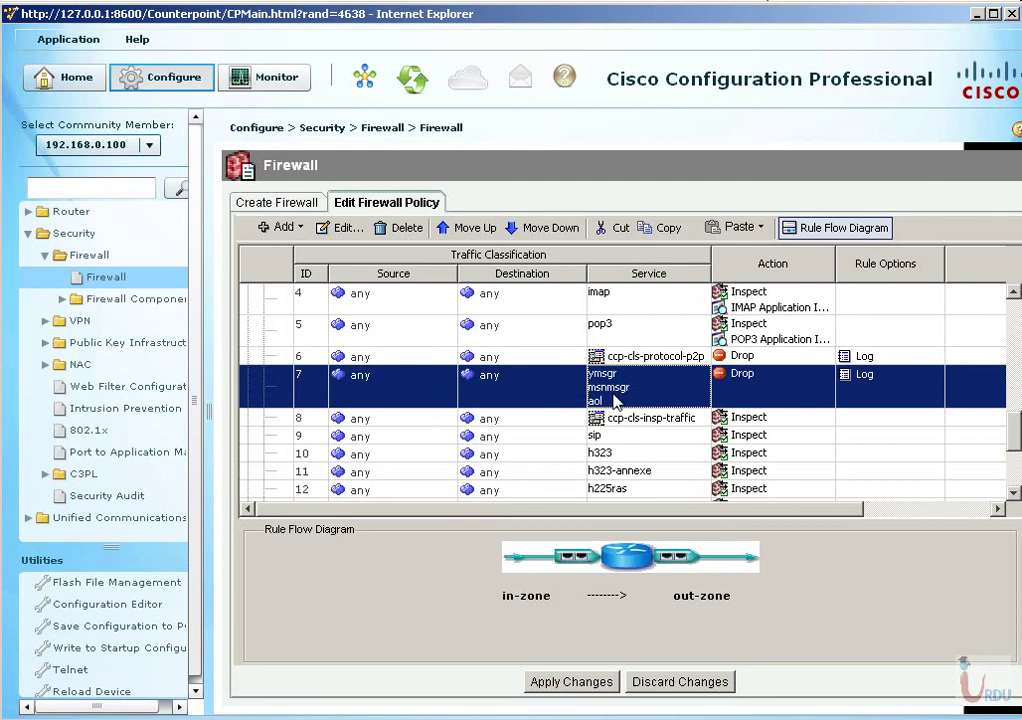
left_click(337, 227)
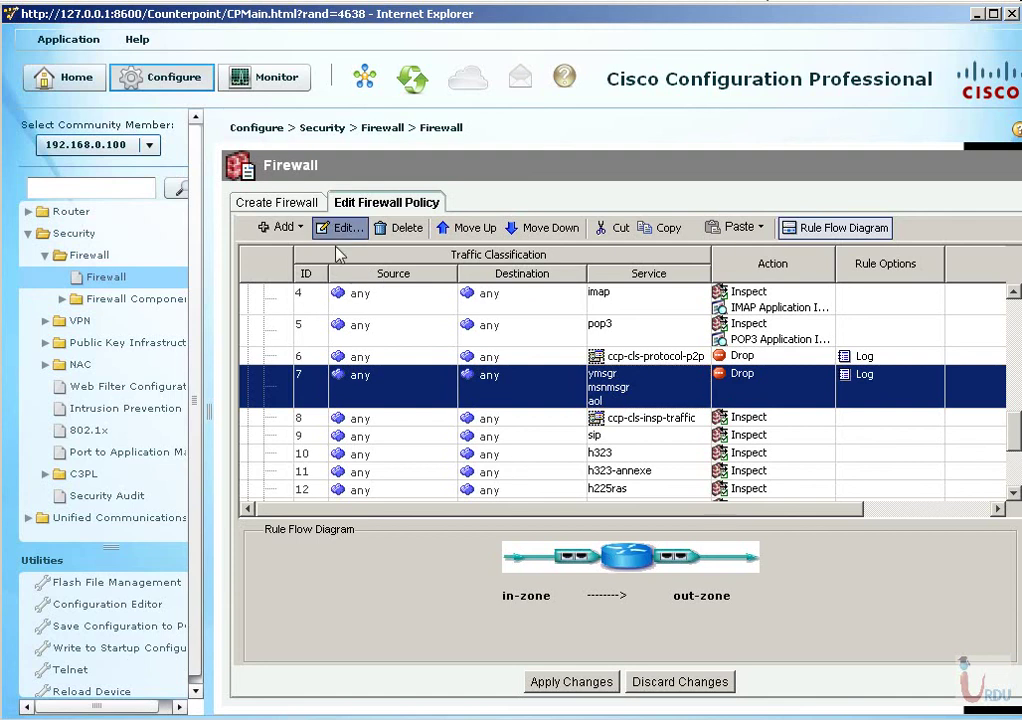
Open the IM rule's Edit a Rule dialog and browse the Cisco and Authentication/Authorization protocols.
double_click(529, 378)
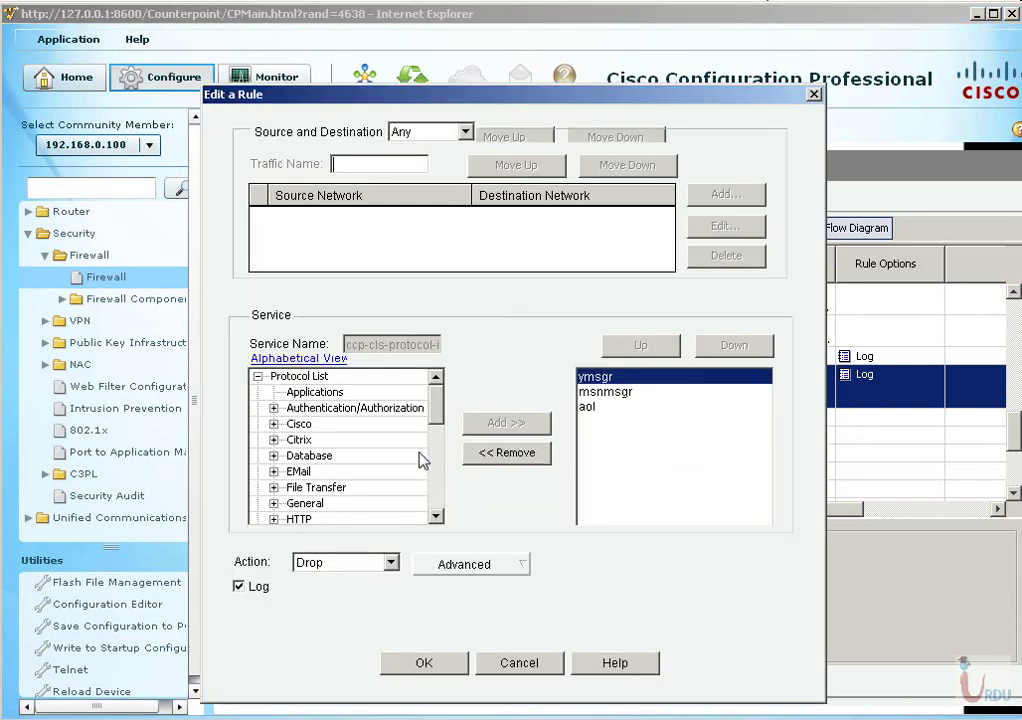
left_click(390, 563)
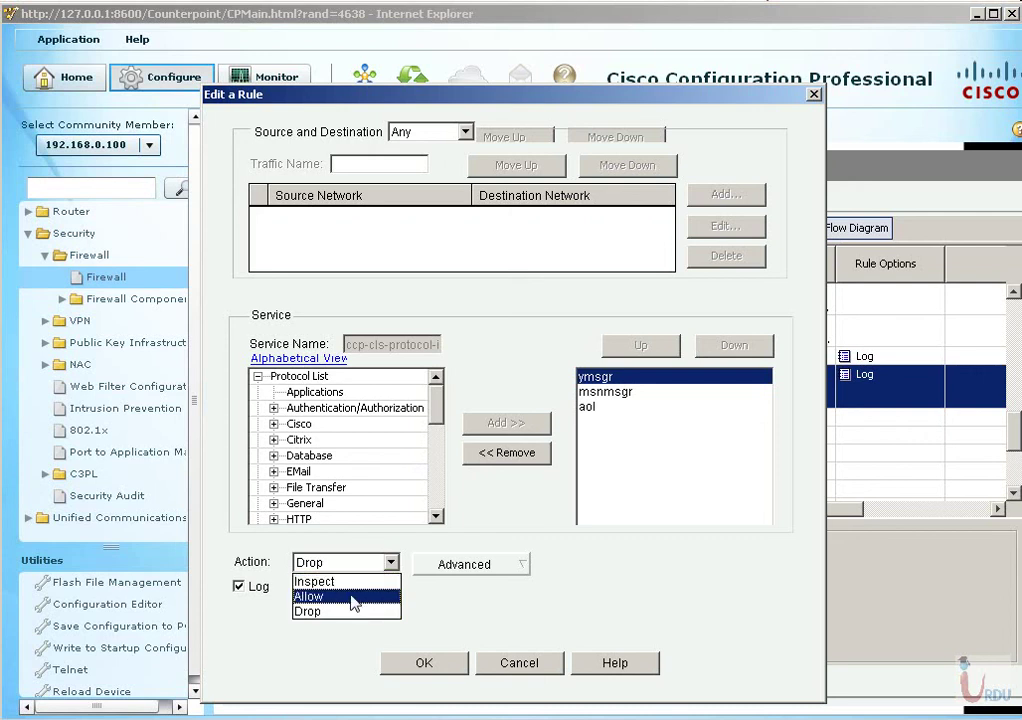
left_click(340, 581)
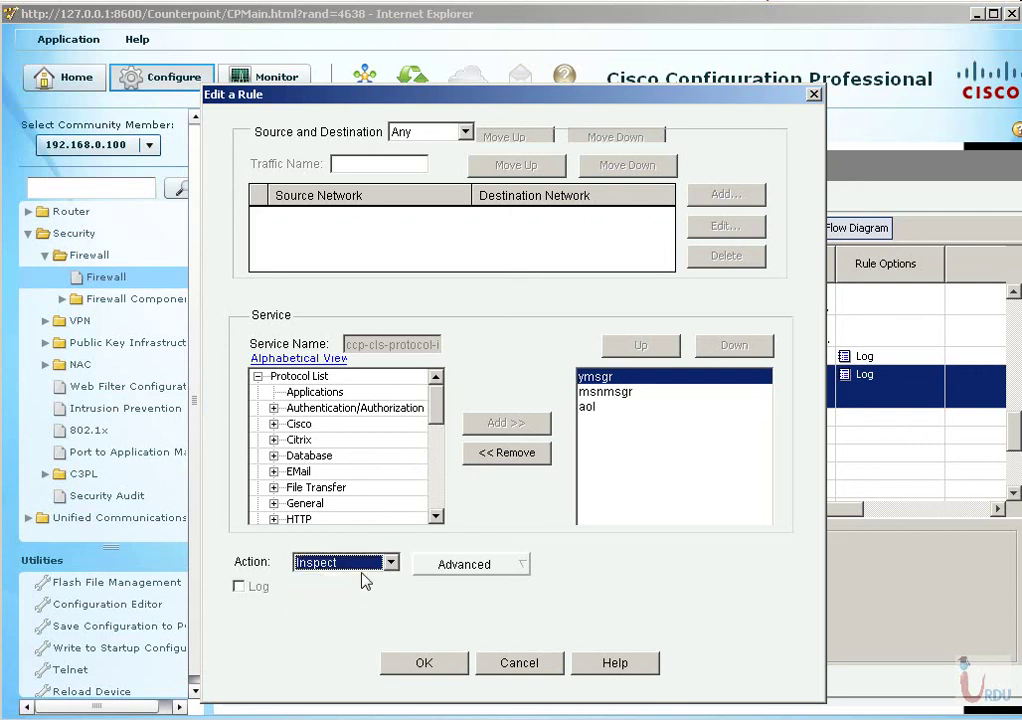
double_click(290, 424)
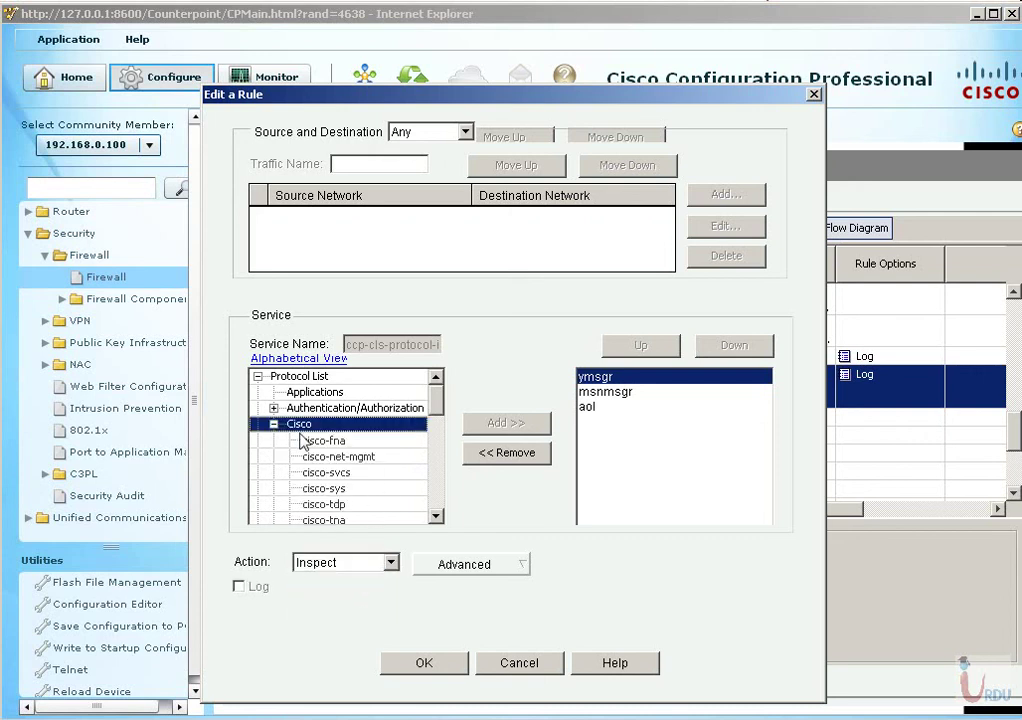
left_click(325, 441)
left_click(328, 457)
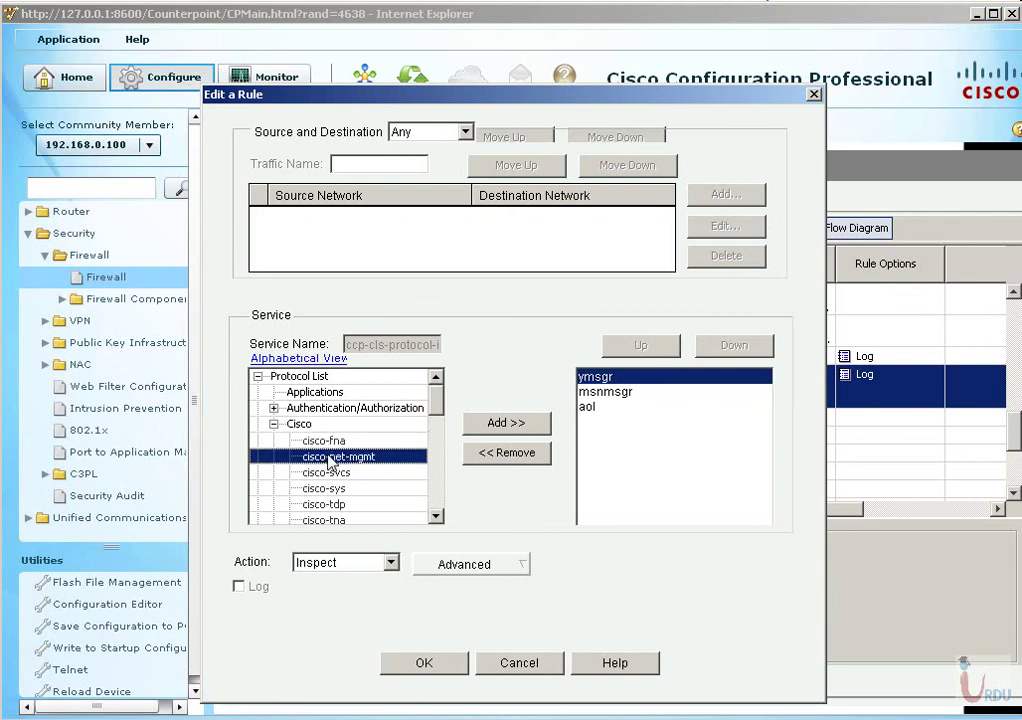
left_click(328, 472)
left_click(274, 425)
left_click(273, 408)
left_click(317, 440)
left_click(266, 410)
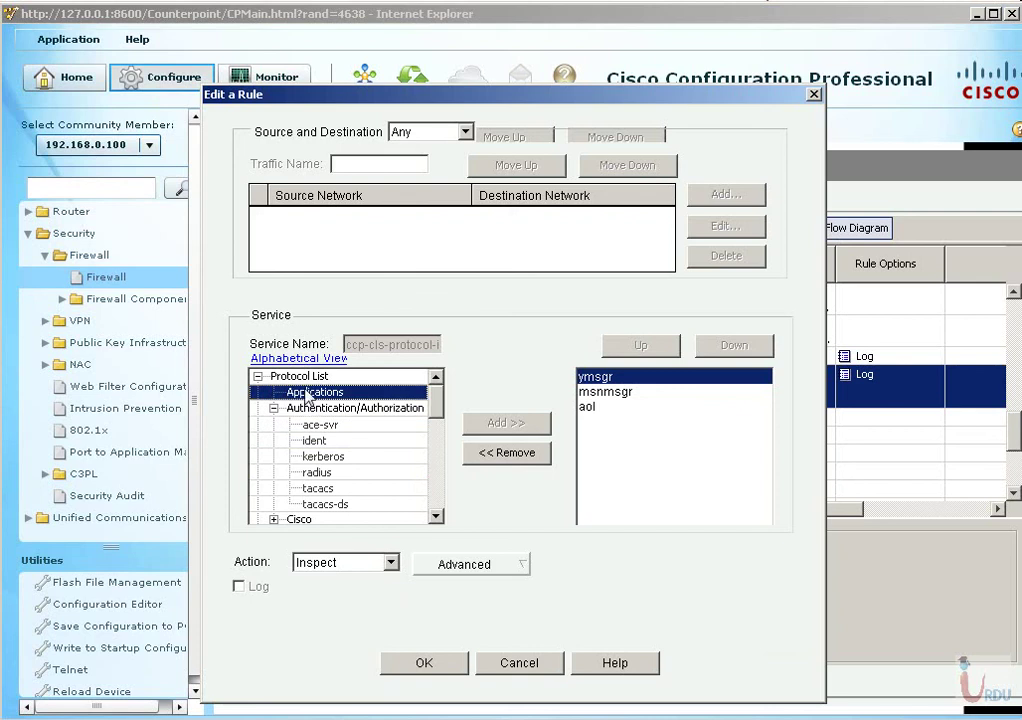
left_click(273, 408)
Browse the P2P protocol category in the Protocol List, selecting winmx.
scroll(318, 463, "down", 2)
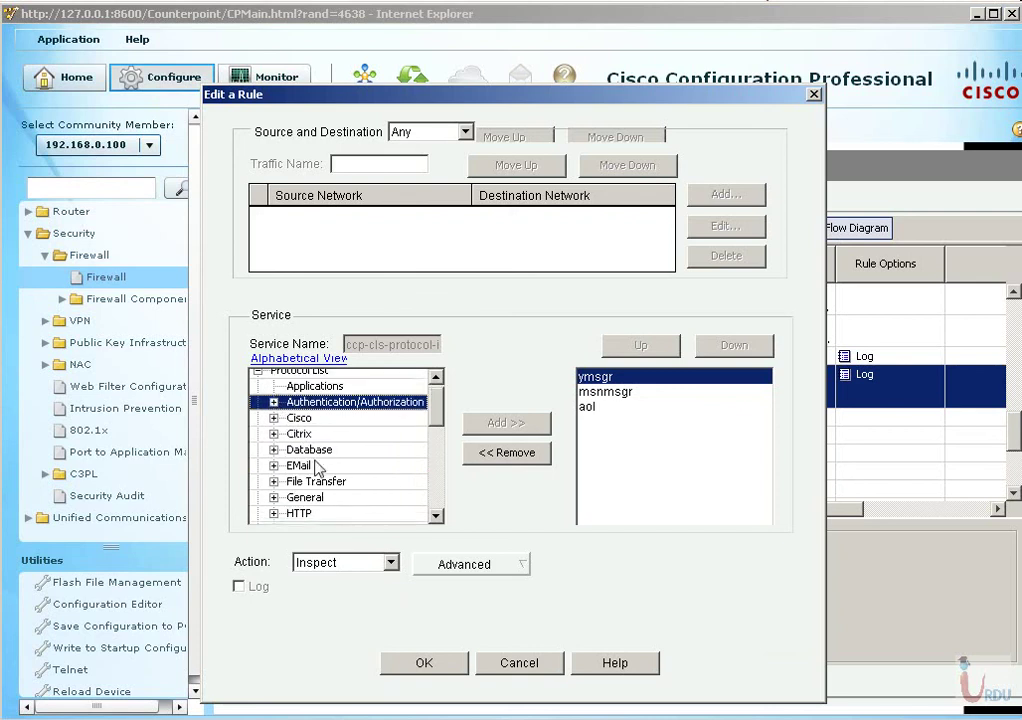
scroll(340, 490, "down", 3)
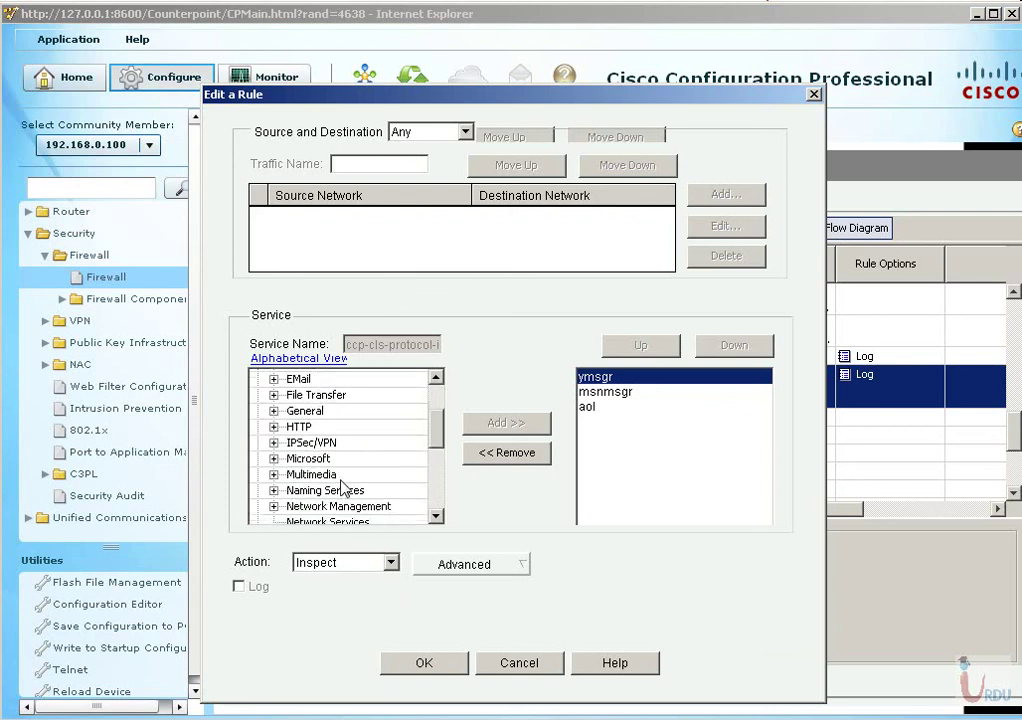
left_click(273, 468)
left_click(273, 468)
scroll(325, 467, "down", 1)
scroll(325, 467, "down", 2)
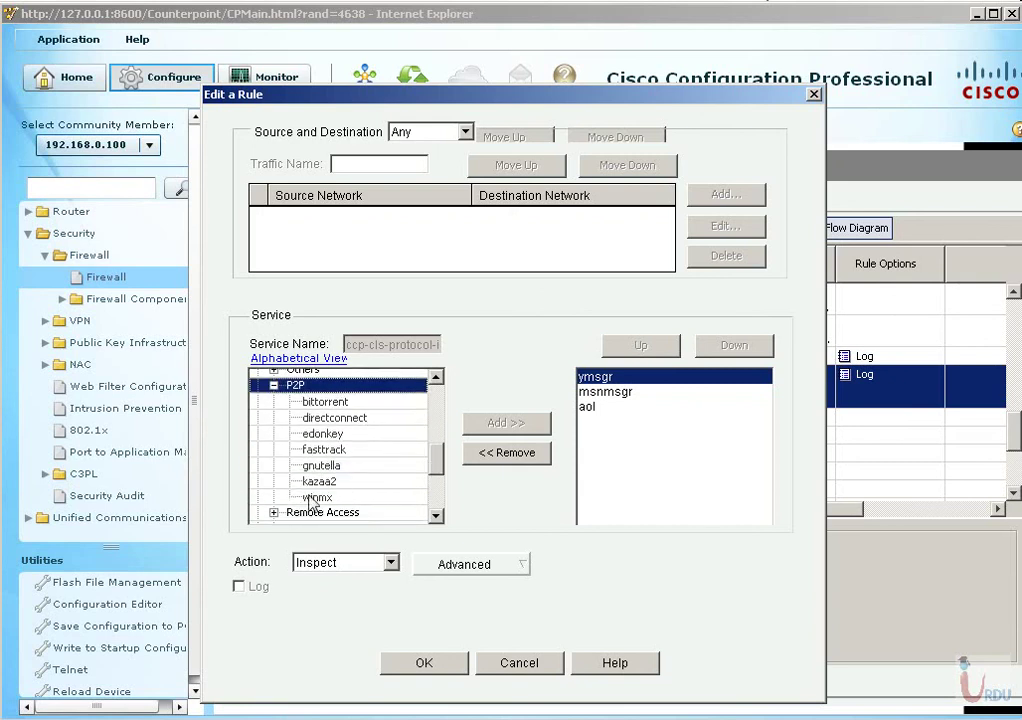
left_click(319, 500)
Add pcanywheredata from Remote Access to the blocked services, keep Drop with Log, and confirm.
scroll(330, 495, "down", 1)
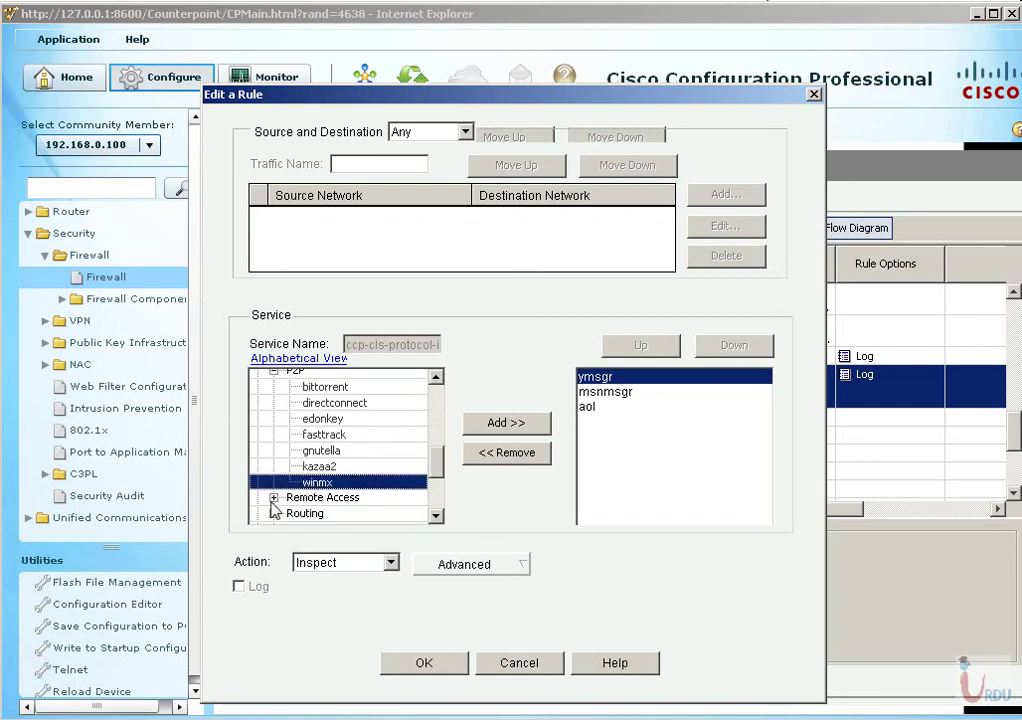
double_click(276, 490)
scroll(345, 470, "down", 2)
scroll(340, 477, "down", 3)
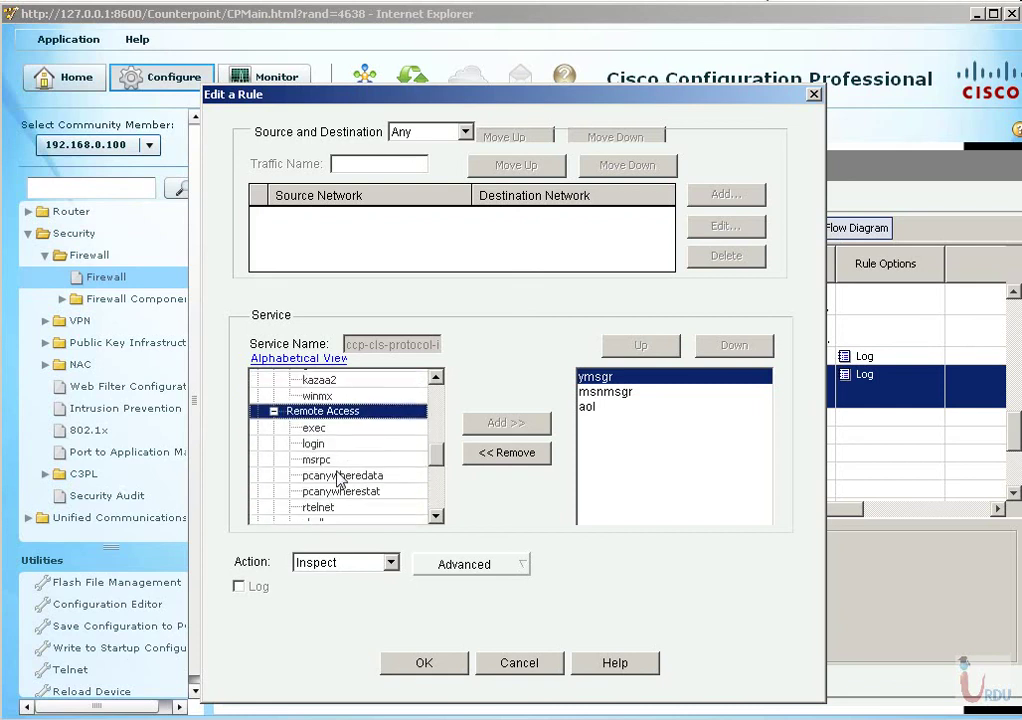
left_click(335, 428)
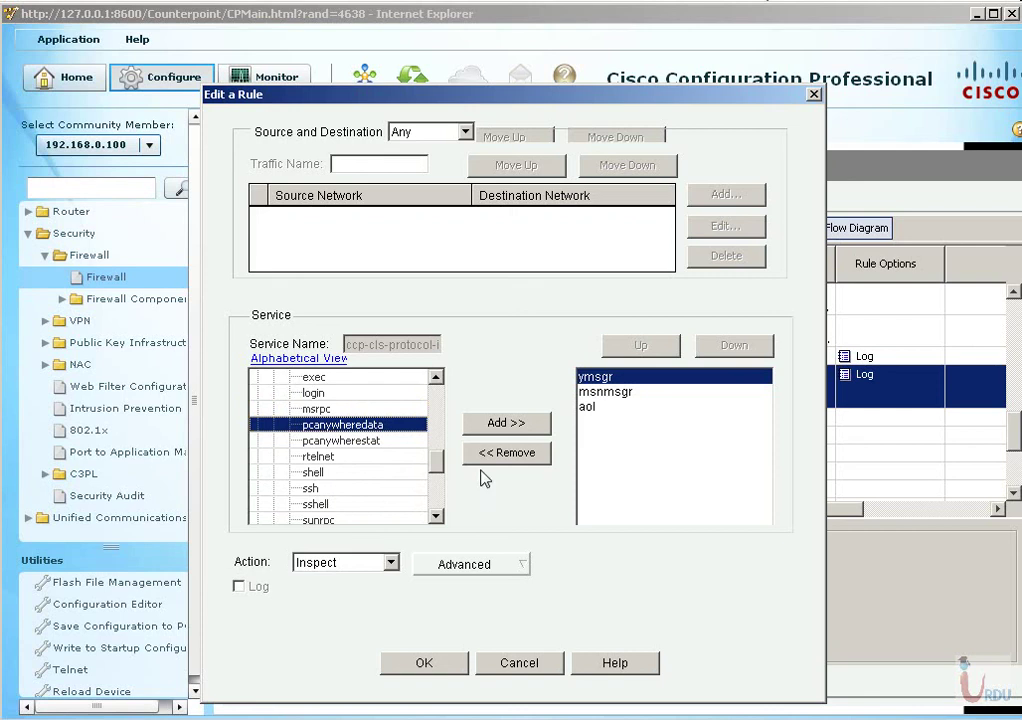
left_click(505, 423)
left_click(383, 563)
left_click(352, 610)
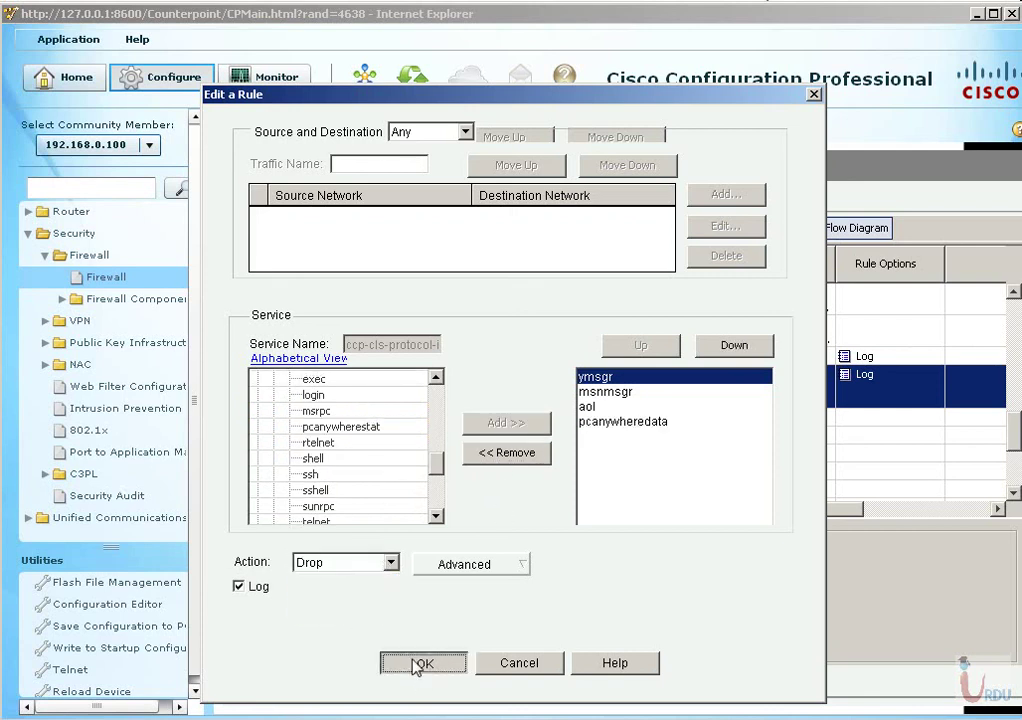
left_click(420, 664)
Deliver the three ccp-cls-protocol-im class-map commands adding pcanywheredata to R1 and close the status report.
left_click_drag(279, 283, 478, 287)
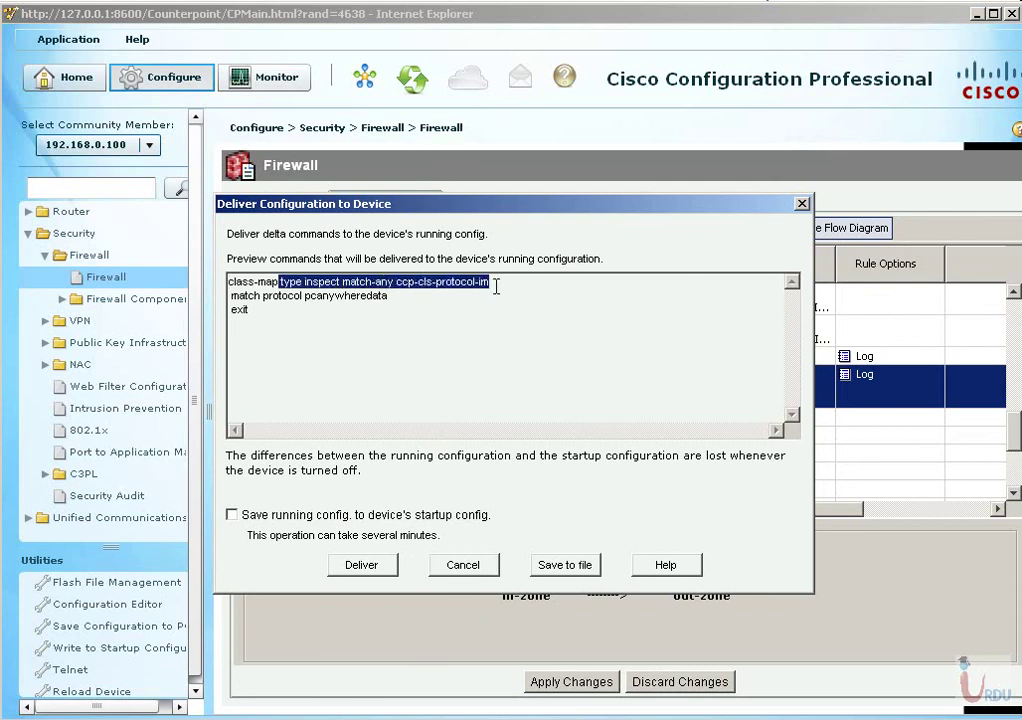
left_click(466, 282)
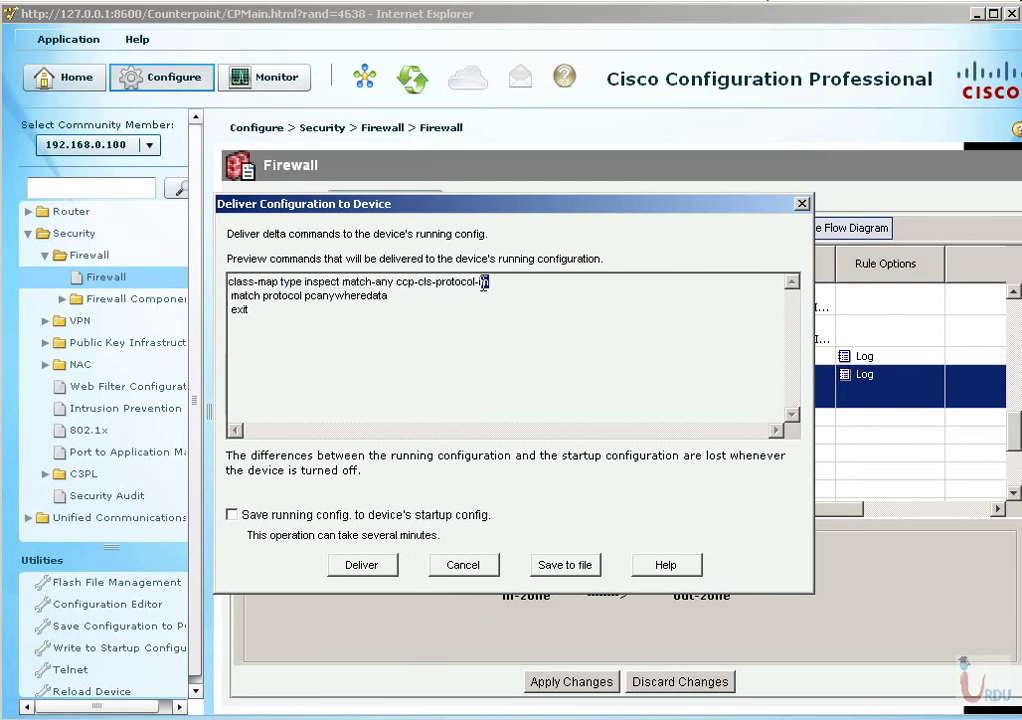
left_click(365, 567)
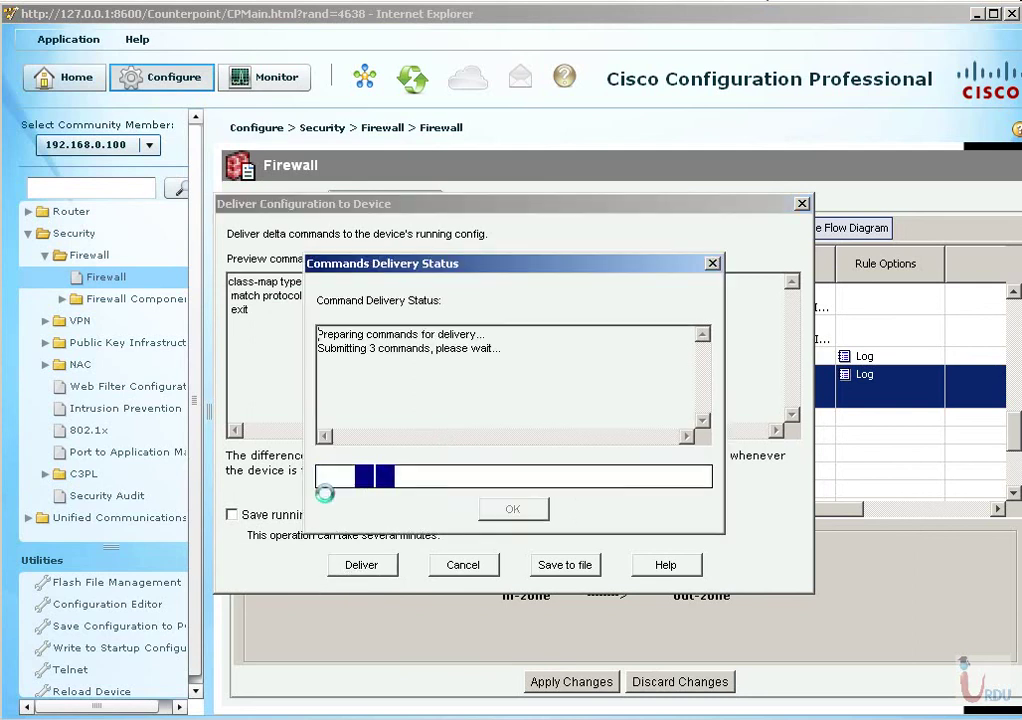
left_click(512, 508)
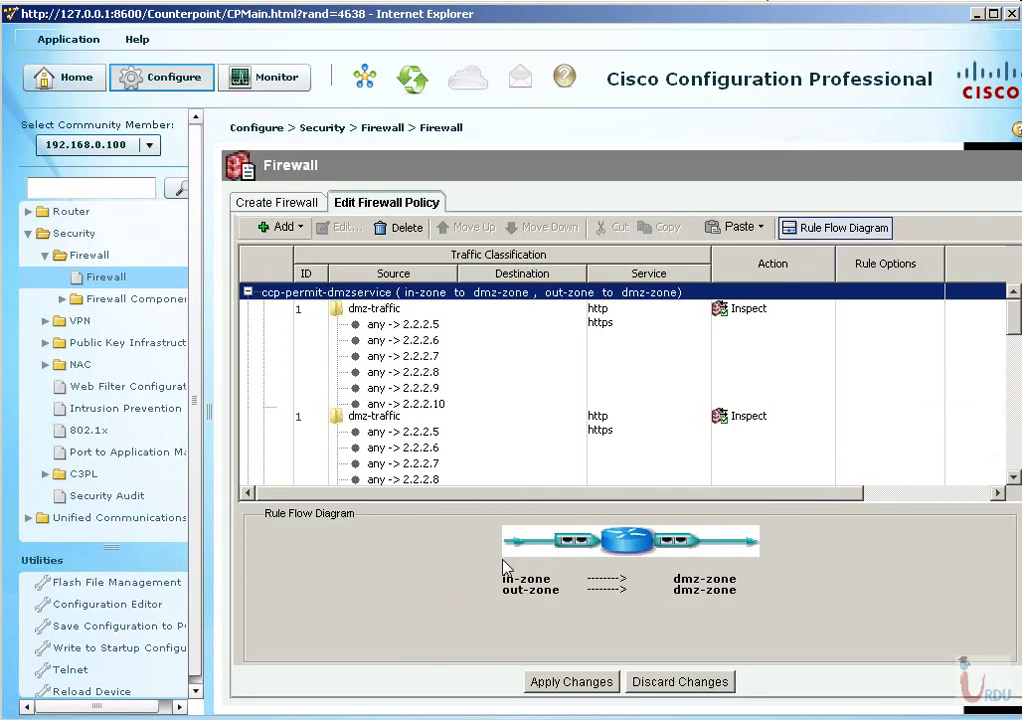
Review ccp-permit's sip, h323, h323-annexe and h323-nxg rules and its Unmatched Traffic drop.
scroll(474, 425, "down", 10)
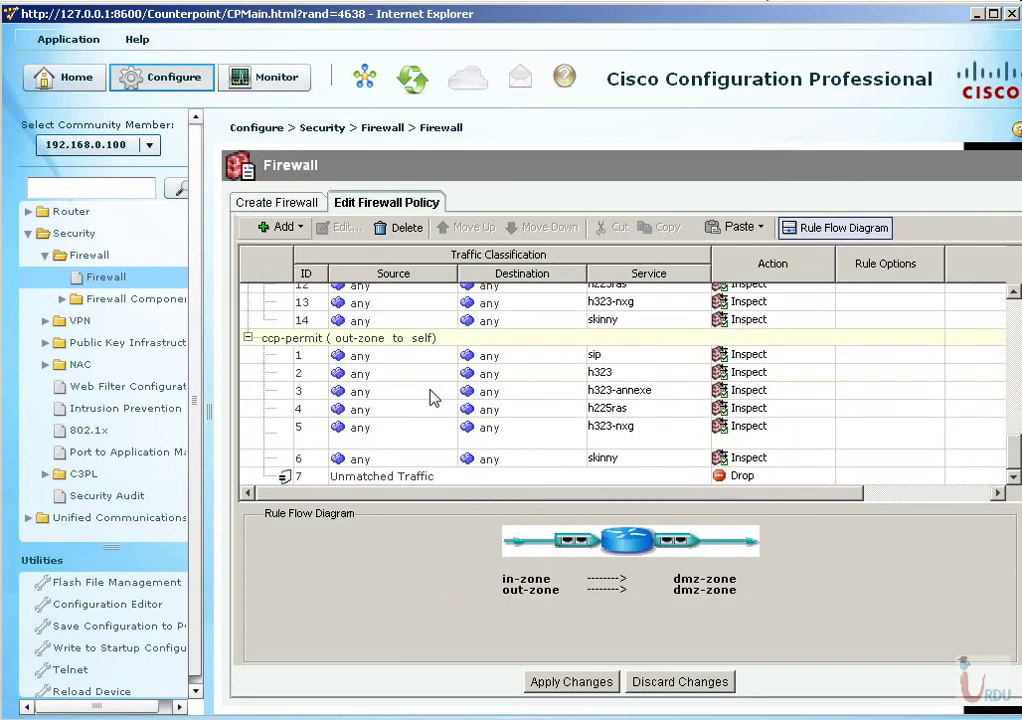
left_click(404, 360)
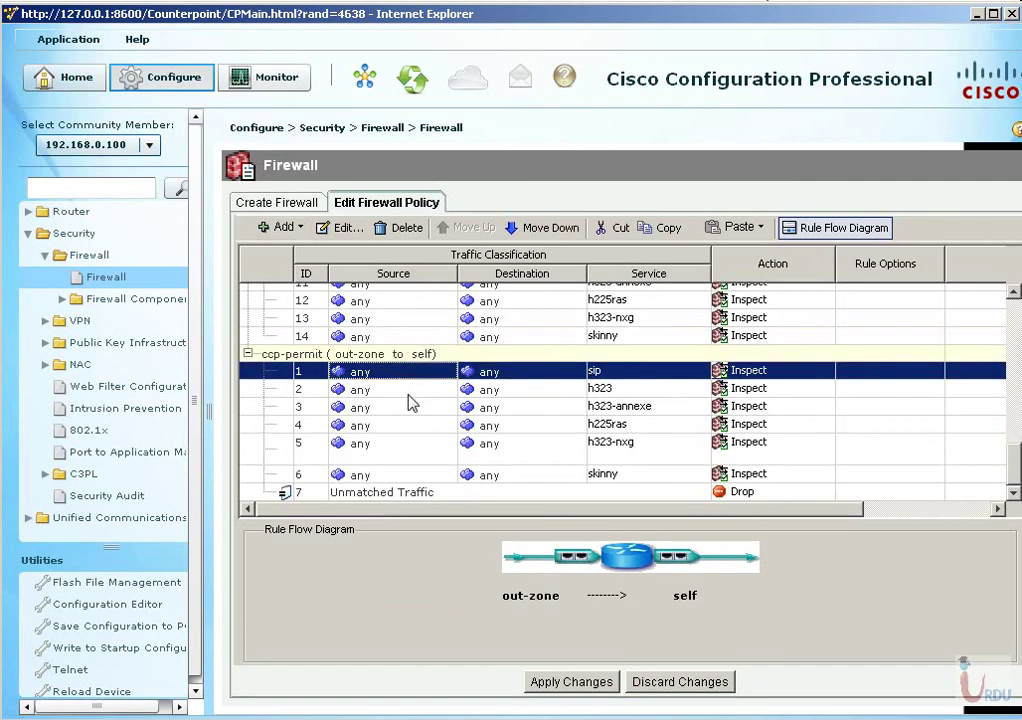
left_click(407, 394)
left_click(403, 408)
left_click(402, 422)
left_click(407, 378)
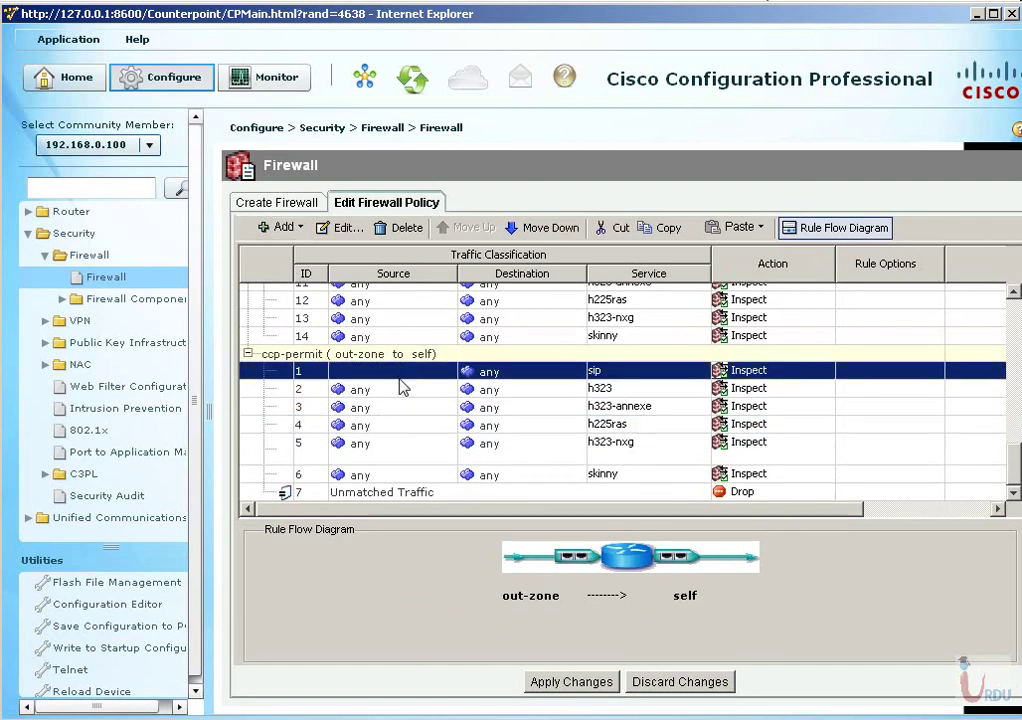
left_click(400, 410)
left_click(410, 450)
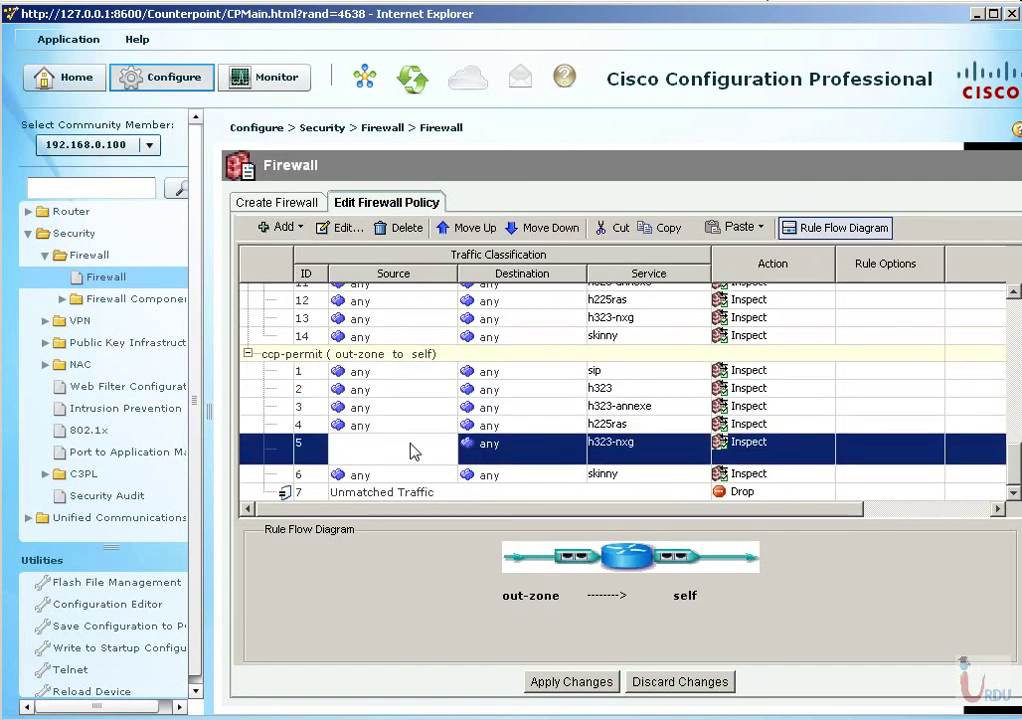
left_click(390, 495)
scroll(395, 497, "down", 5)
scroll(395, 497, "up", 3)
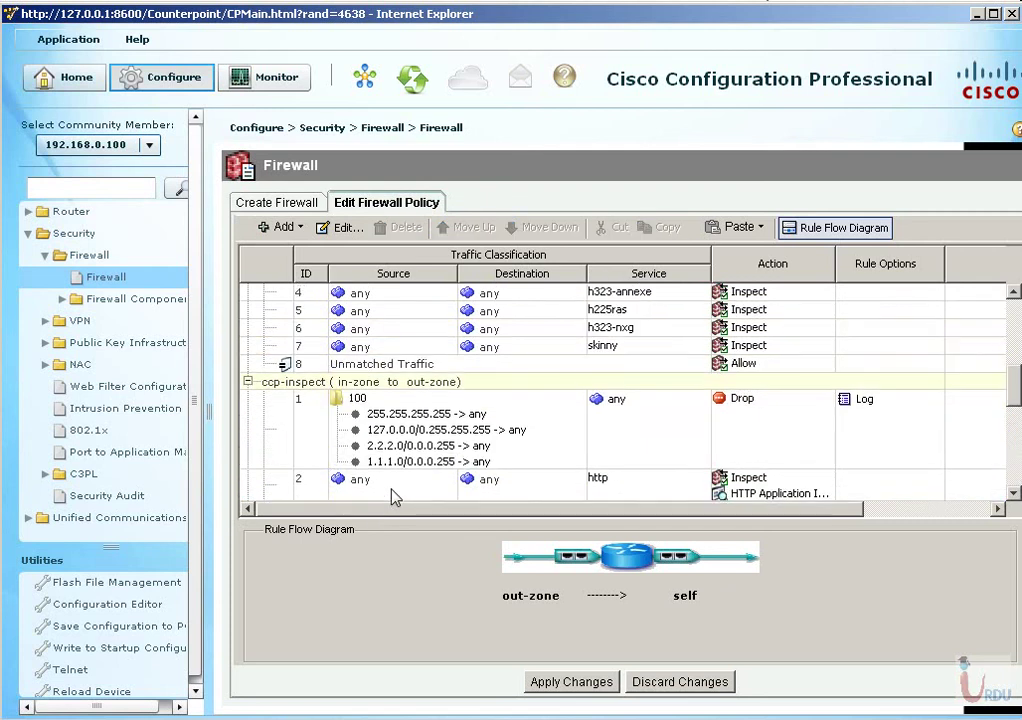
scroll(395, 497, "down", 5)
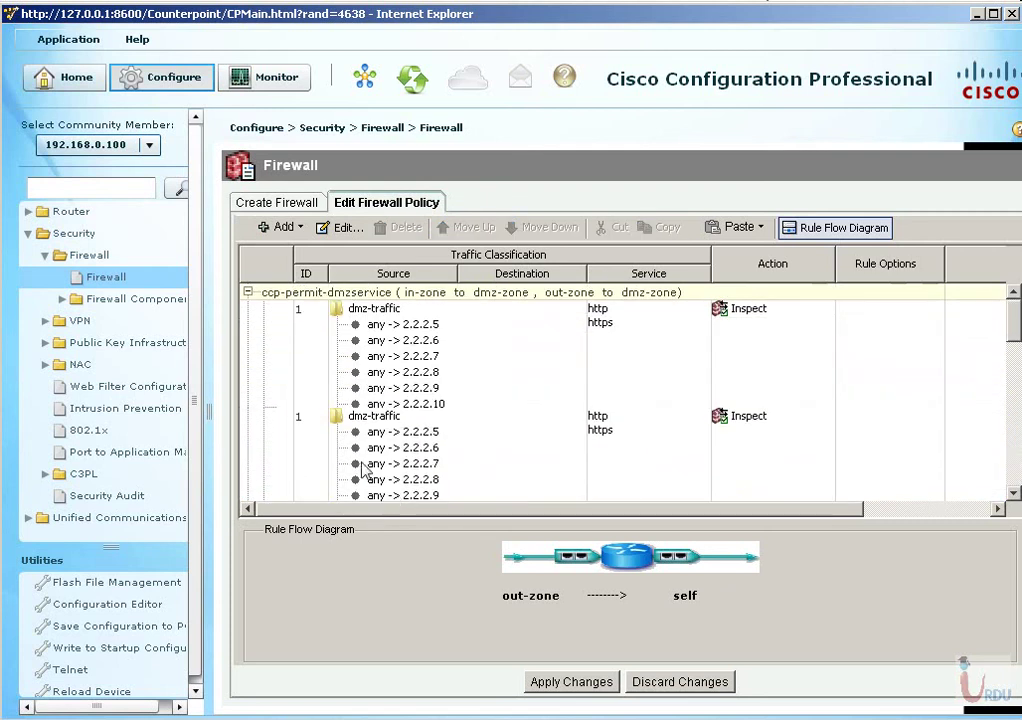
Collapse all four policy groups, then inspect the ccp-permit-dmzservice and ccp-permit-icmpreply rules.
left_click(247, 292)
left_click(247, 309)
left_click(247, 326)
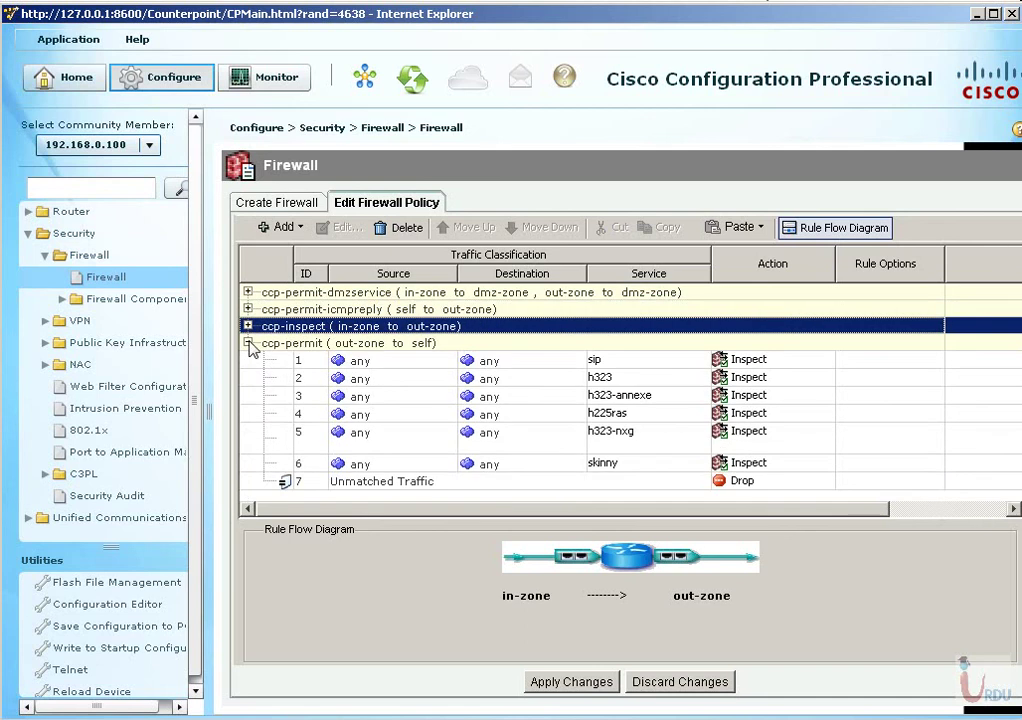
left_click(248, 343)
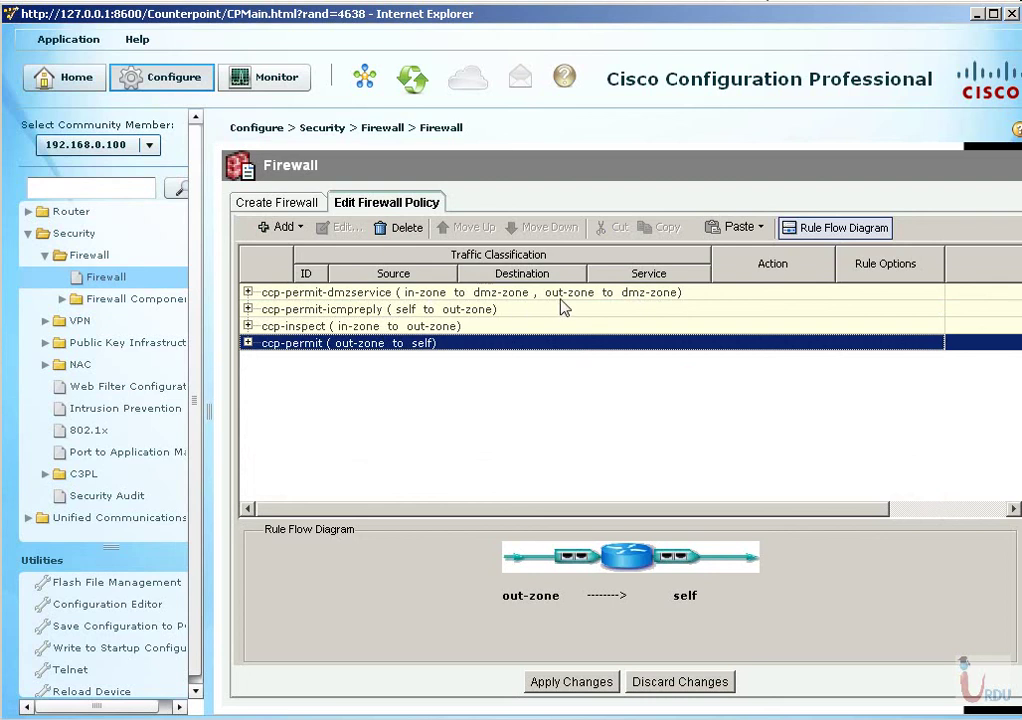
left_click(247, 292)
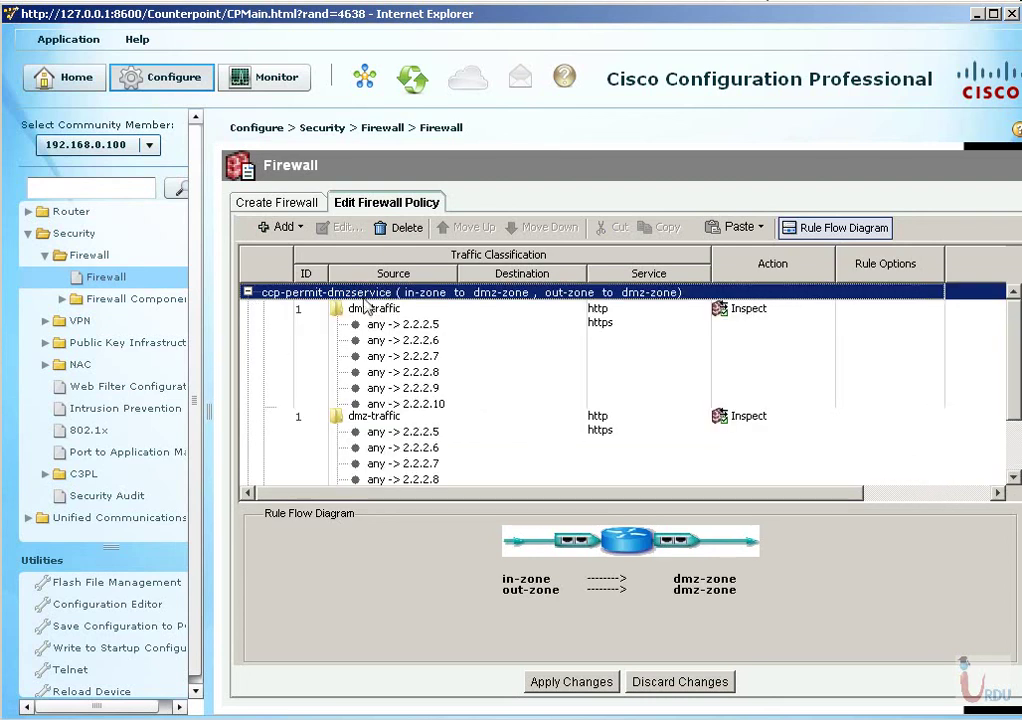
left_click(418, 348)
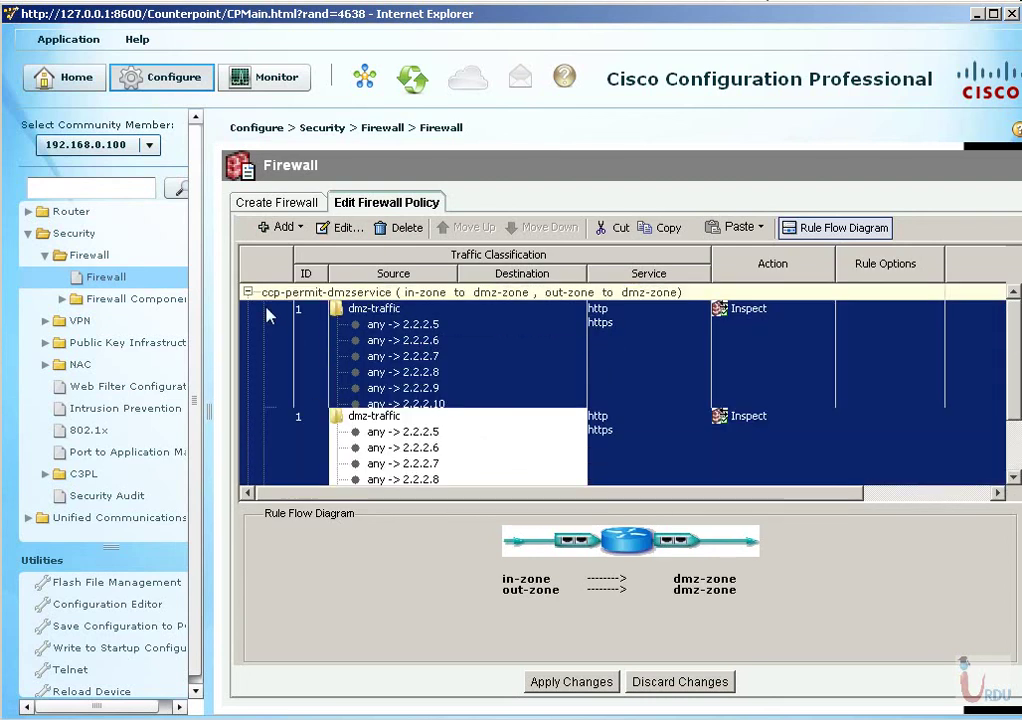
left_click(247, 292)
left_click(247, 309)
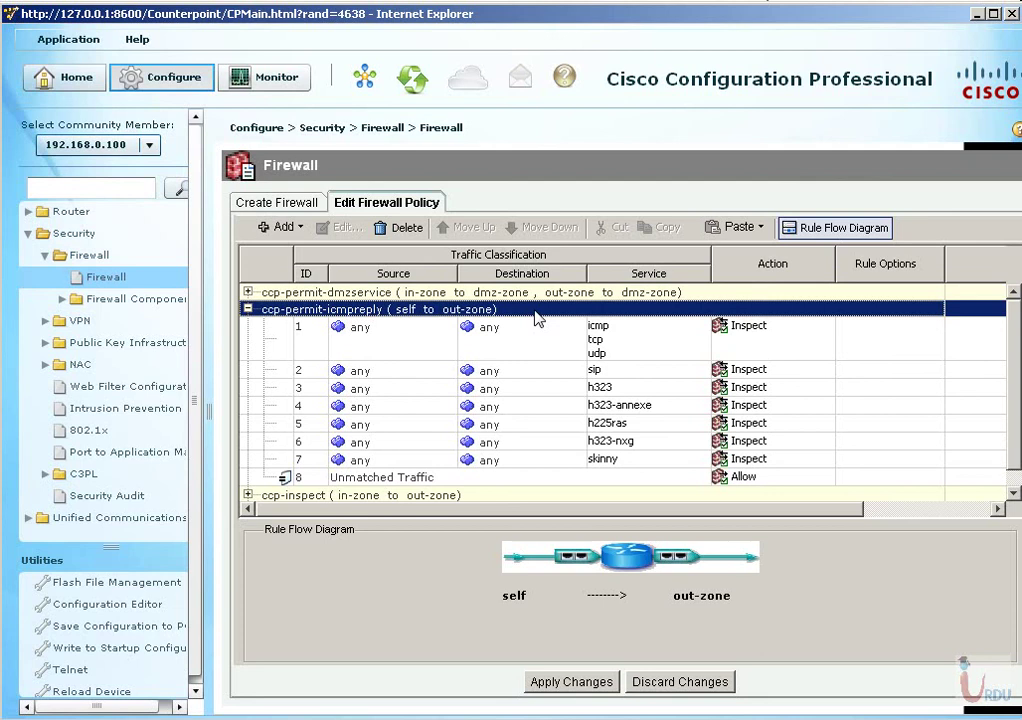
left_click(247, 310)
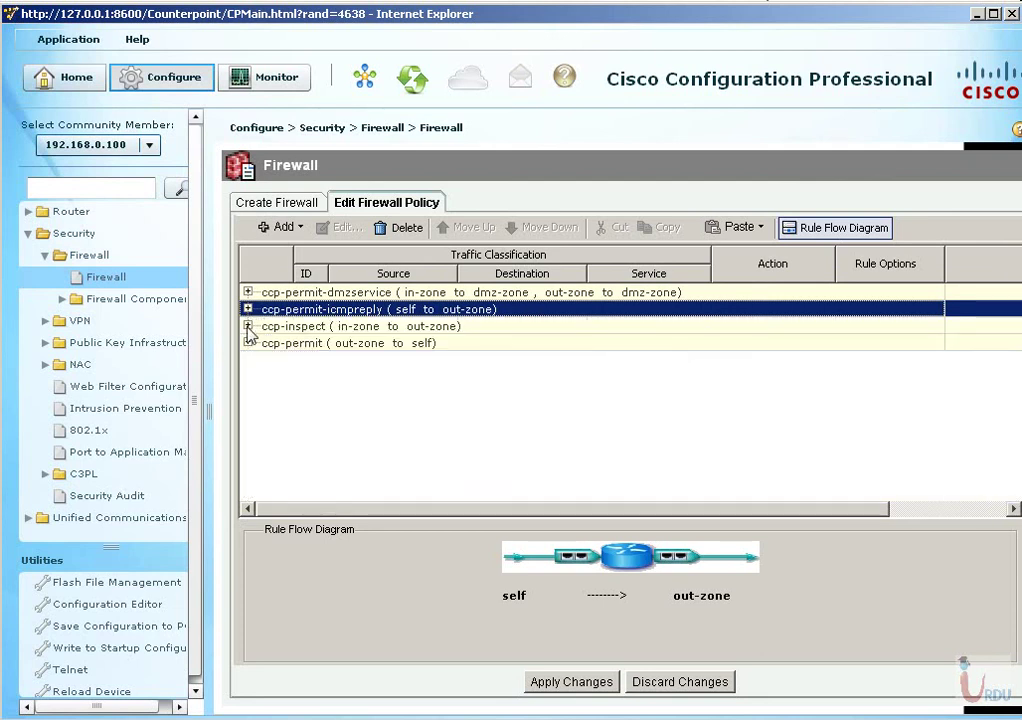
left_click(247, 326)
Review the ccp-inspect rules, including smtp and pop3, toggling the Rule Flow Diagram.
left_click(383, 392)
scroll(721, 441, "down", 5)
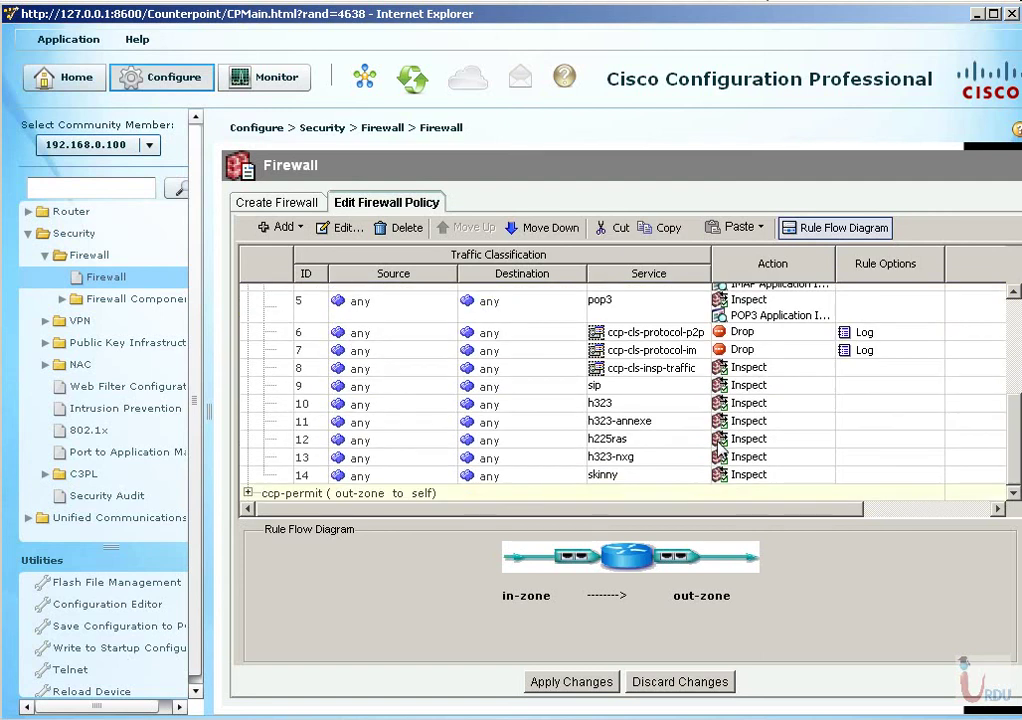
scroll(490, 390, "up", 5)
scroll(490, 390, "down", 4)
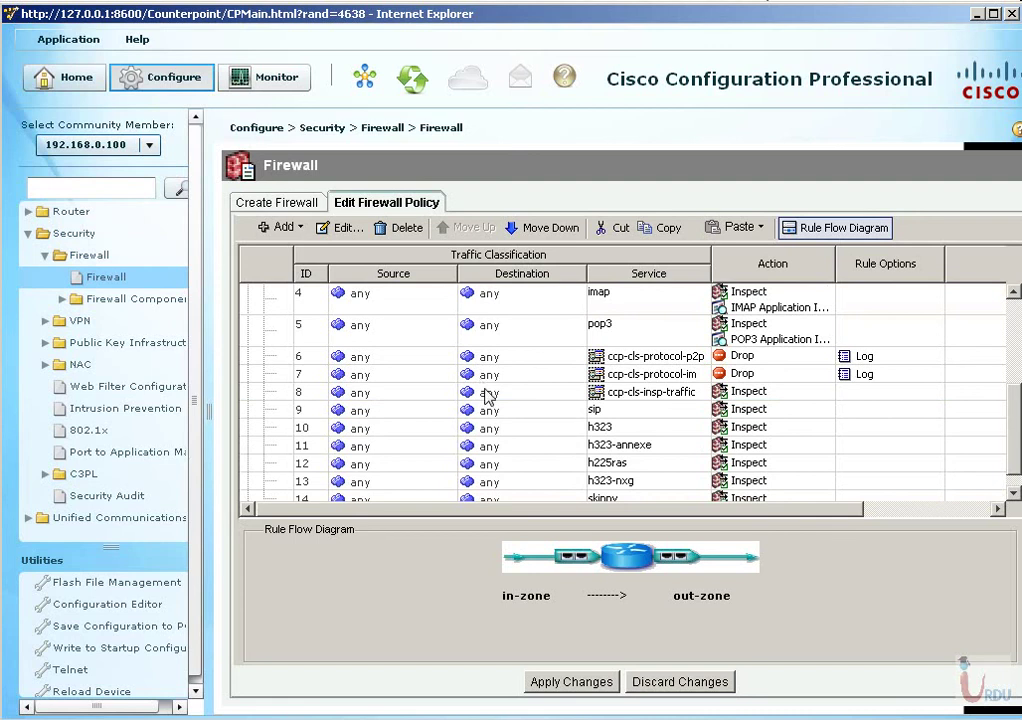
left_click(843, 228)
left_click(843, 228)
left_click(533, 447)
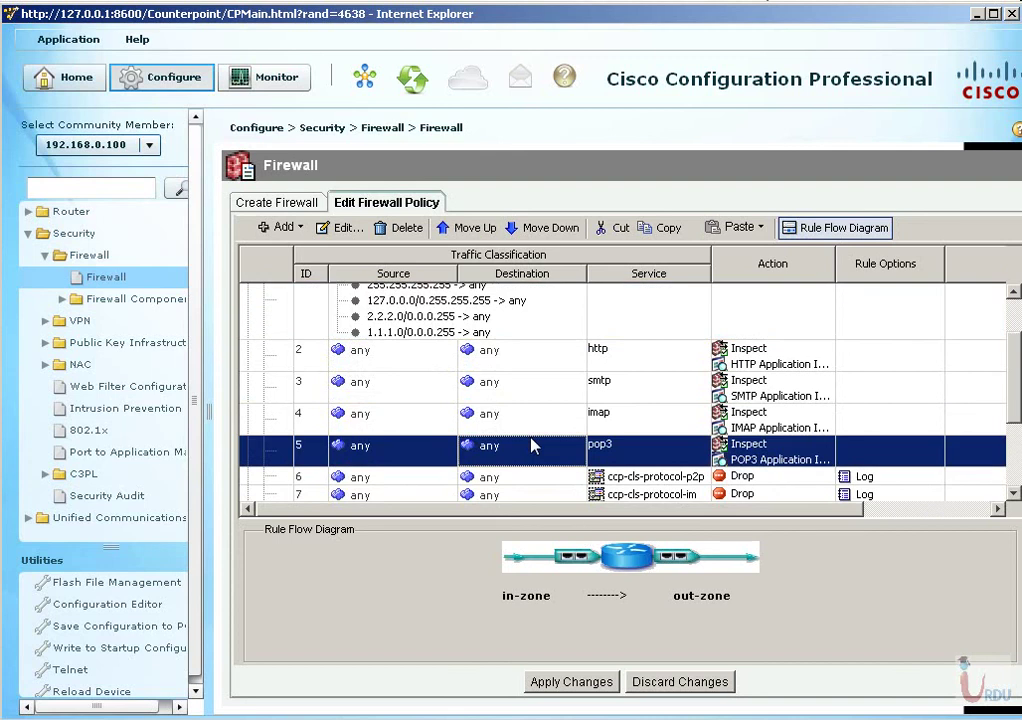
left_click(524, 388)
scroll(500, 340, "down", 3)
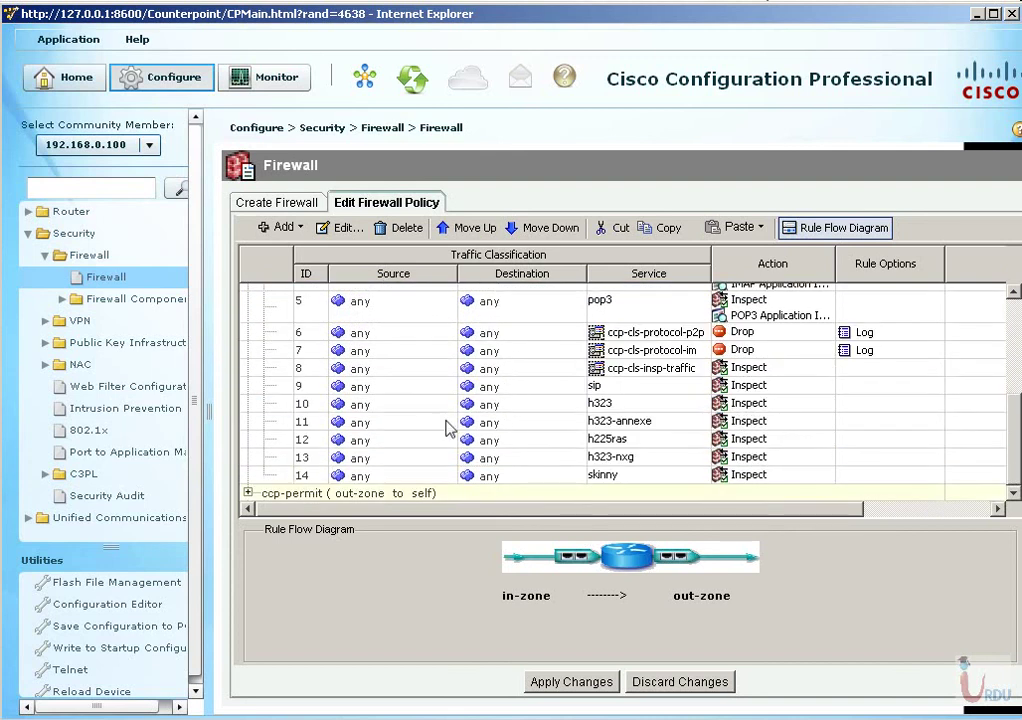
Expand ccp-permit to show its h323 rules and reveal the Router categories in the navigation tree.
left_click(262, 490)
left_click(248, 492)
left_click(420, 402)
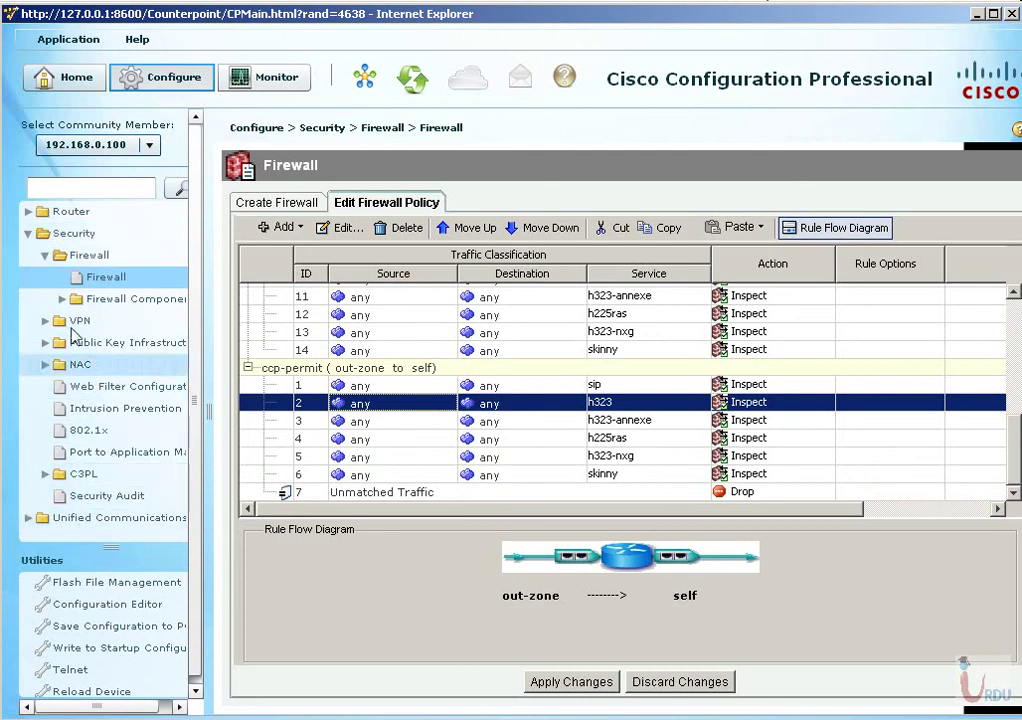
left_click(63, 214)
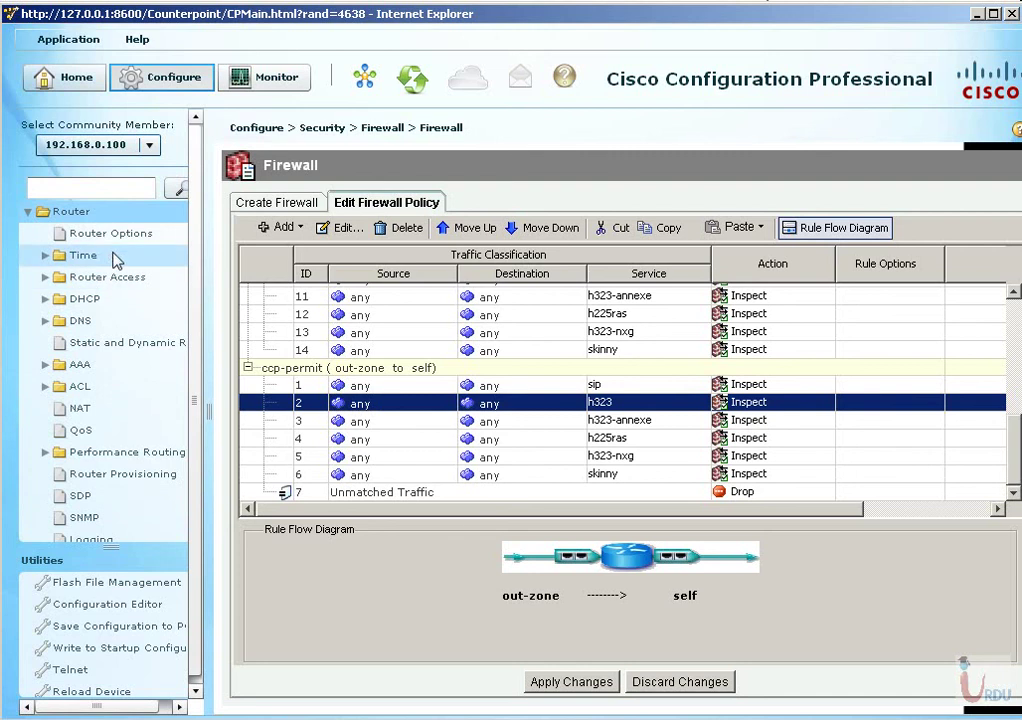
scroll(97, 405, "down", 4)
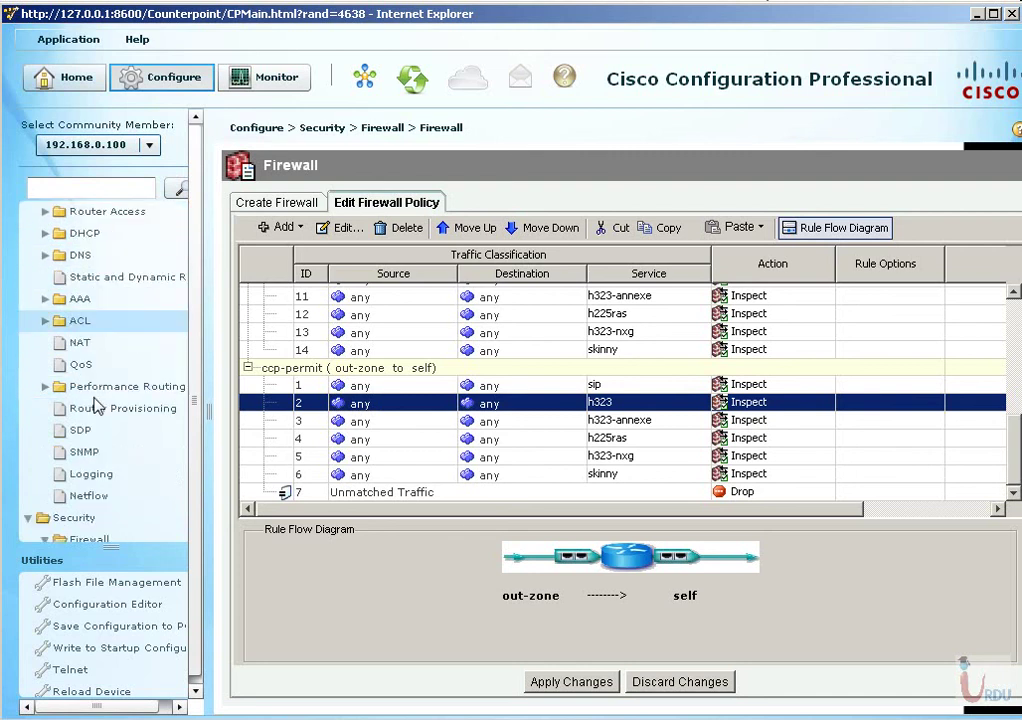
Check the out-zone, dmz-zone and in-zone entries under Firewall Components > Zones, then list Zone Pairs.
left_click(100, 364)
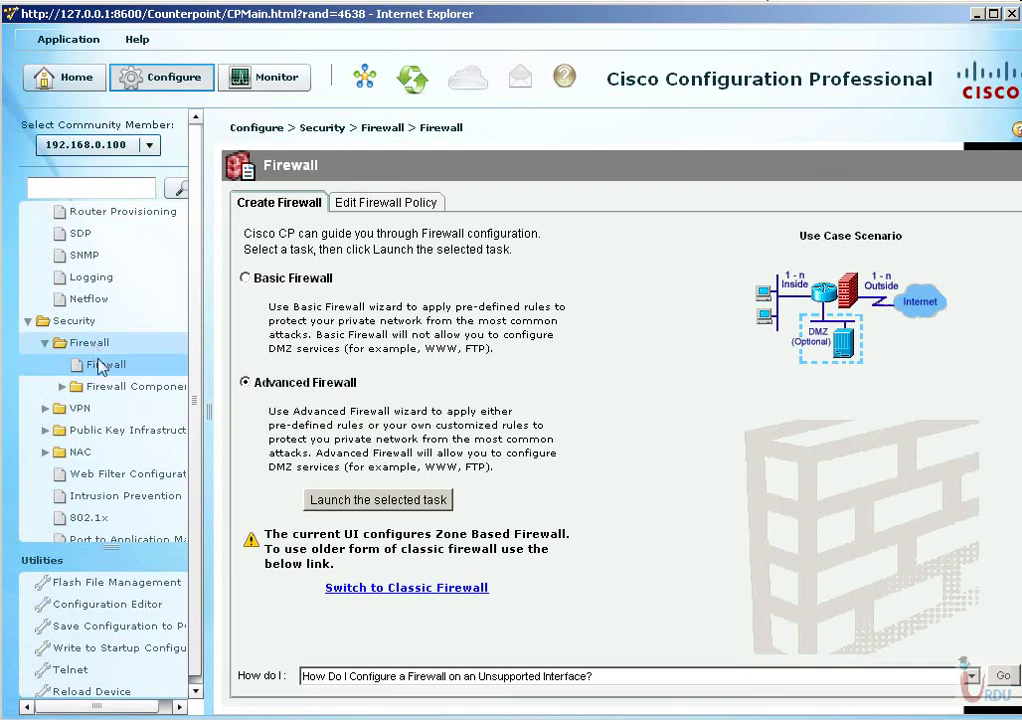
left_click(76, 386)
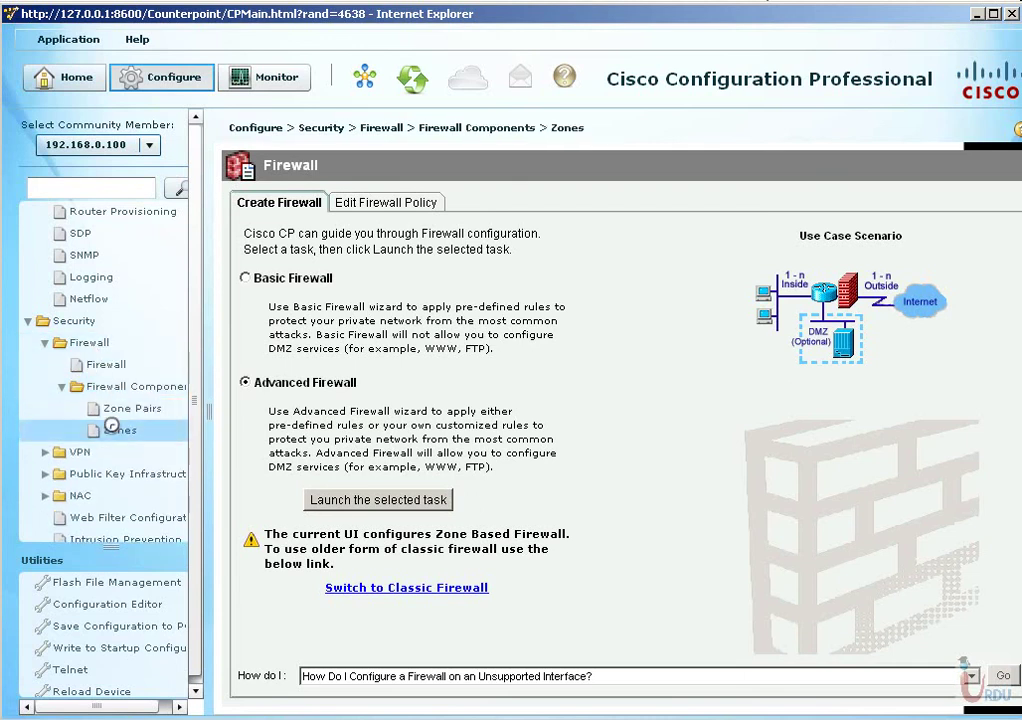
left_click(115, 430)
left_click(288, 271)
left_click(285, 289)
left_click(290, 274)
left_click(285, 290)
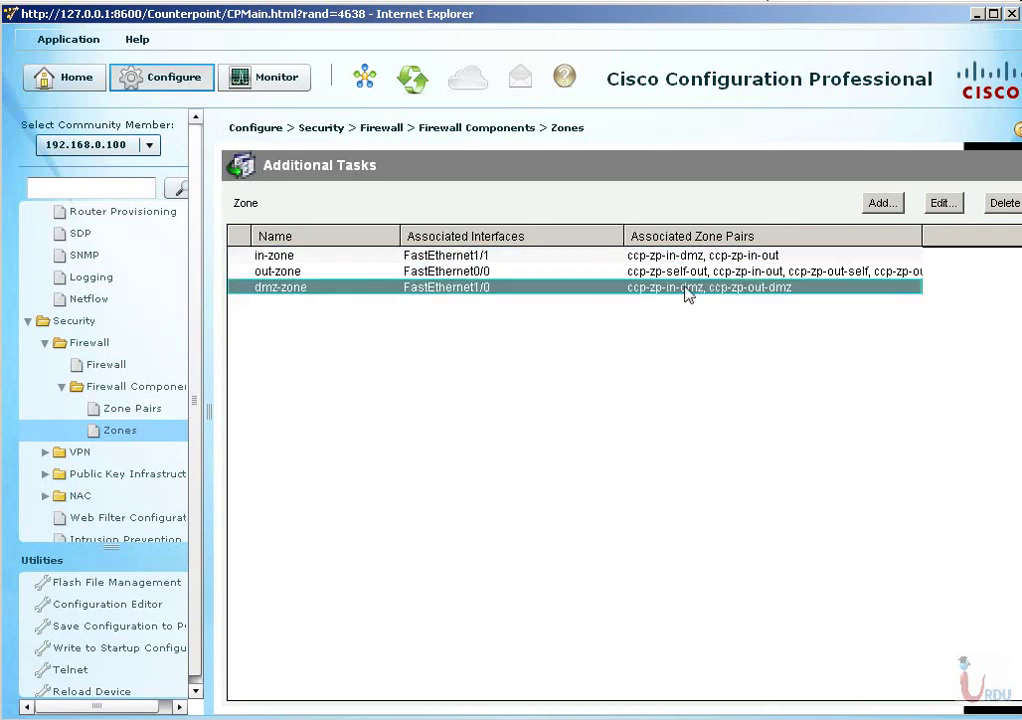
left_click(712, 256)
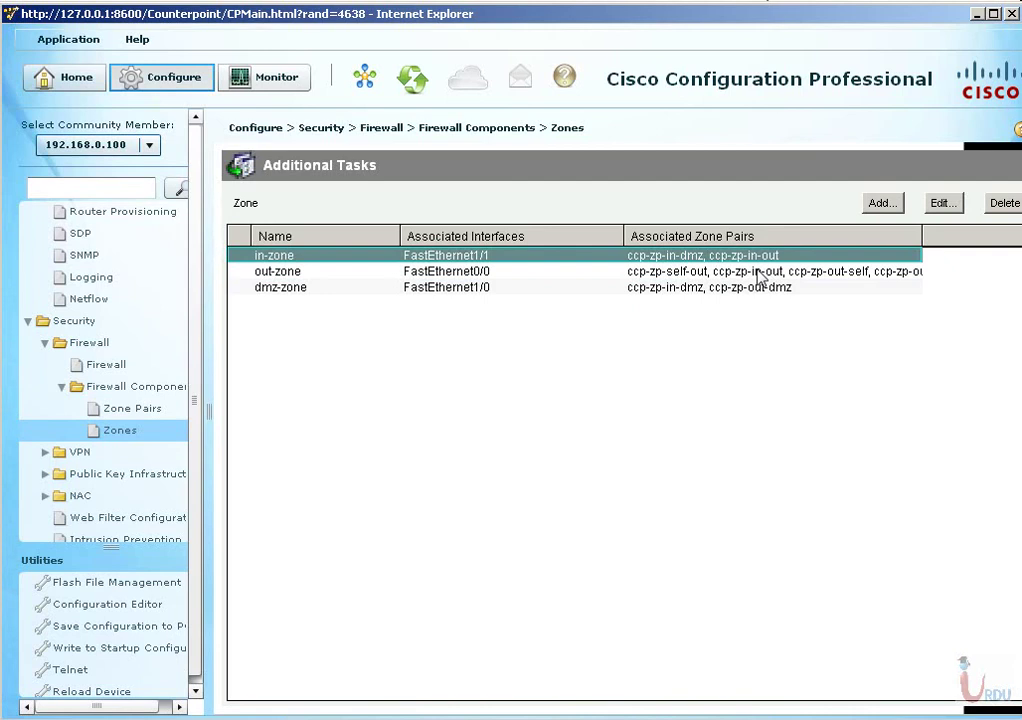
left_click(130, 408)
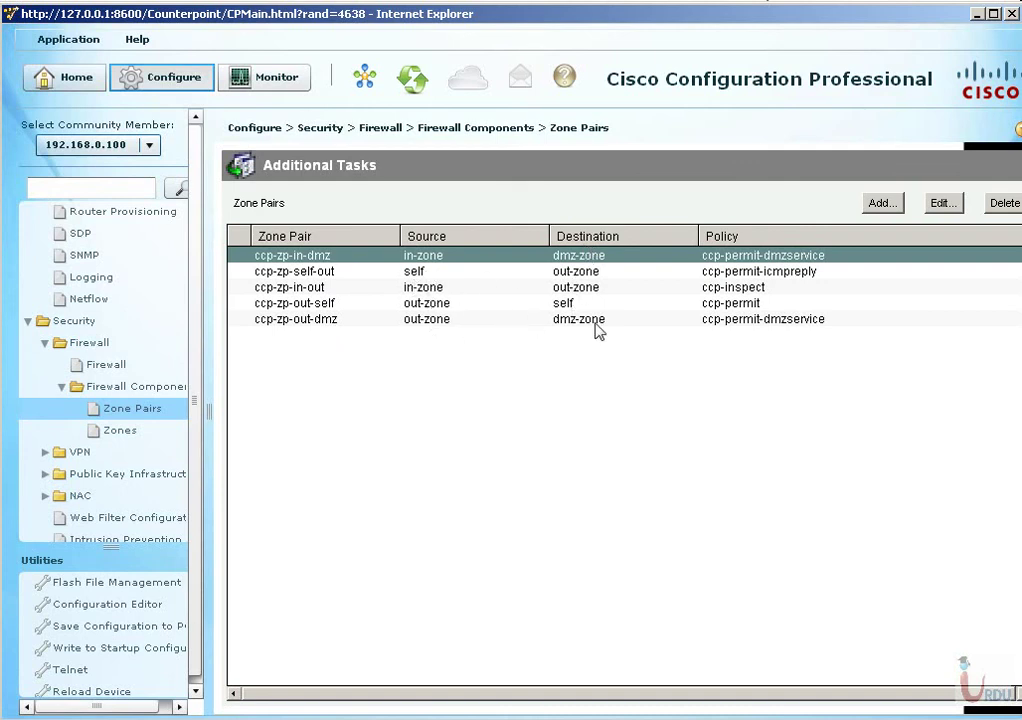
Check the ccp-zp-out-dmz and ccp-zp-out-self pairs, then show ccp-permit's rules in Edit Firewall Policy.
left_click(752, 319)
left_click(750, 305)
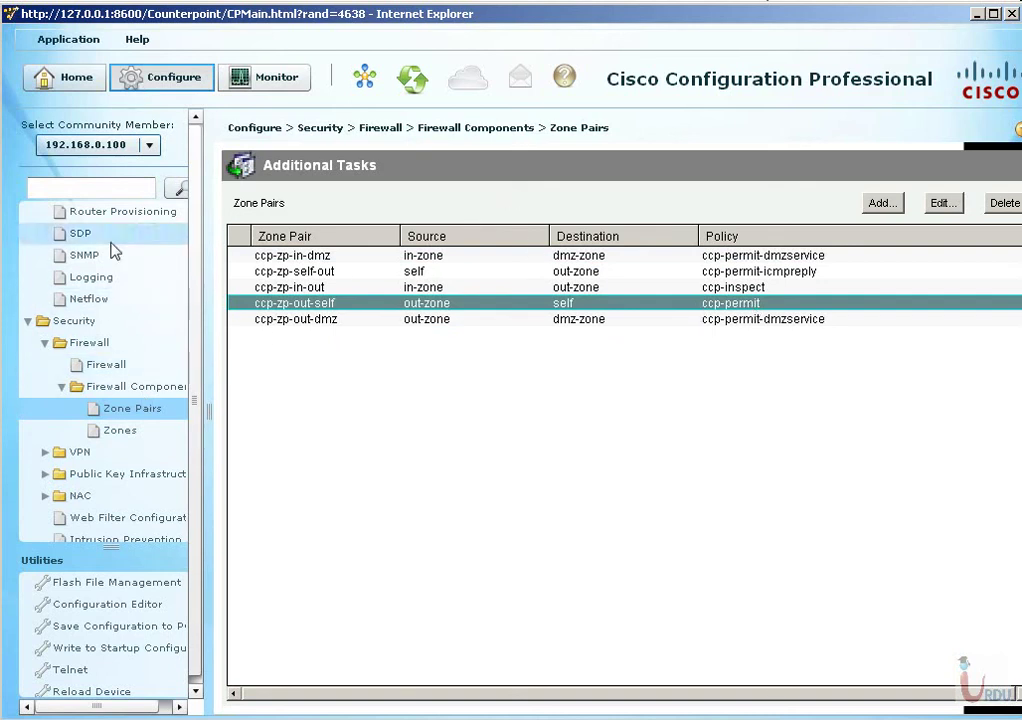
left_click(106, 364)
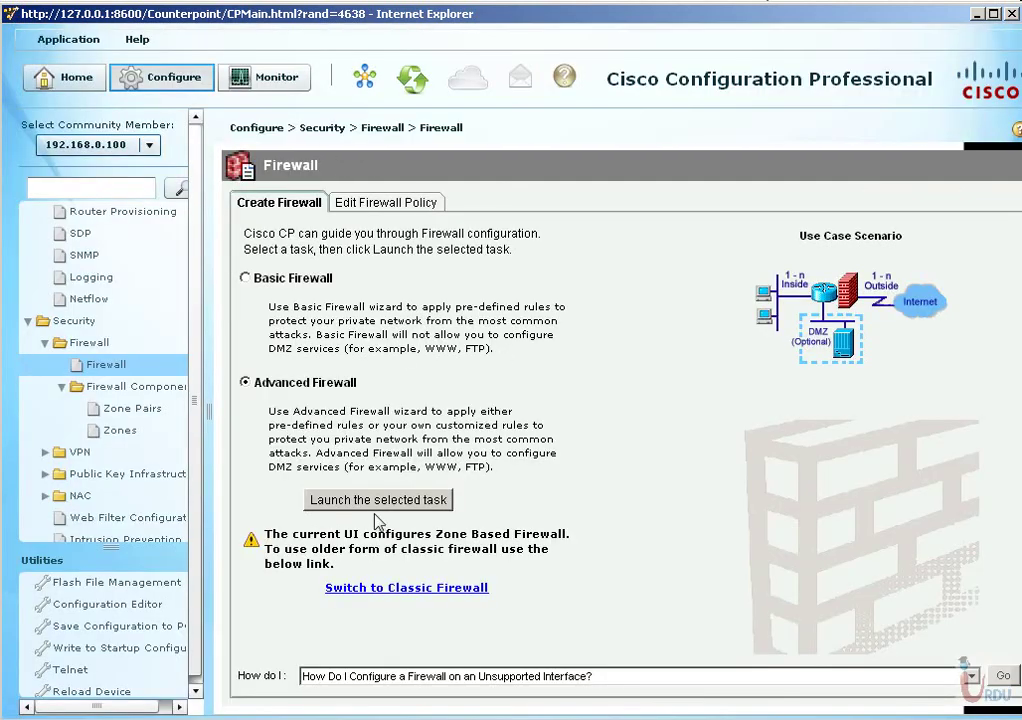
left_click(395, 203)
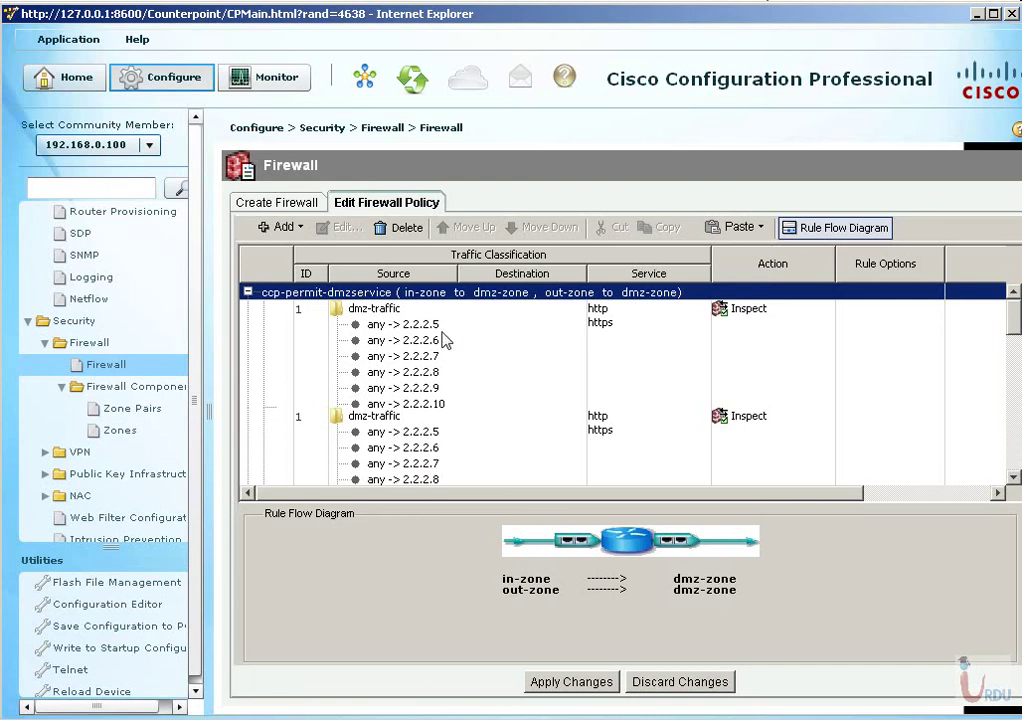
scroll(475, 415, "down", 10)
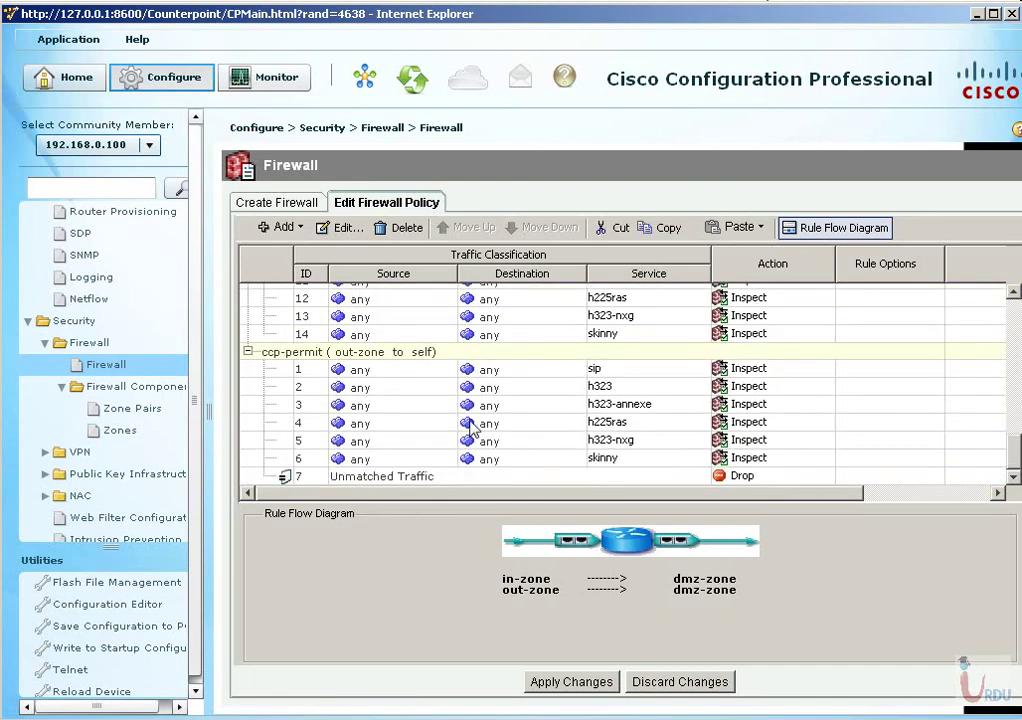